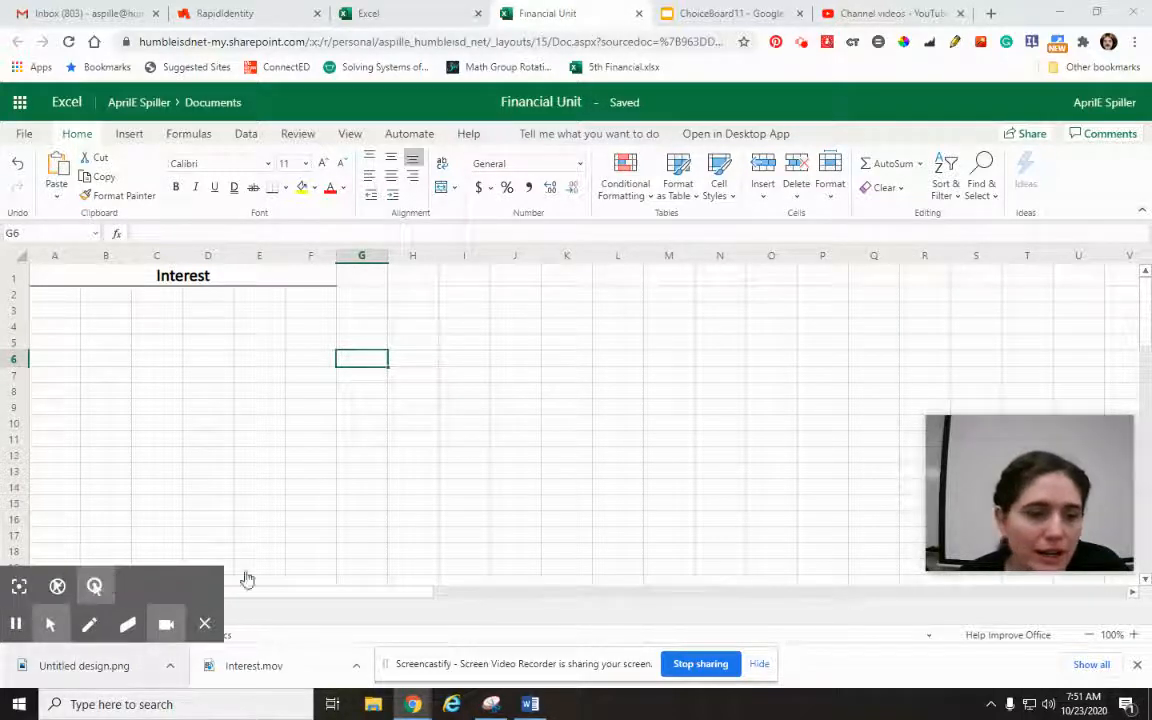
- Dismiss the downloads bar and insert the "Untitled design" picture from the Downloads folder into the Interest sheet
click(205, 624)
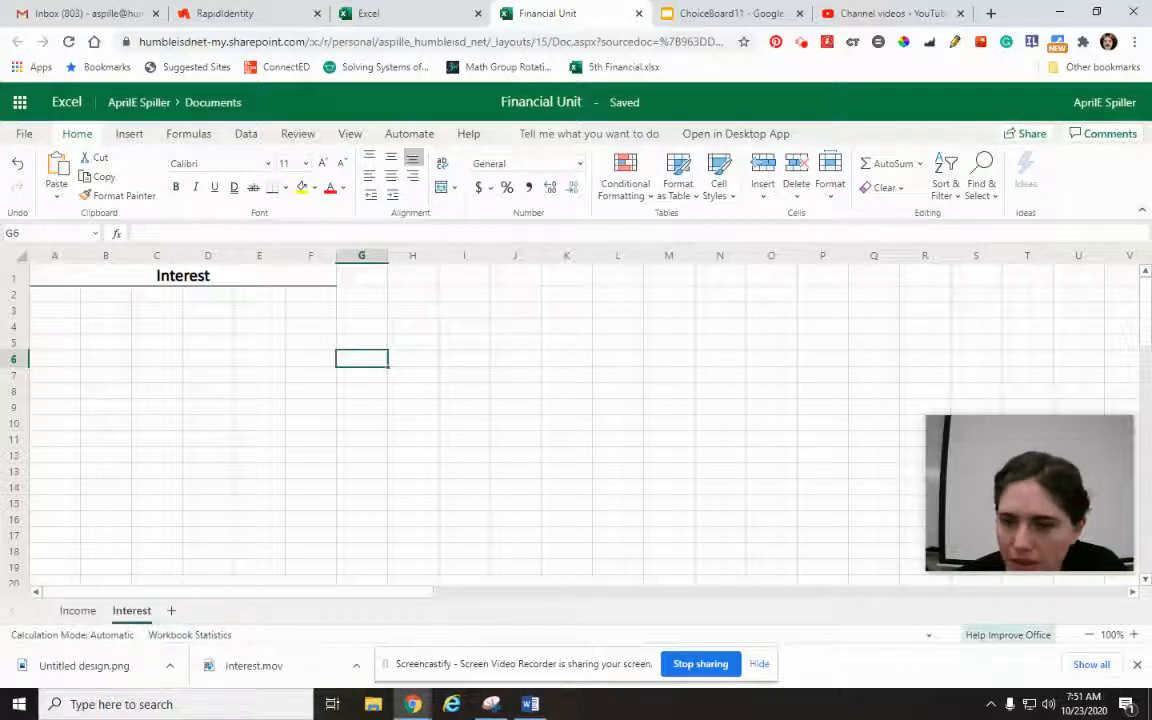
click(1138, 666)
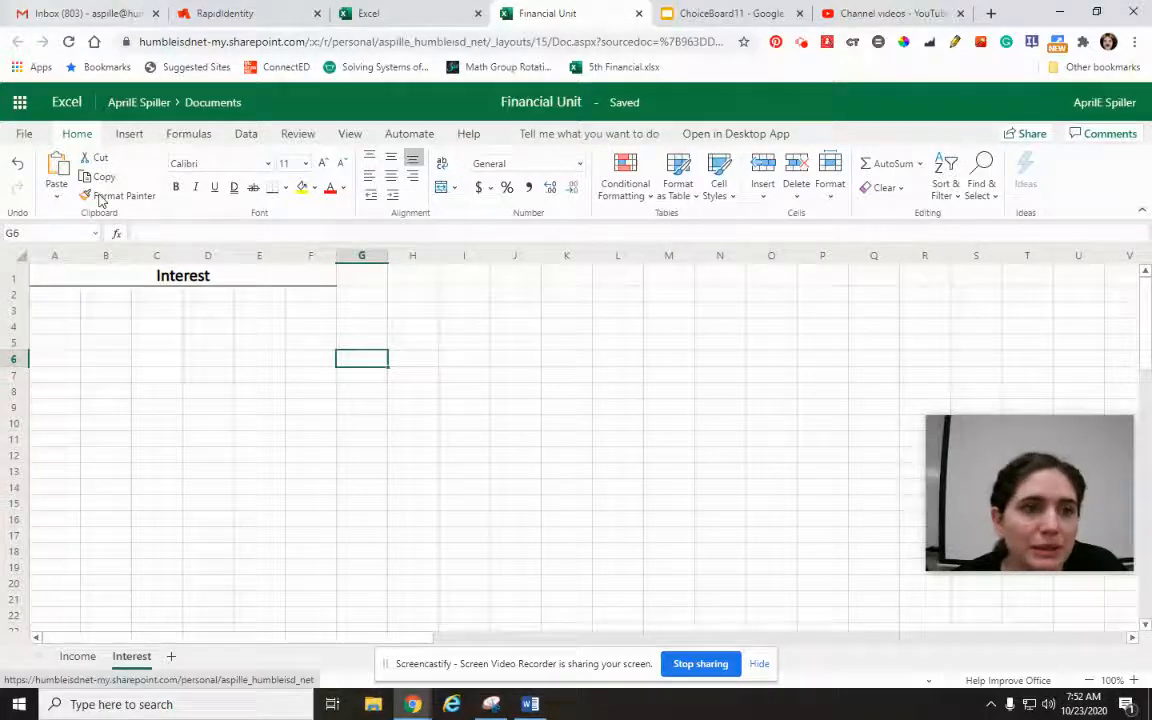
click(128, 134)
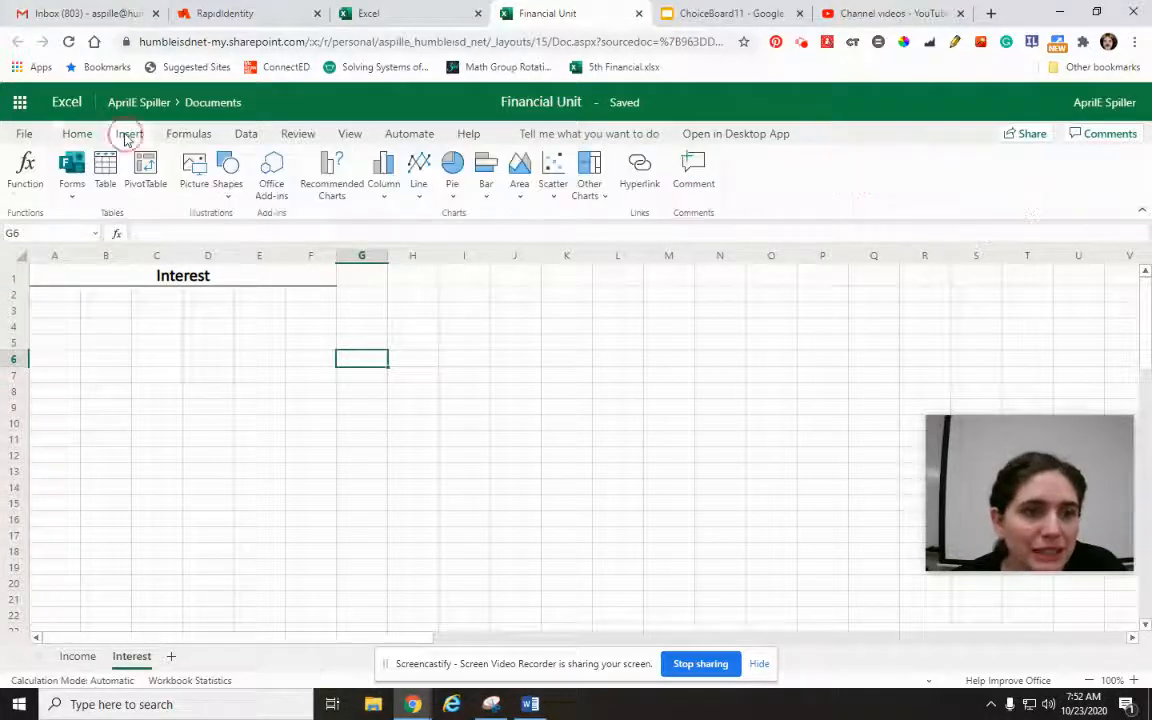
click(194, 168)
click(510, 422)
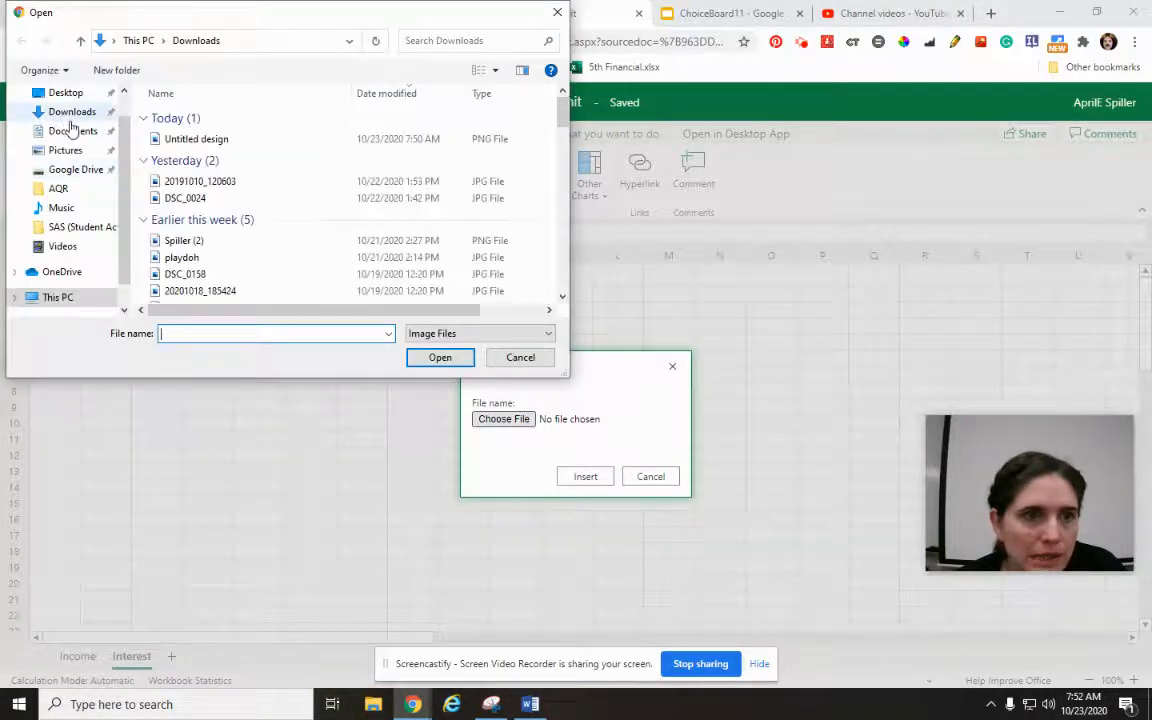
click(72, 113)
click(196, 139)
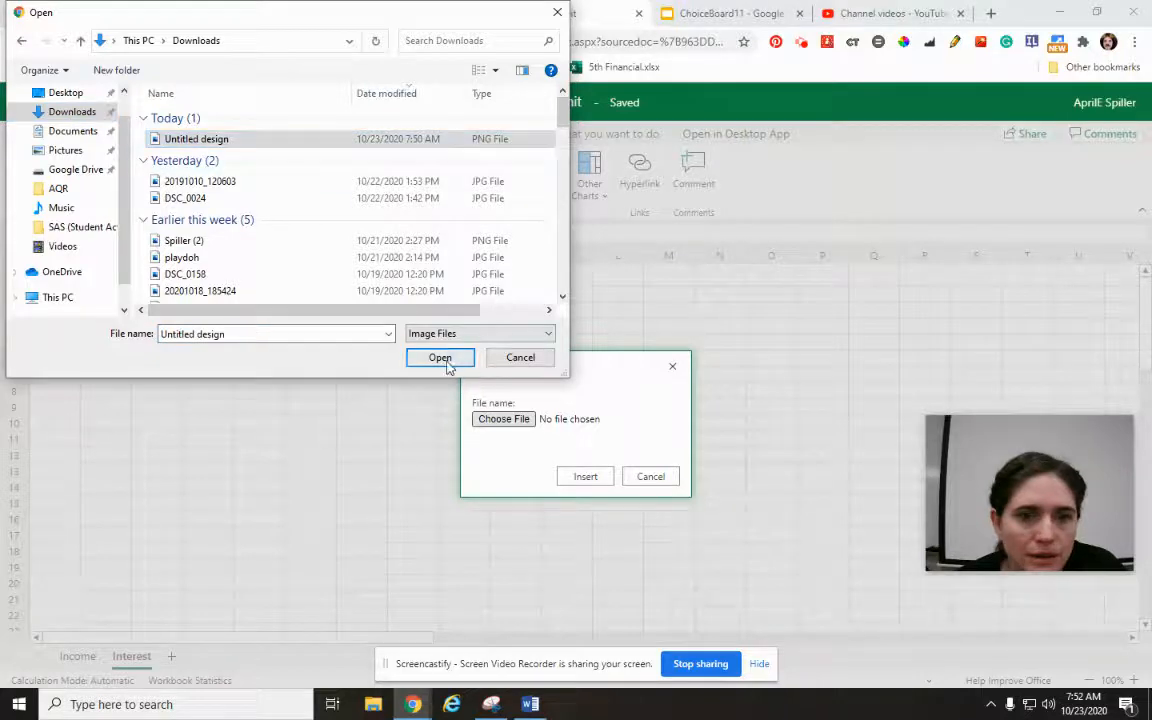
click(439, 358)
click(586, 477)
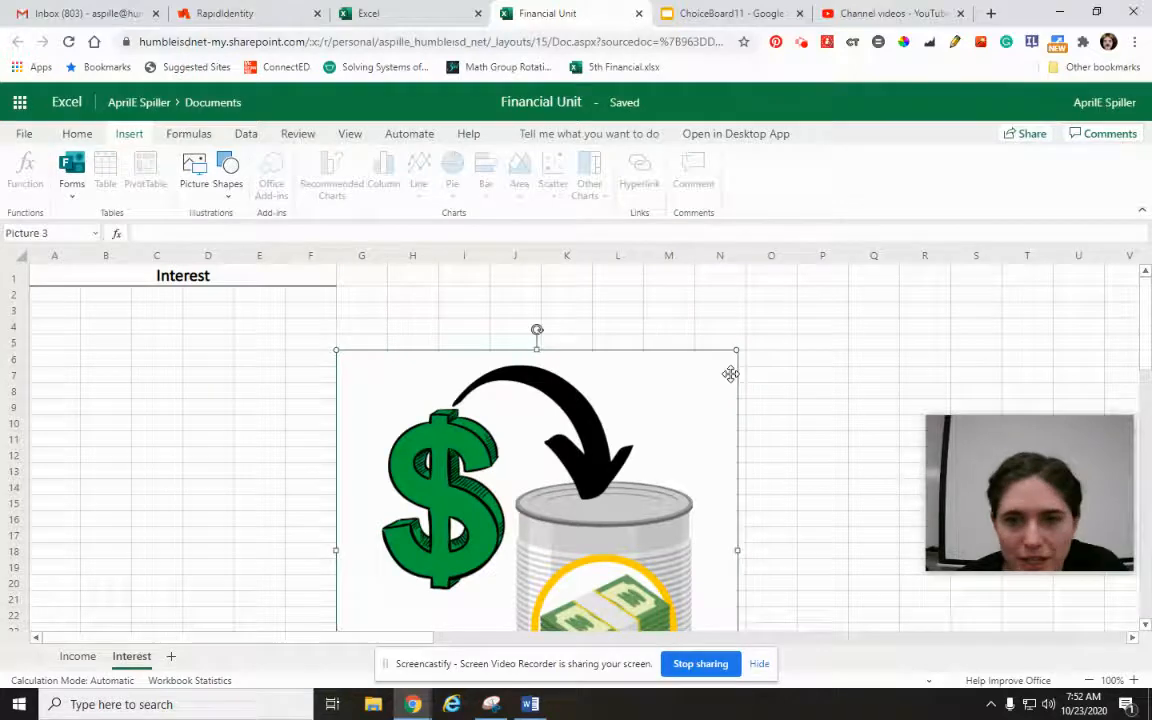
- Shrink the inserted picture and move it beside the Interest heading, spanning about columns I to L and rows 1 to 11
drag(737, 350, 565, 510)
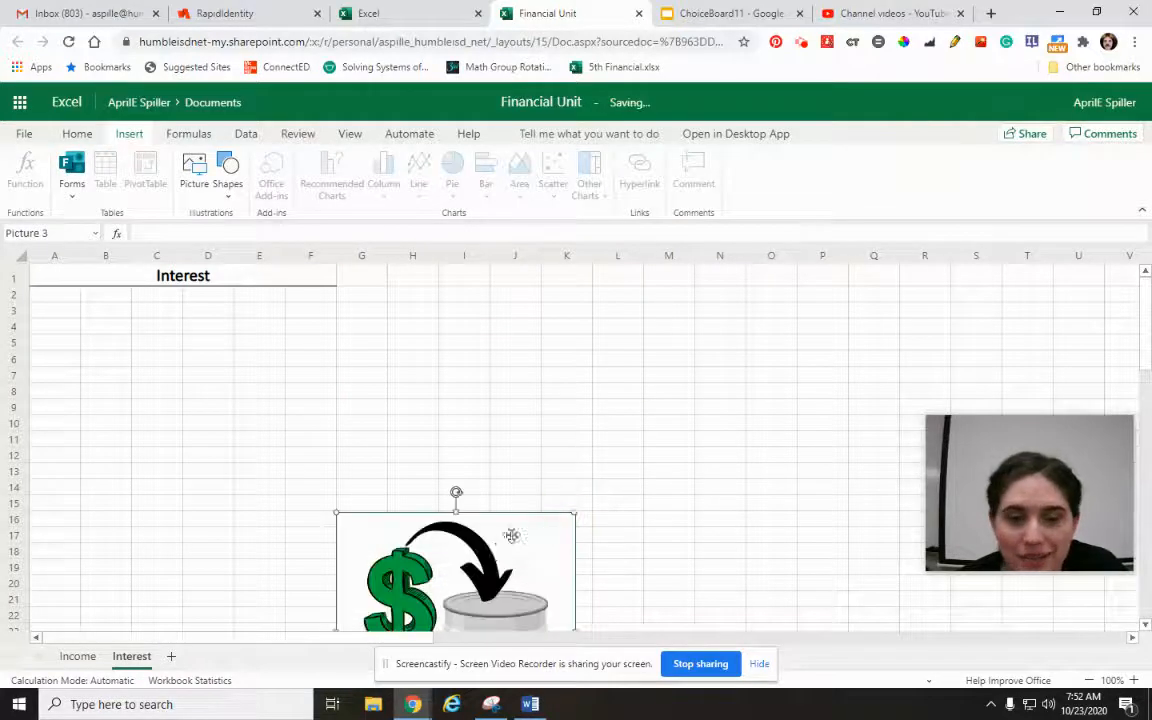
drag(500, 537, 548, 325)
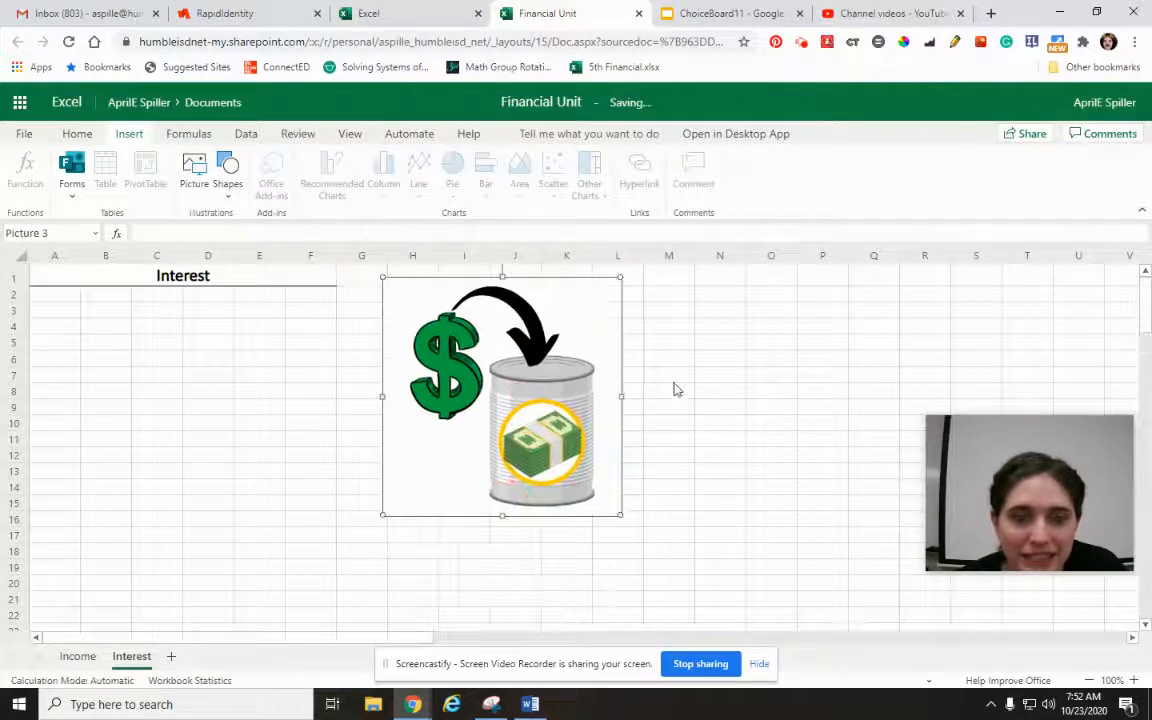
drag(618, 277, 548, 334)
drag(510, 450, 580, 388)
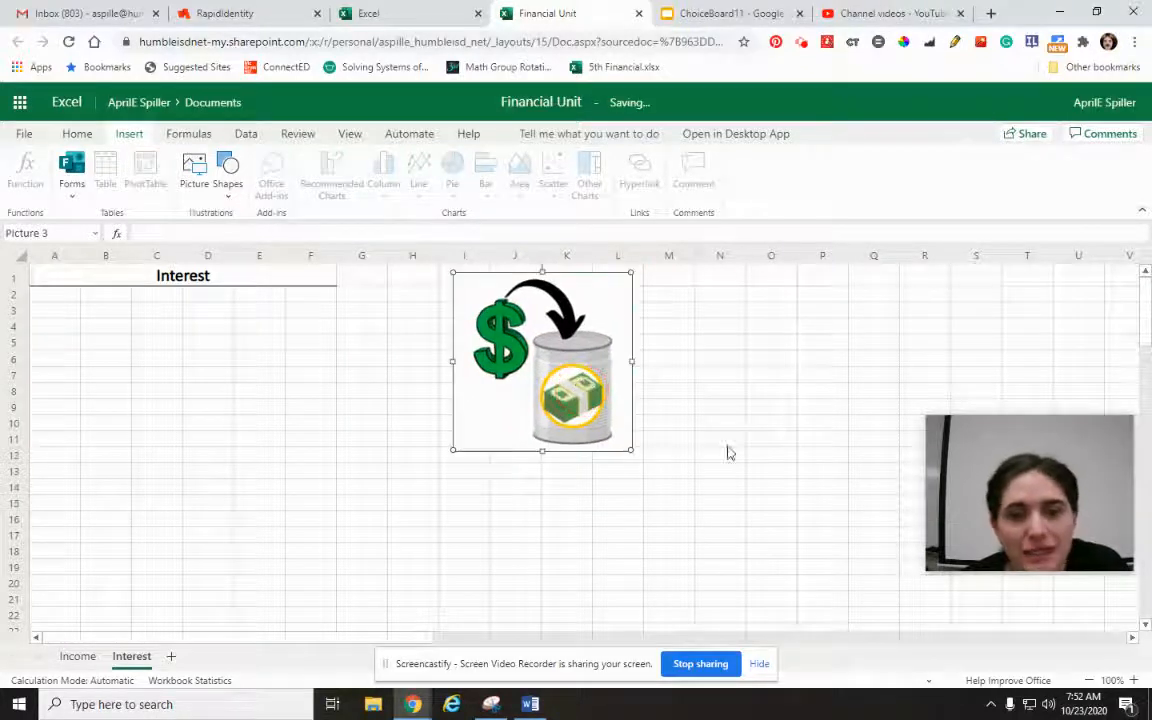
click(722, 440)
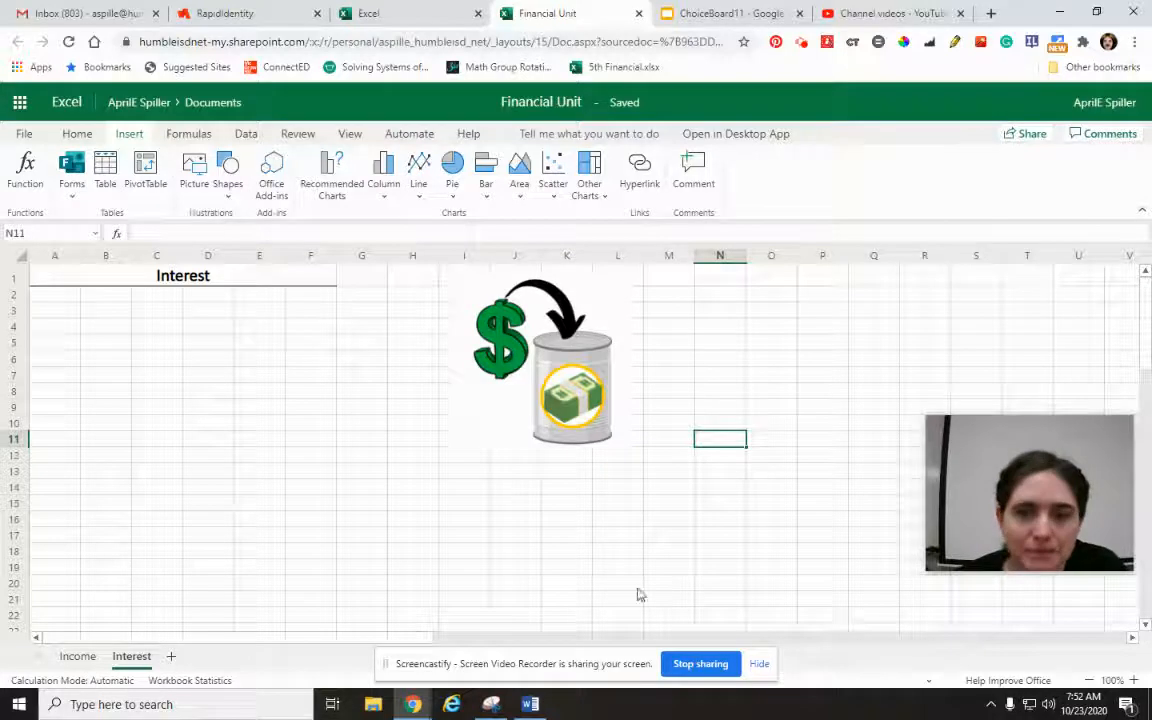
- Enter the label "Principal" in A3 and the amount 3000 in B3
click(58, 313)
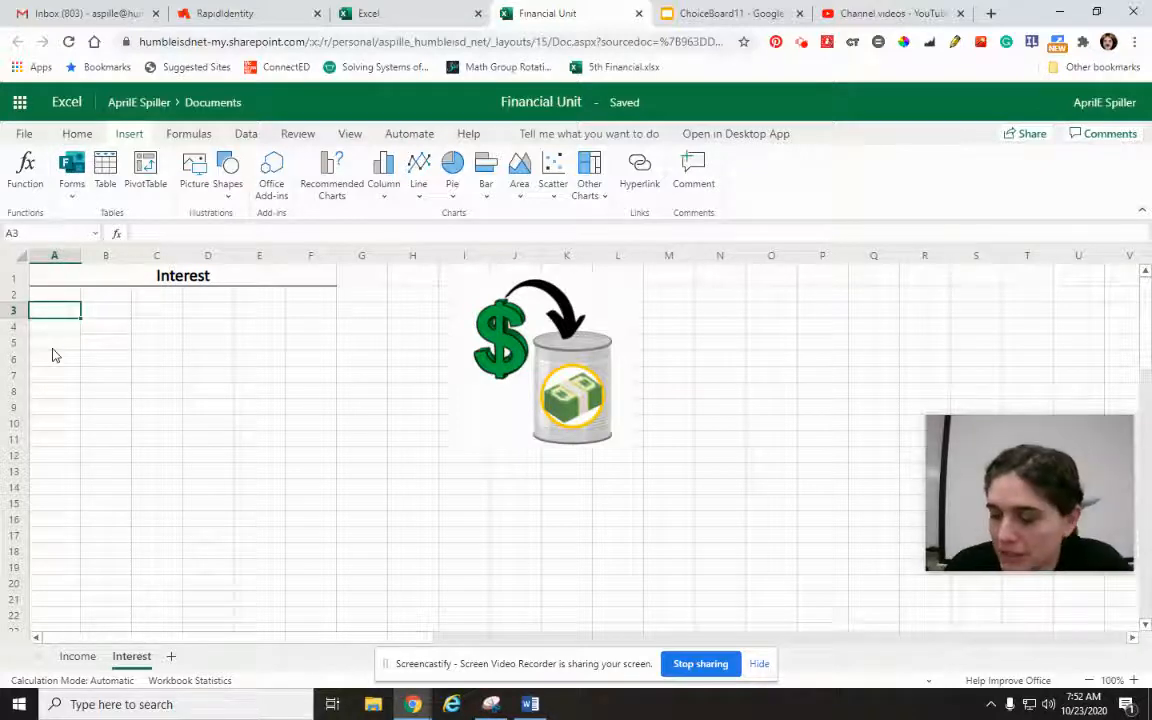
text(P)
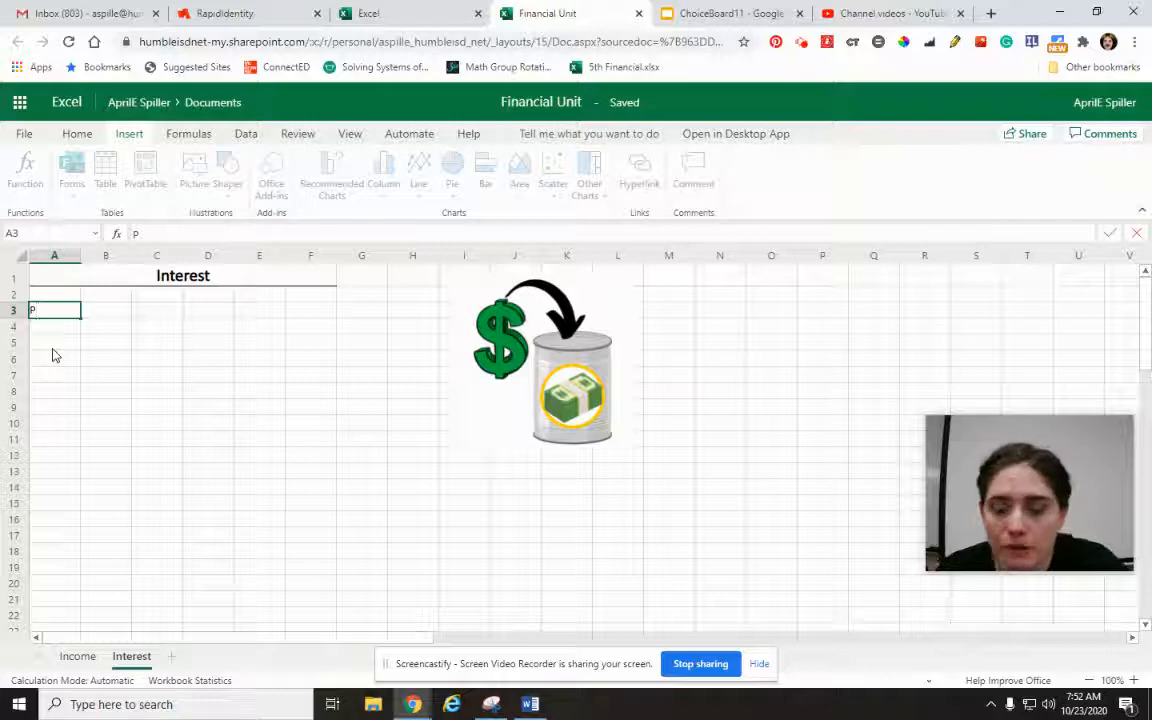
text(rincipal)
key(Tab)
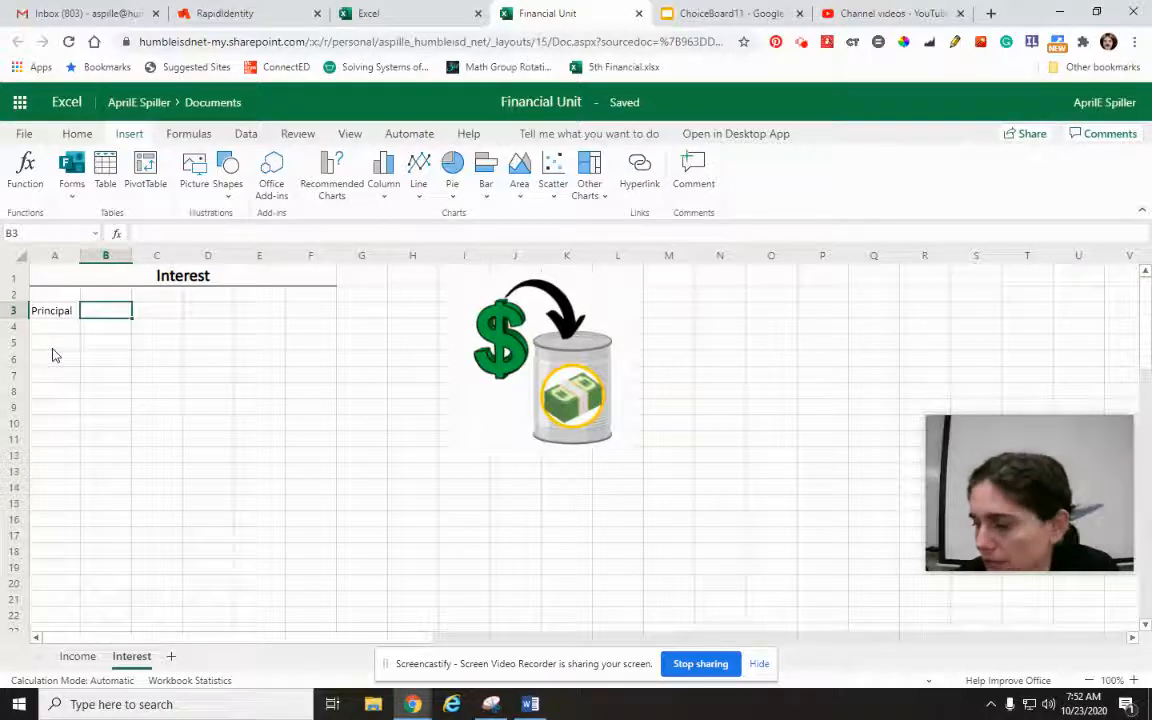
text(3000)
key(Return)
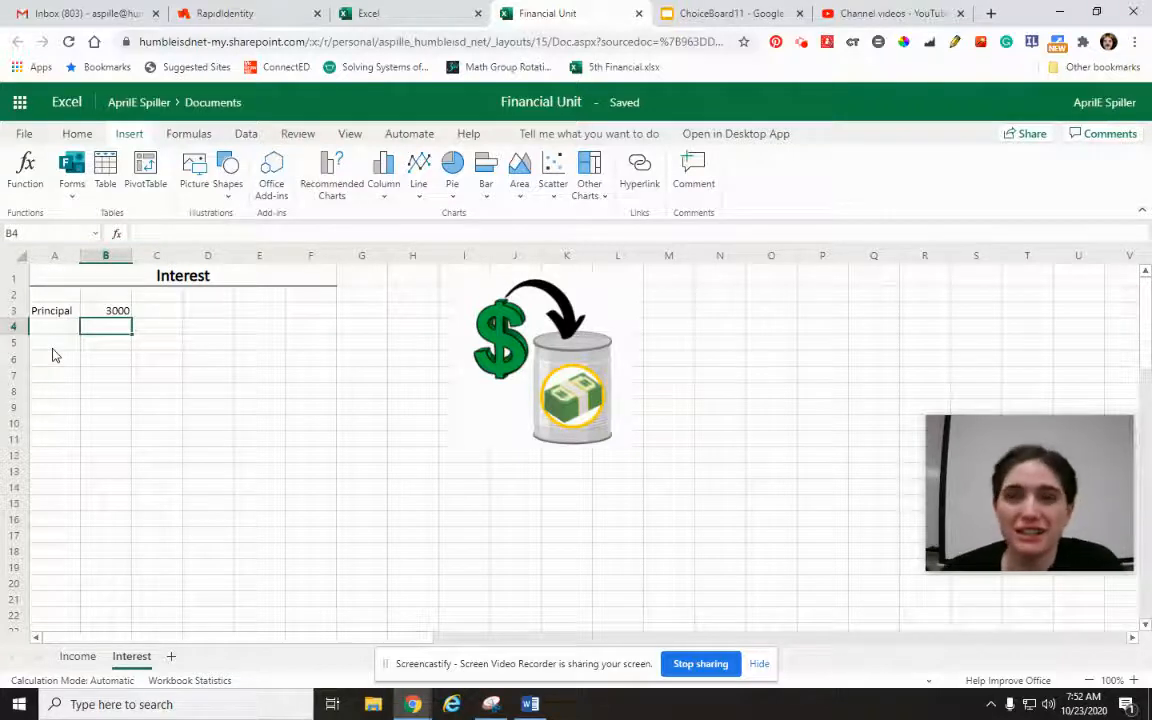
- Shrink the picture further from its lower-left corner so it covers about columns J to L and rows 1 to 8
click(42, 333)
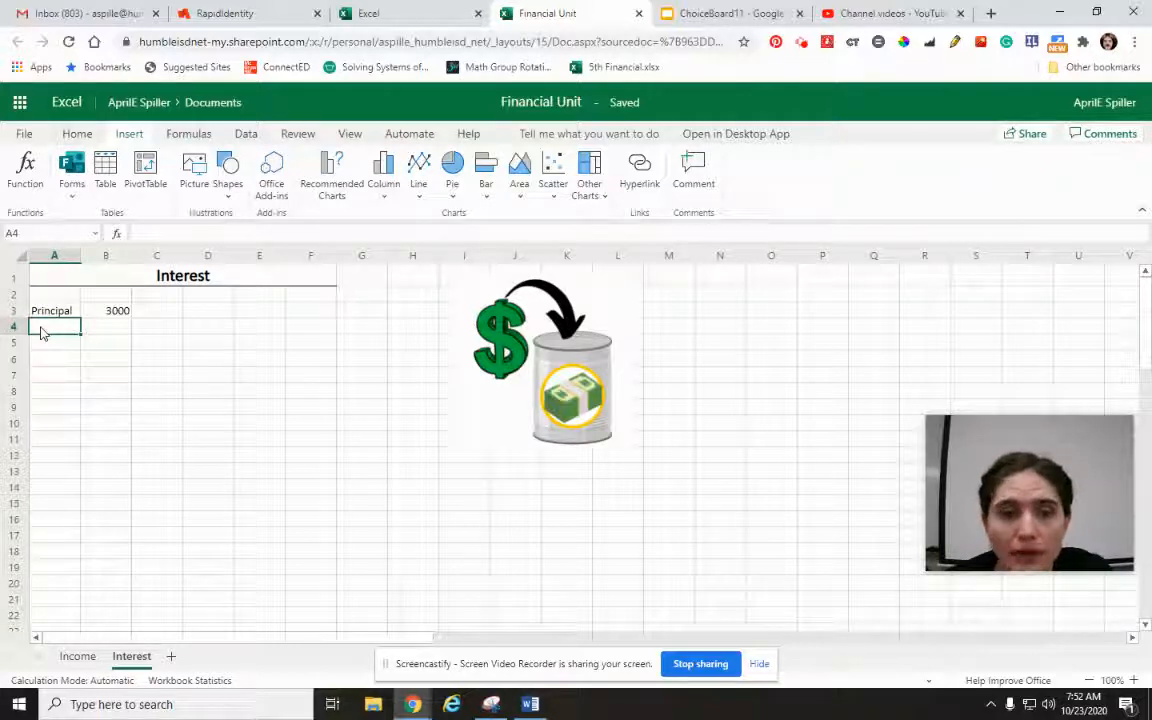
click(468, 312)
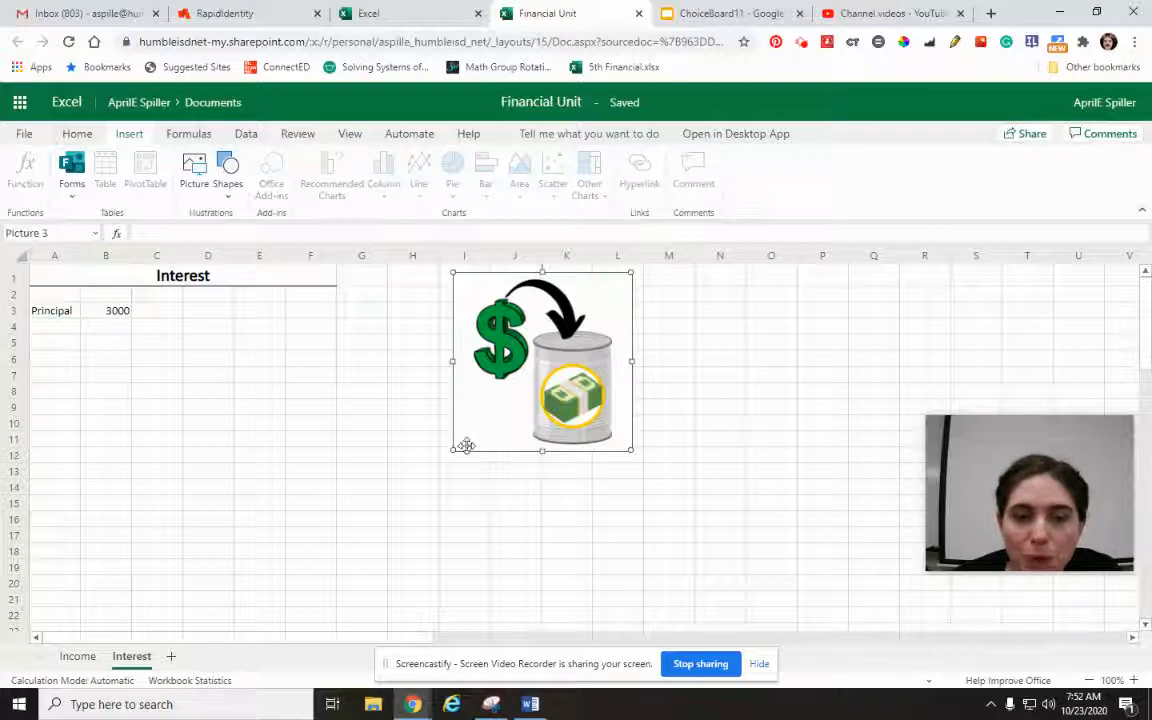
drag(452, 449, 499, 386)
click(600, 452)
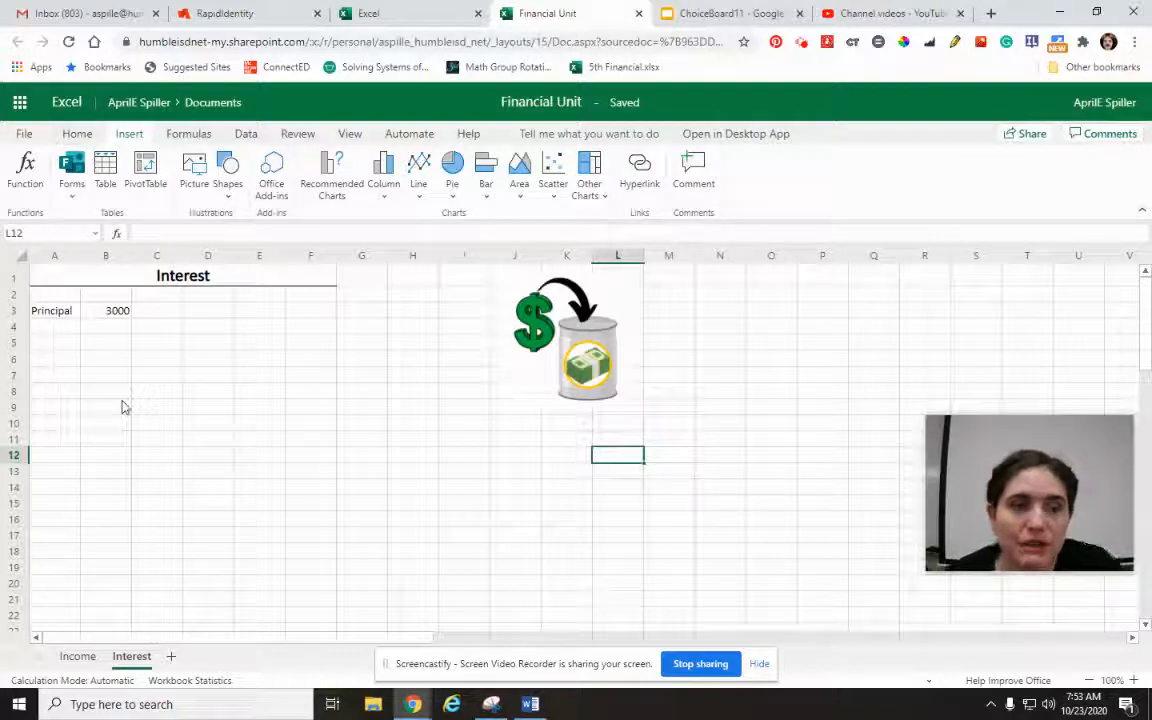
click(62, 330)
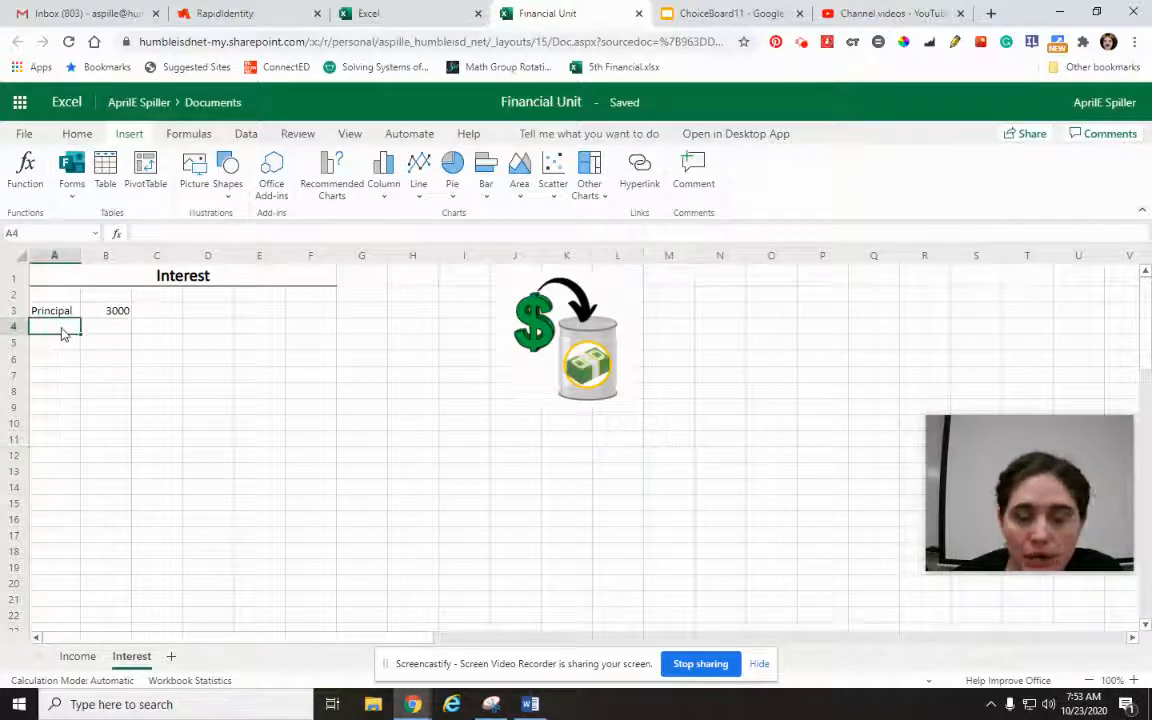
text(r)
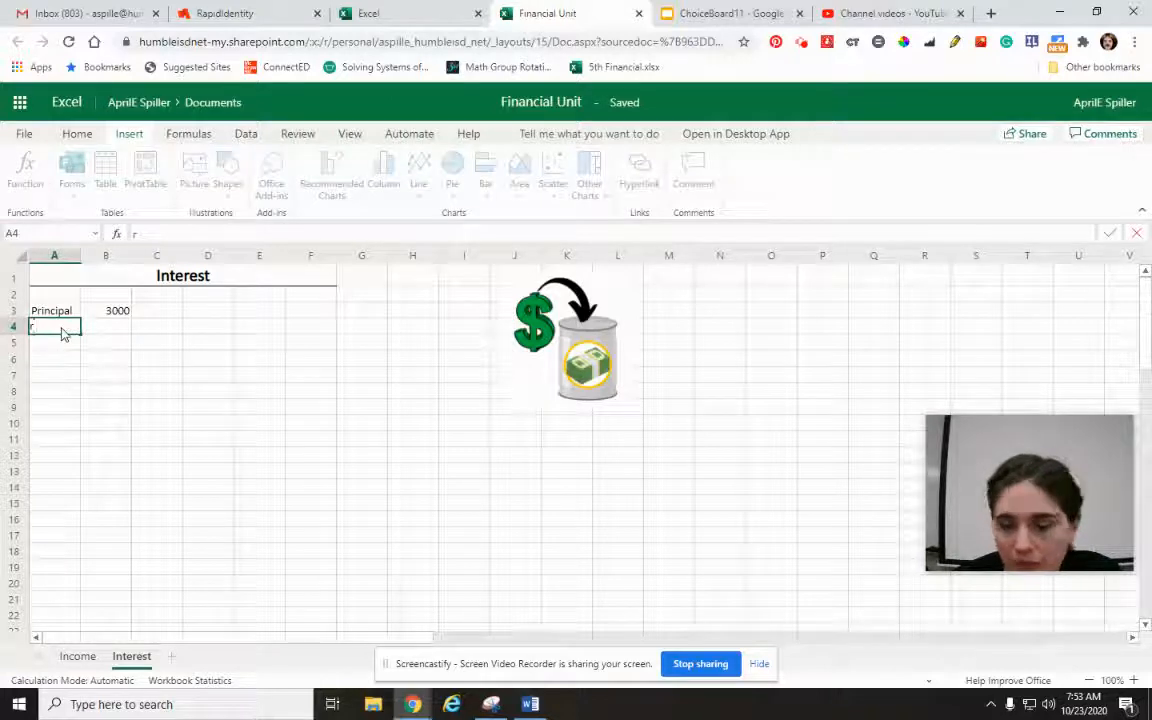
key(Tab)
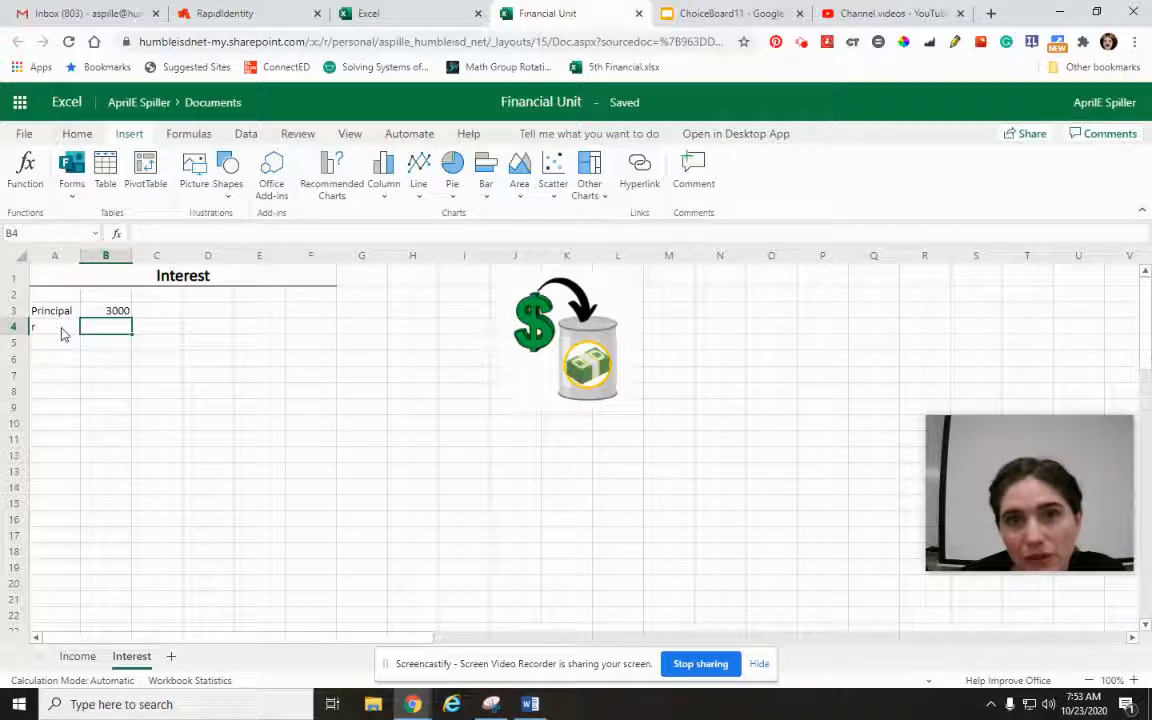
click(62, 330)
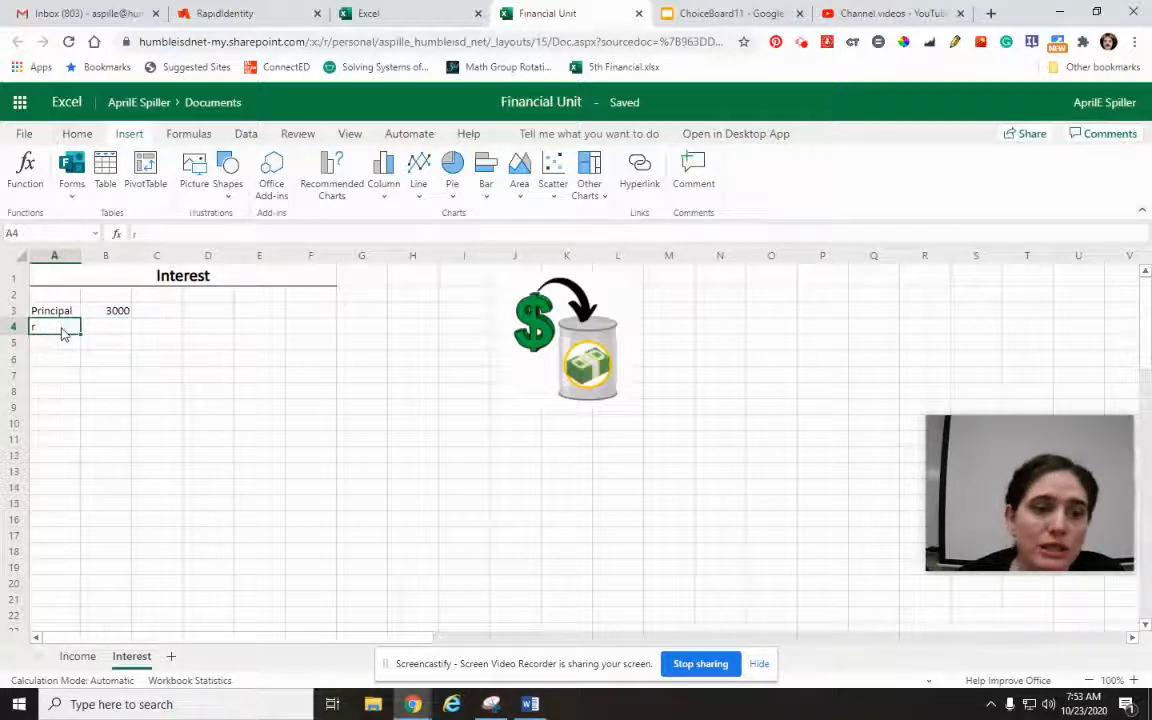
key(Delete)
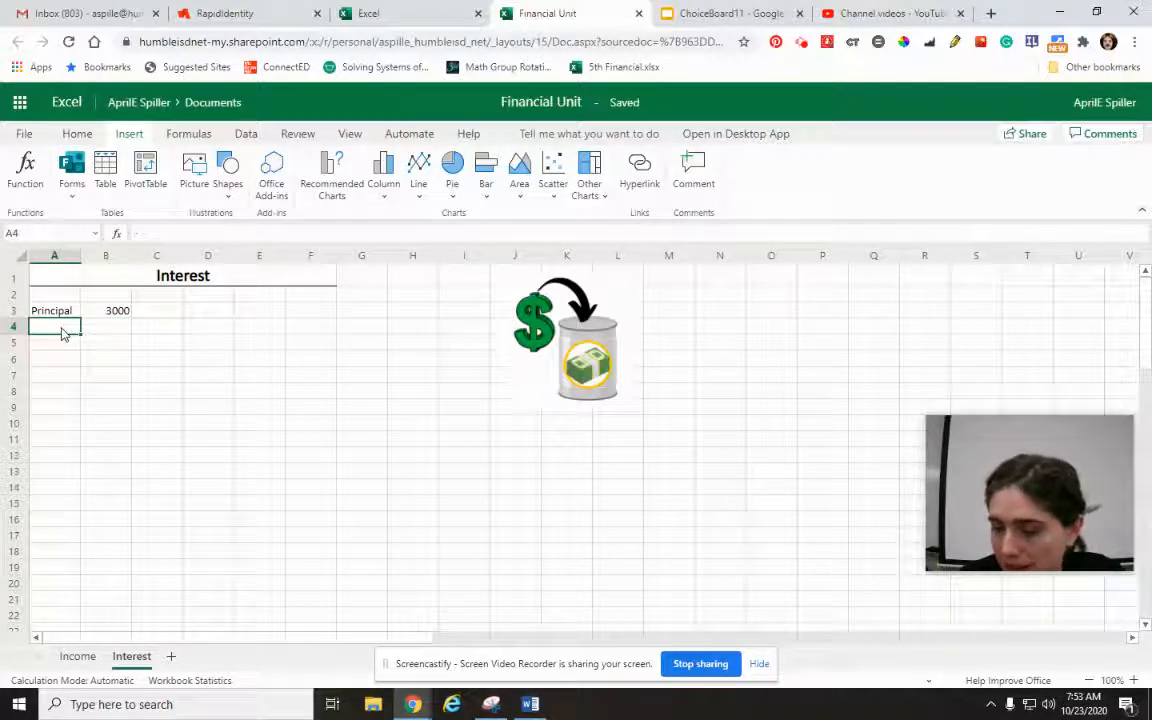
- Enter the labels "R, simple" in A4 and "r, compound" in A5
text(R, simple)
key(Return)
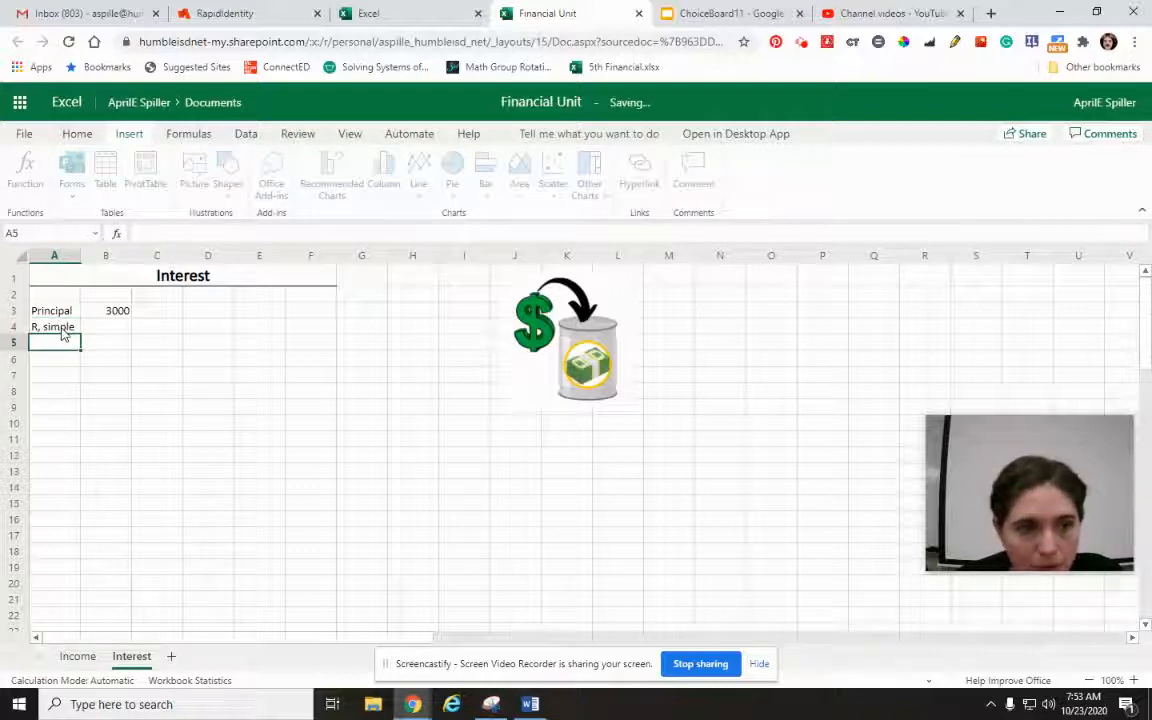
text(r, compoun)
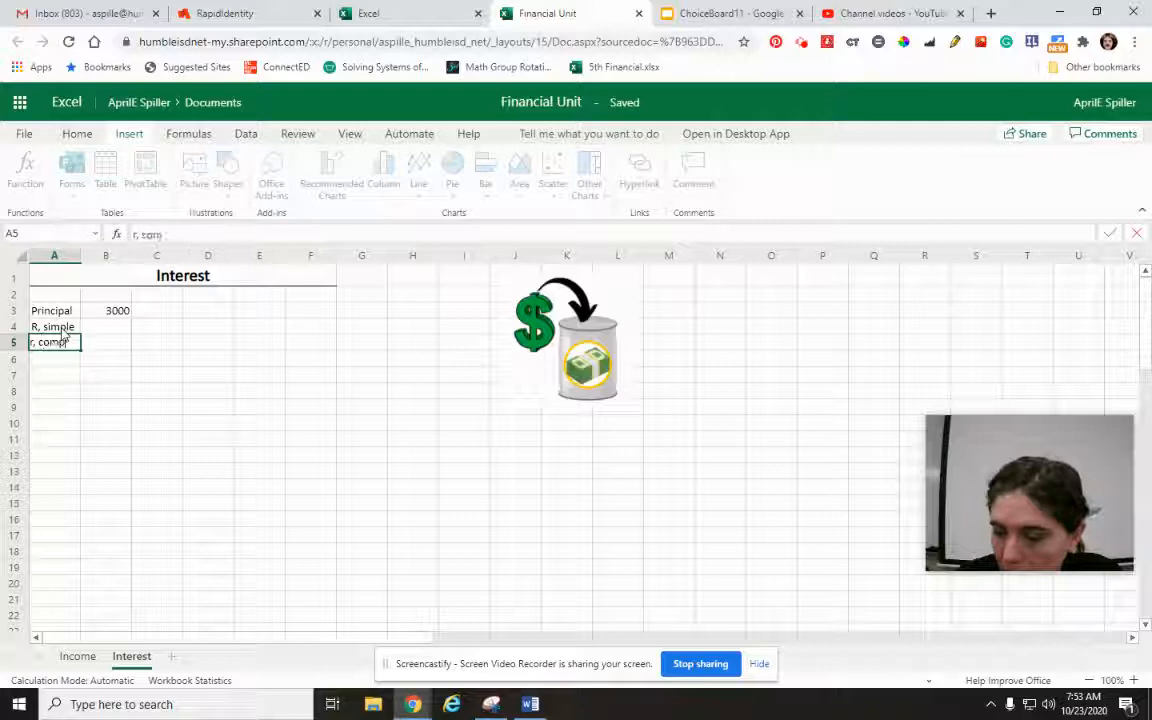
key(Tab)
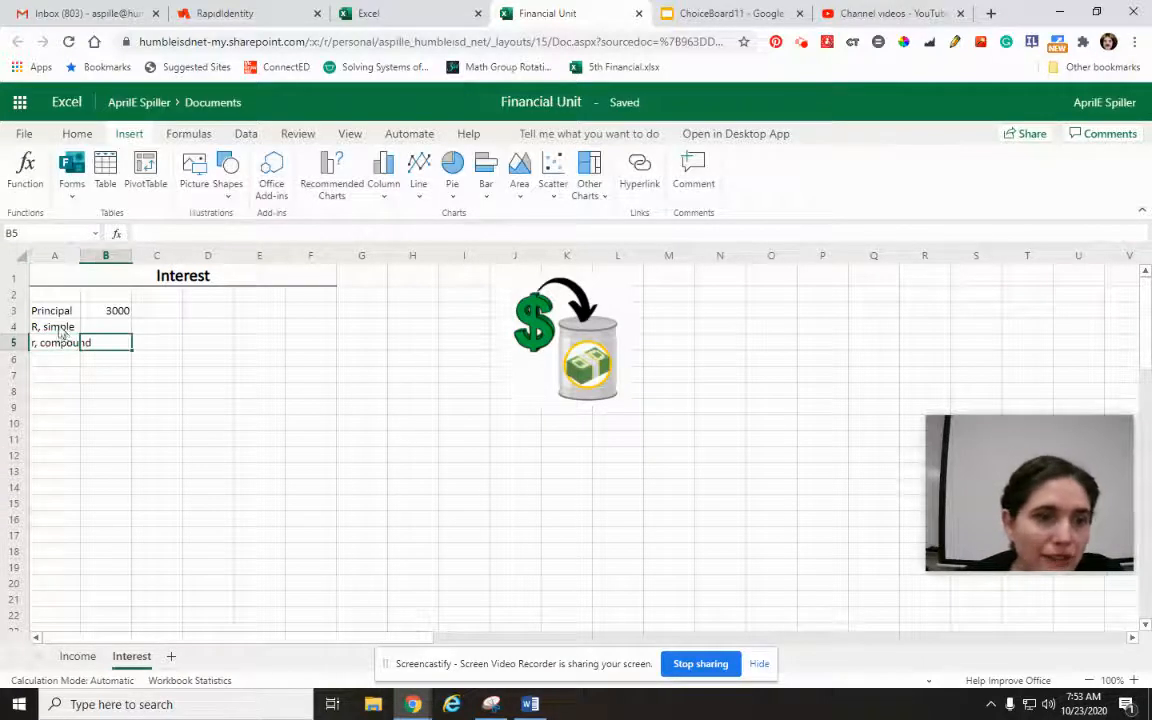
- Change the capital R at the start of the A4 label to a lowercase r
click(63, 329)
click(140, 235)
key(BackSpace)
text(r)
click(268, 423)
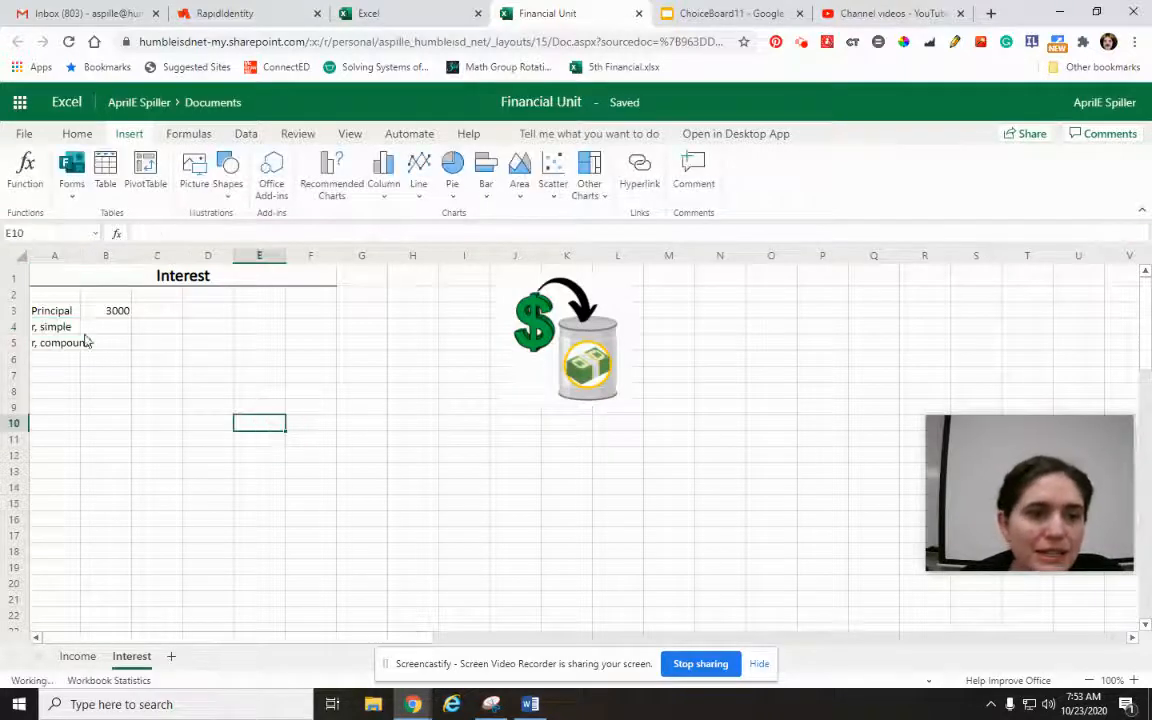
- Widen column A to fit its labels, and relabel A4 as "CD rate" and A5 as "Savings rate"
drag(83, 258, 107, 256)
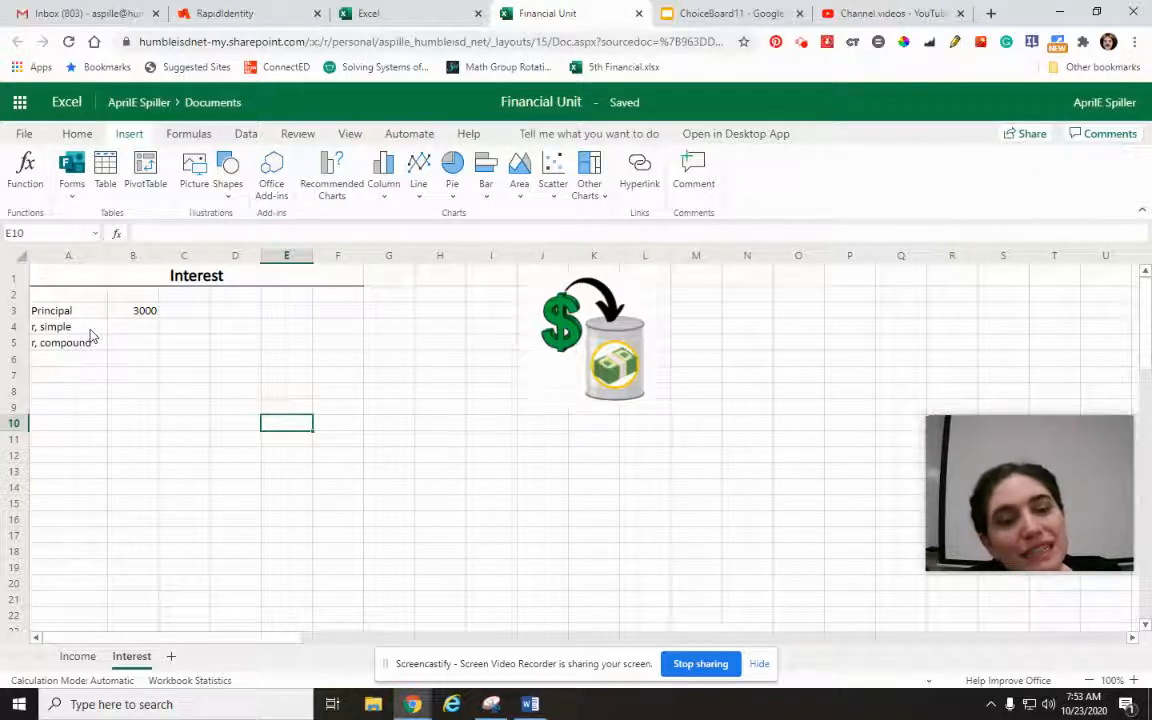
click(128, 330)
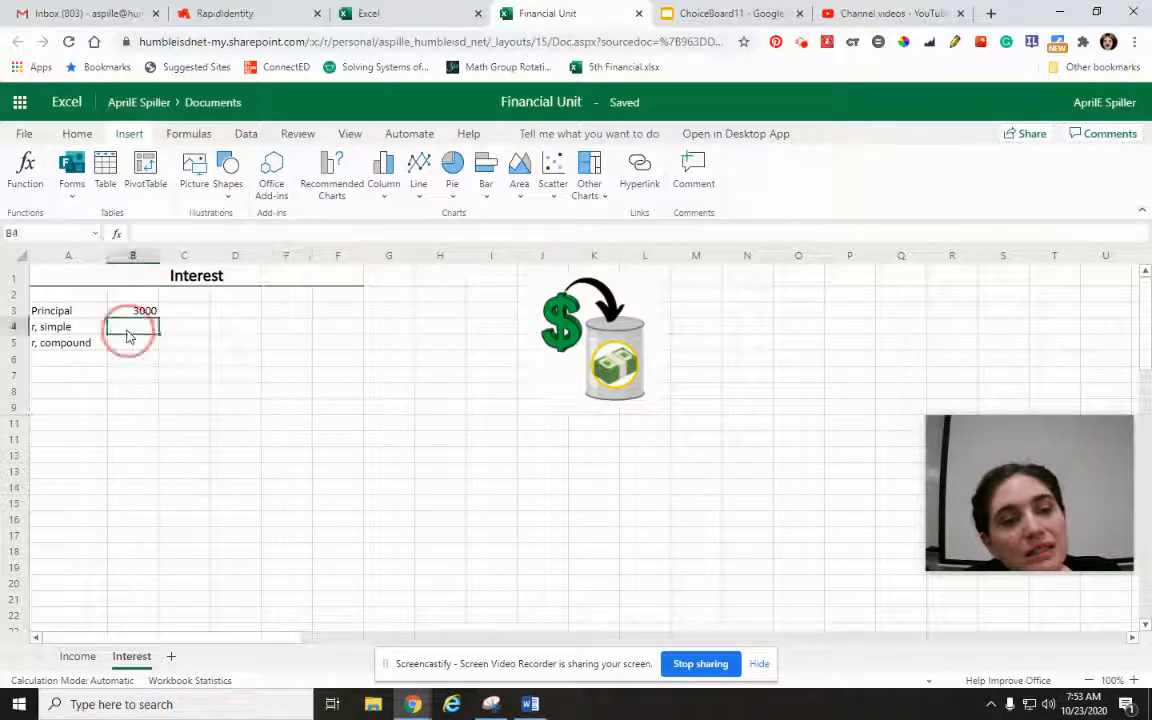
click(75, 330)
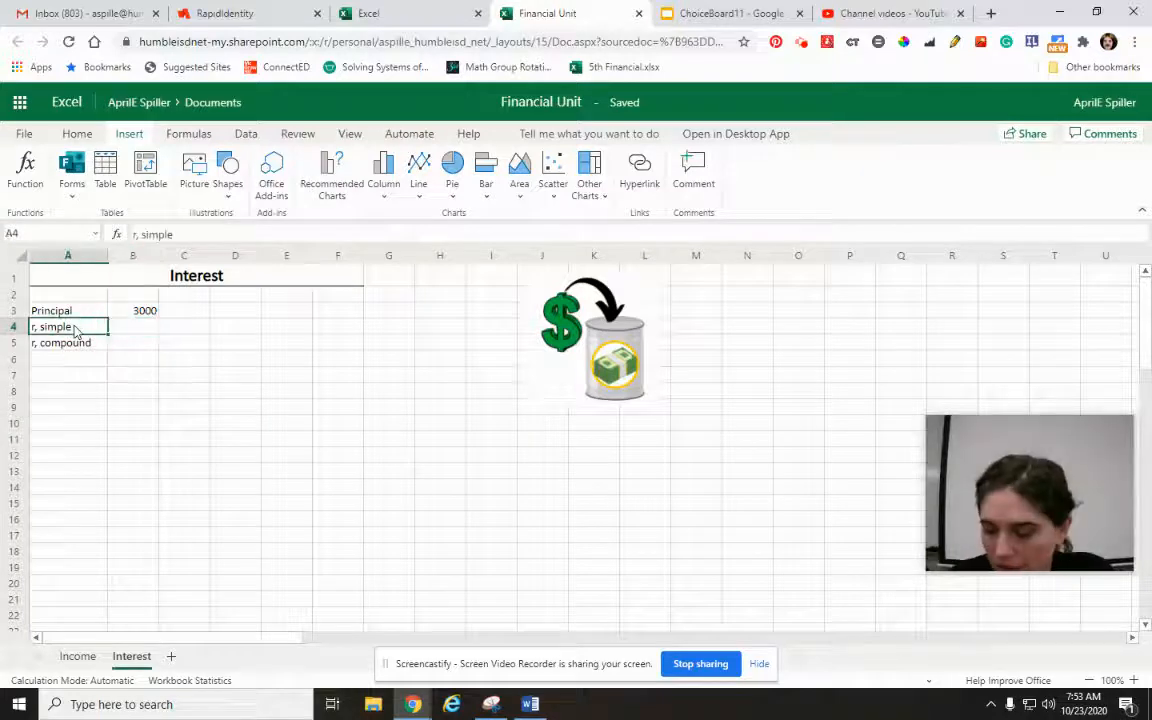
text(CD)
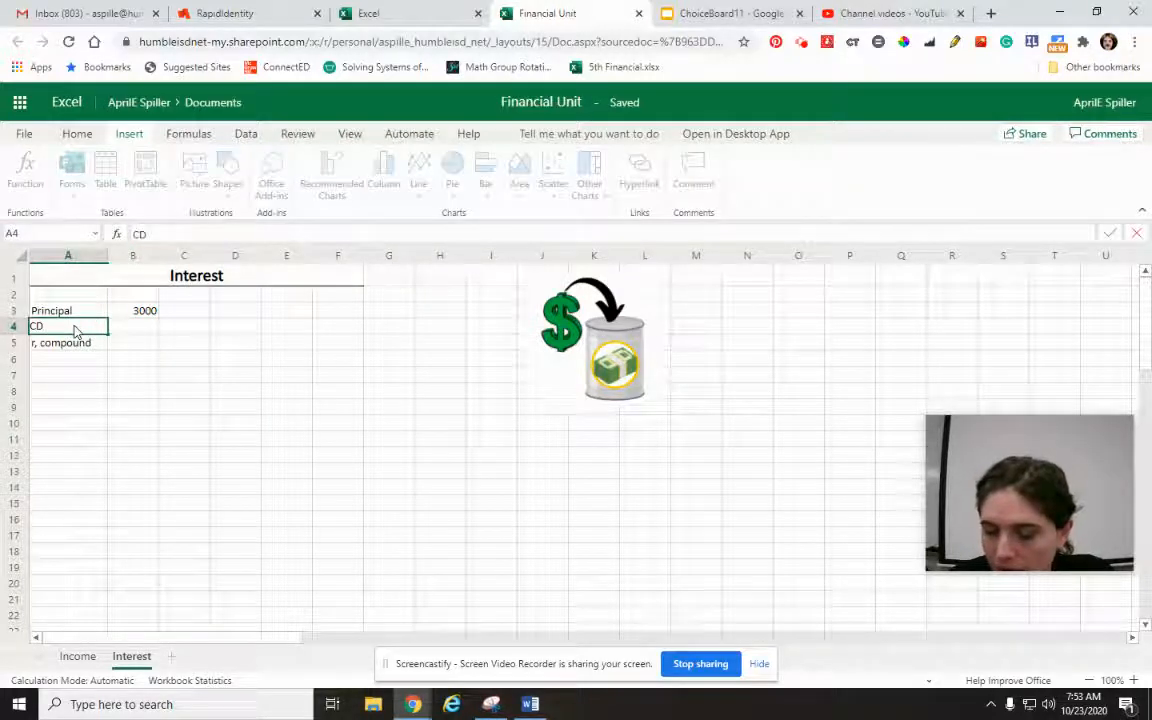
text( rate)
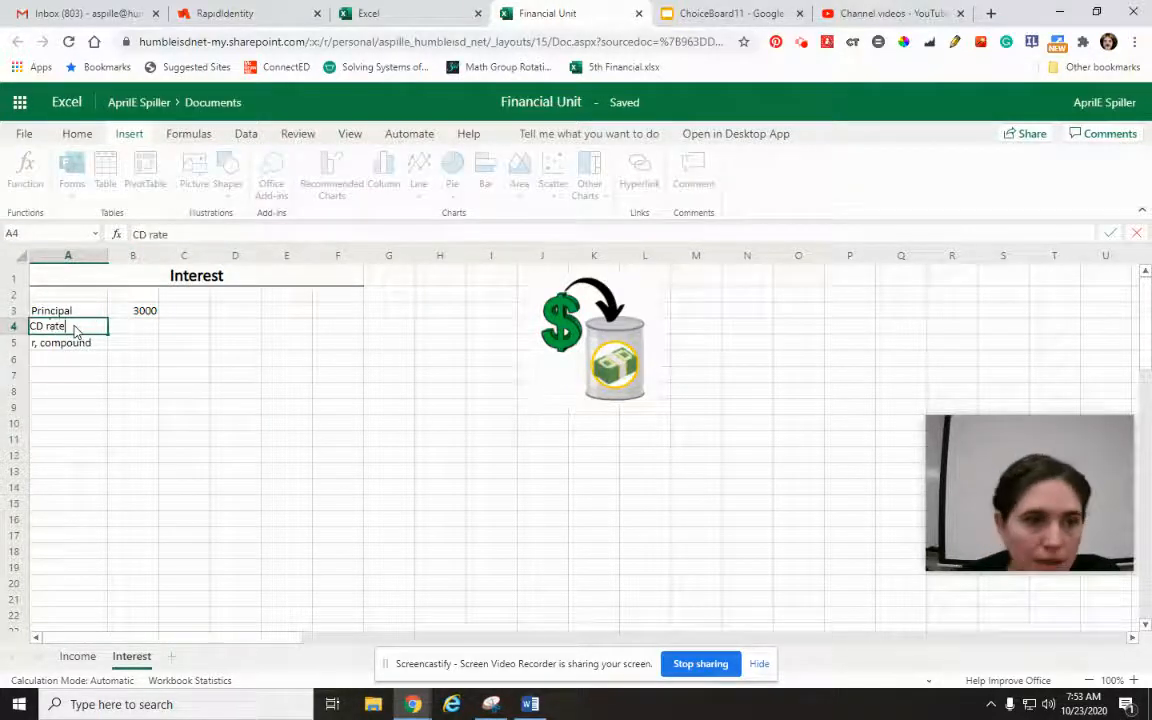
key(Return)
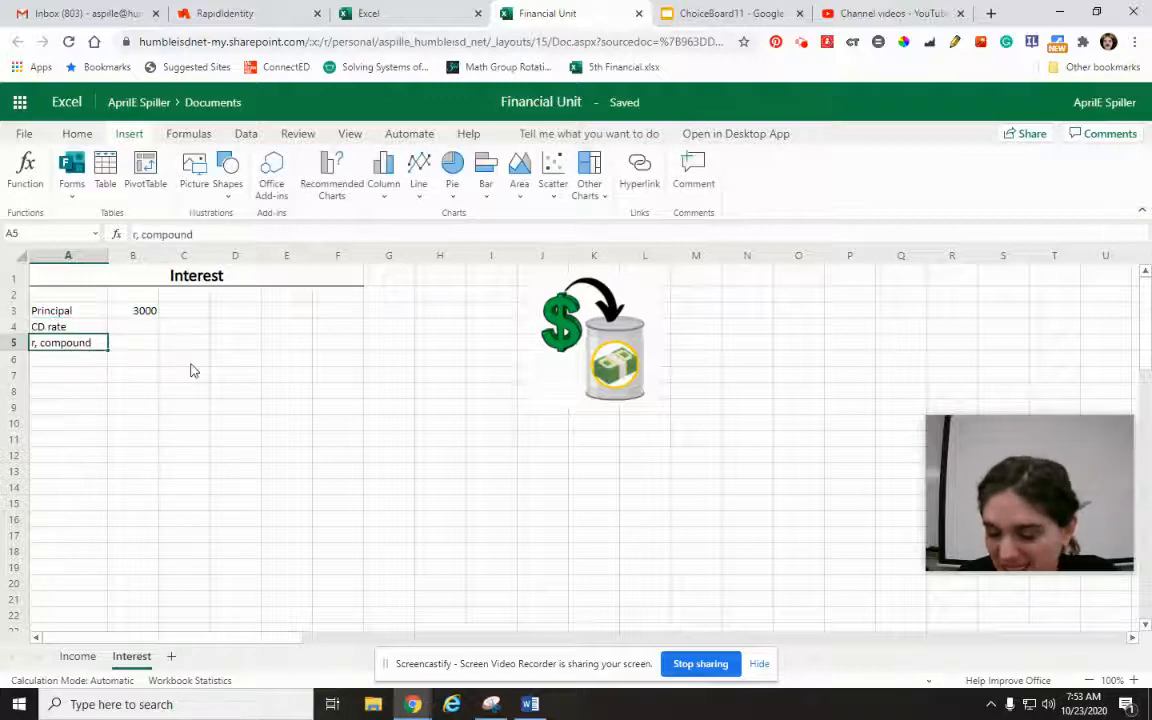
text(Savings rate)
- Enter 4.3% as the CD rate in B4 and 4.3% as the savings rate in B5
click(141, 333)
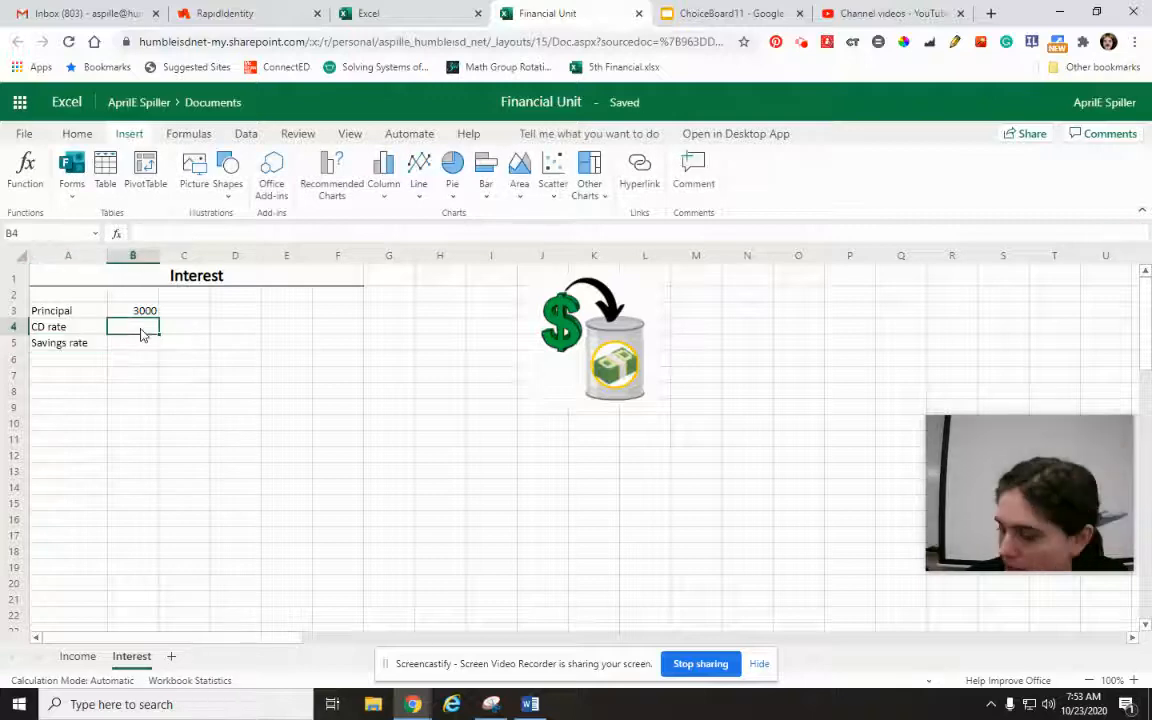
text(4.3)
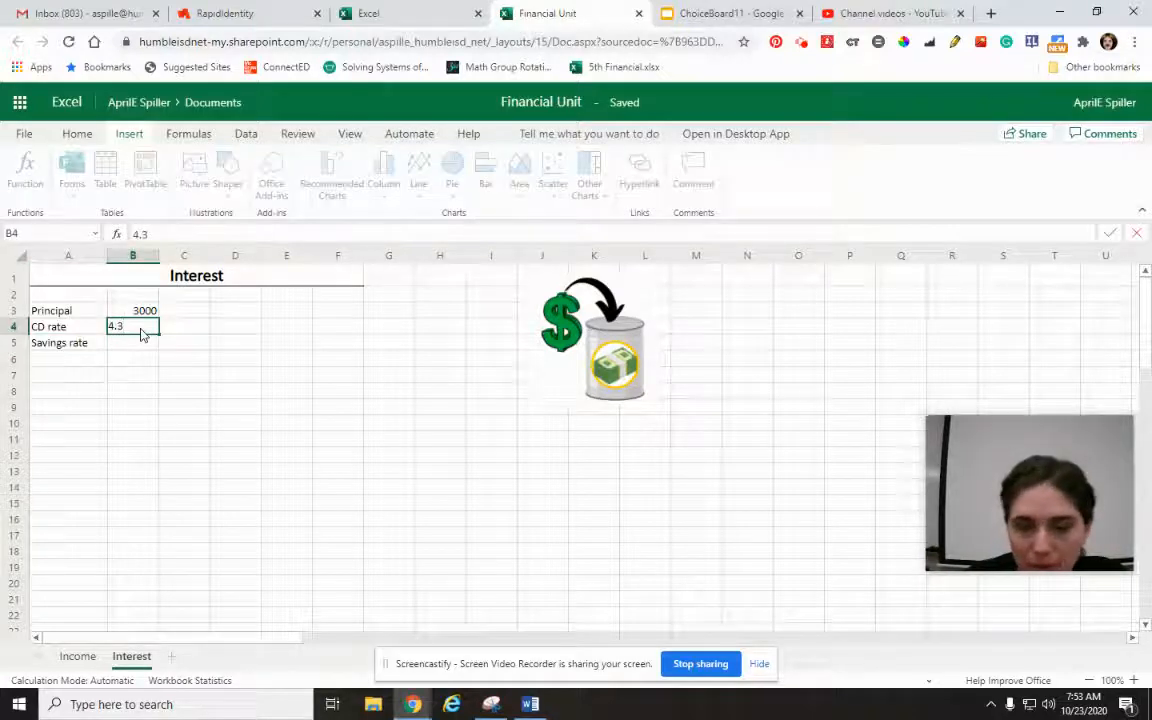
text(%)
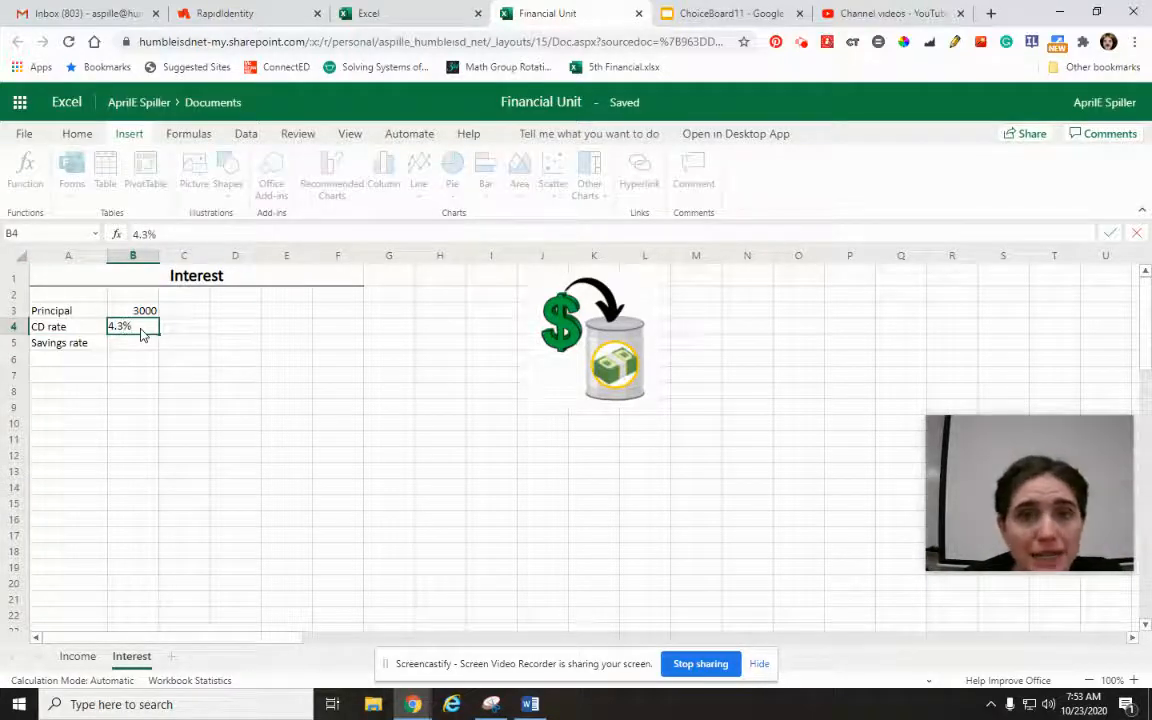
key(Return)
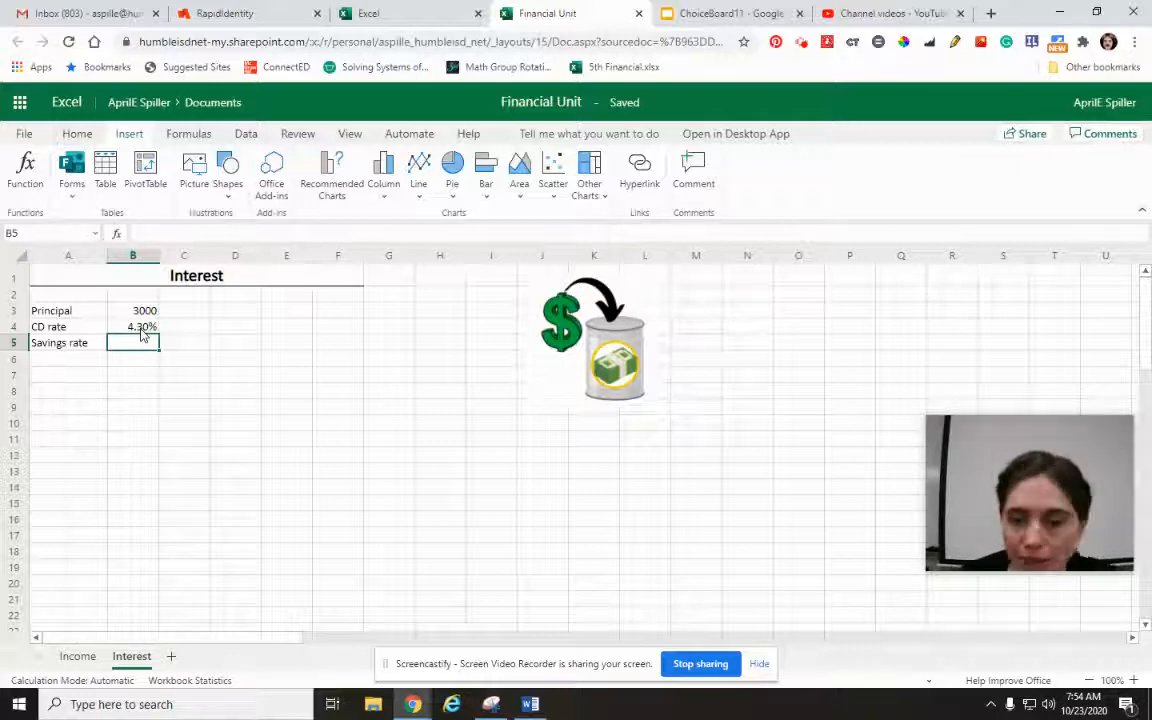
text(4.3%)
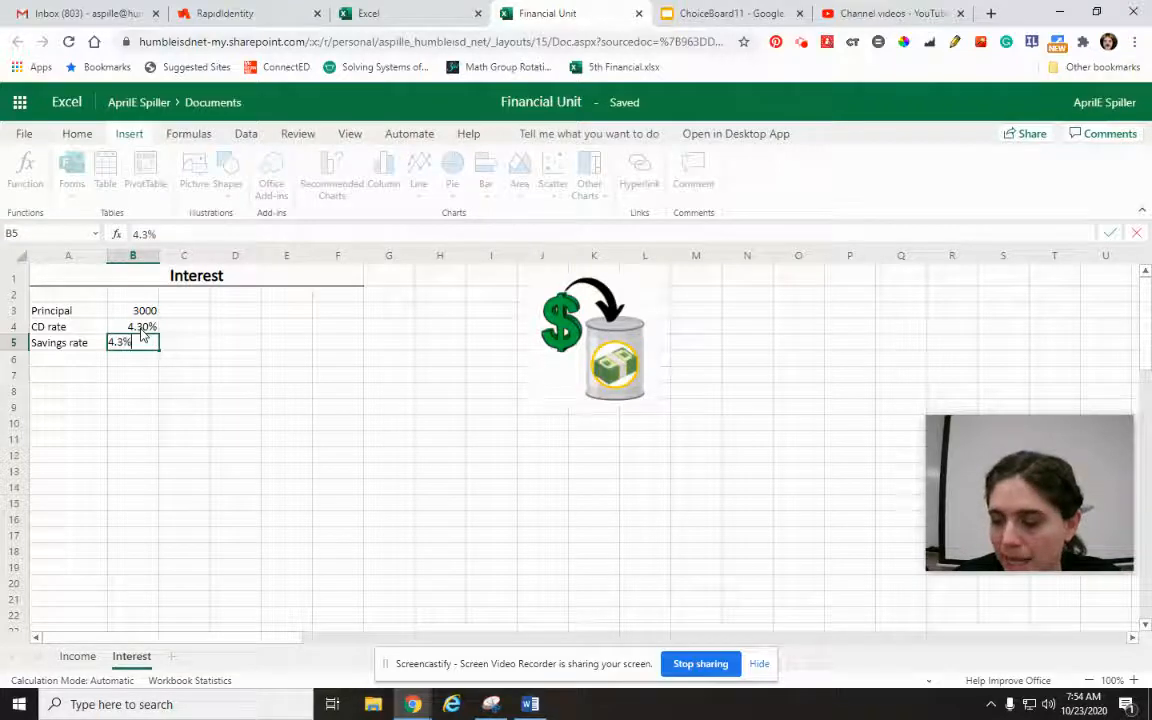
key(Return)
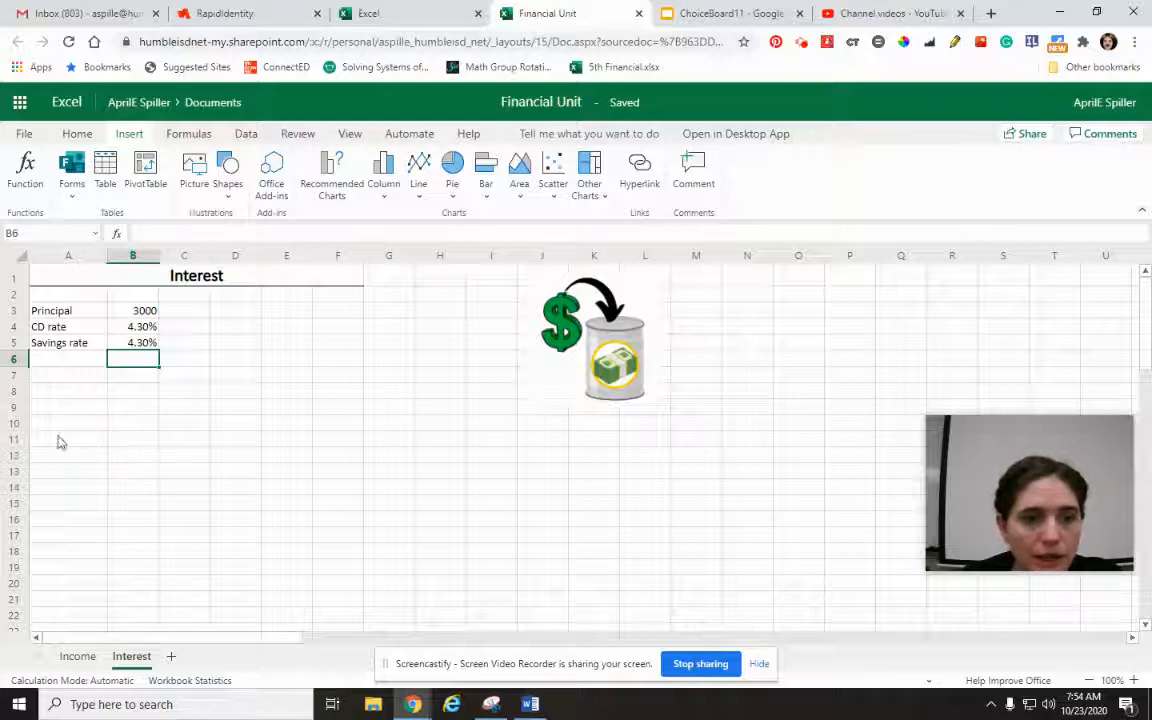
- Enter the column headings Year, Start, Interest and End across B11 to E11
click(136, 442)
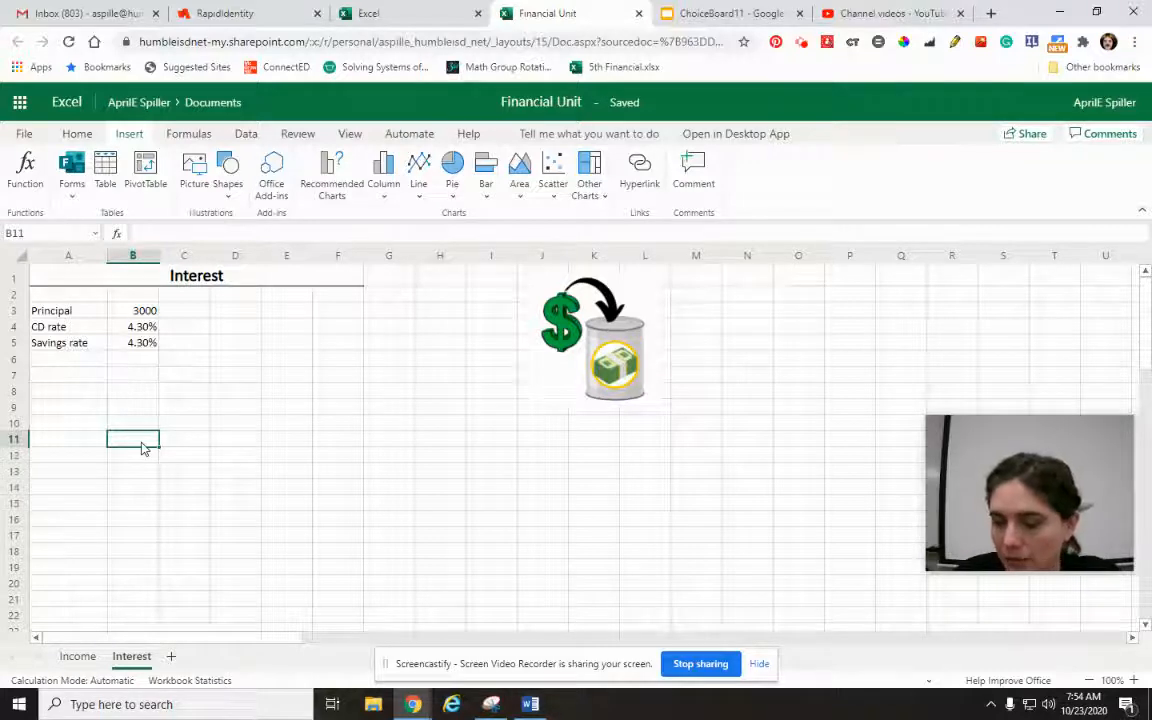
text(Year)
key(Tab)
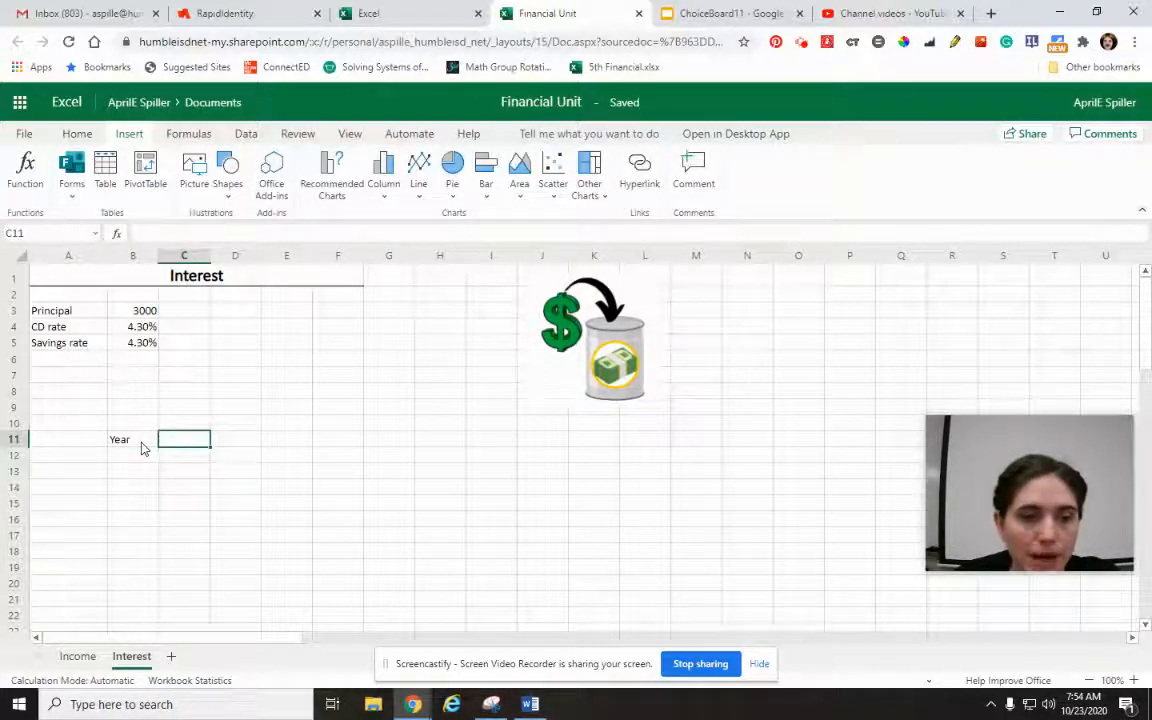
text(Start)
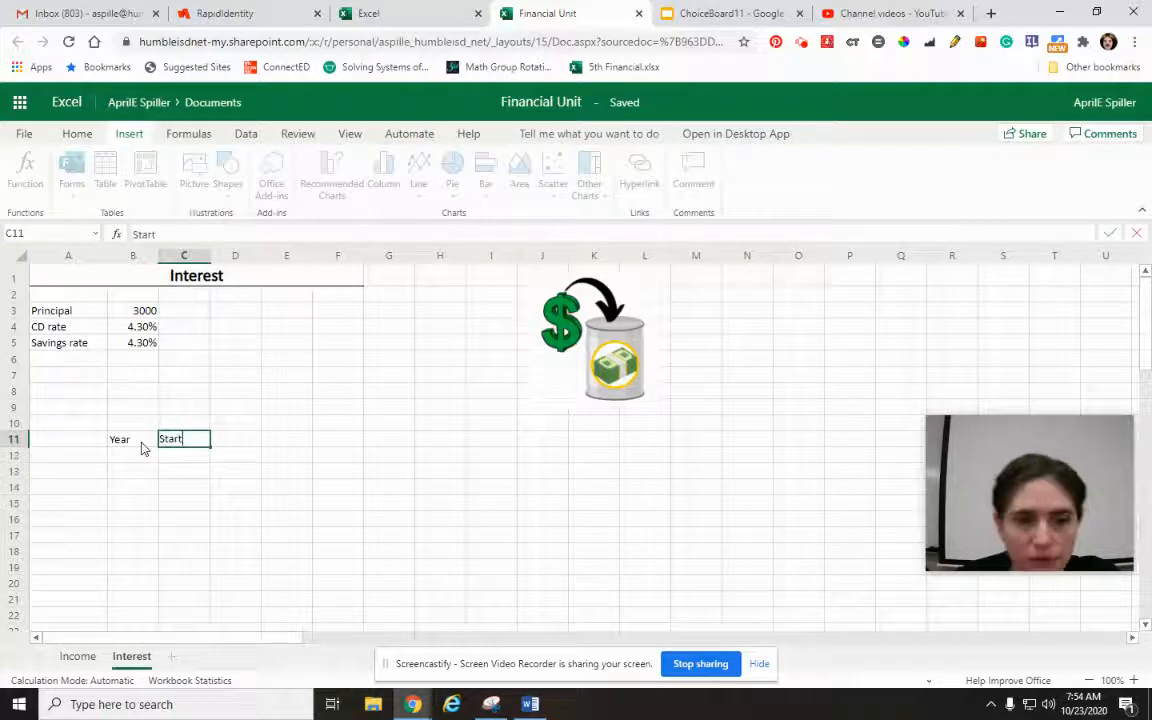
key(Tab)
text(Intere)
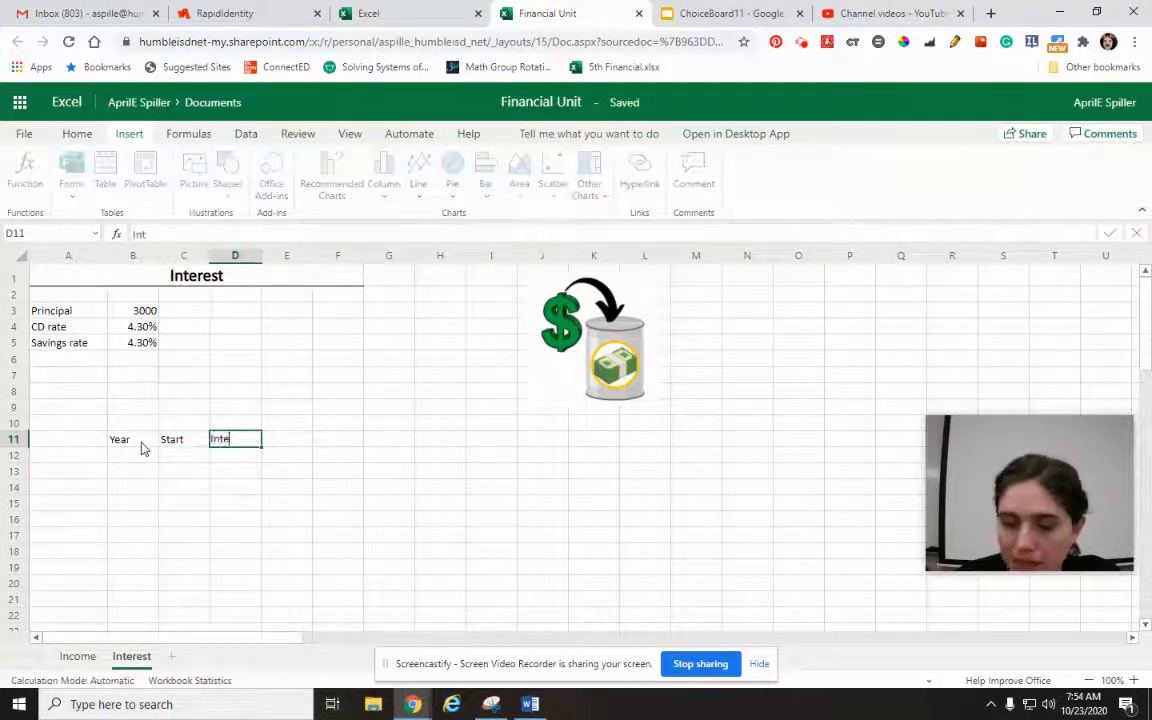
key(Tab)
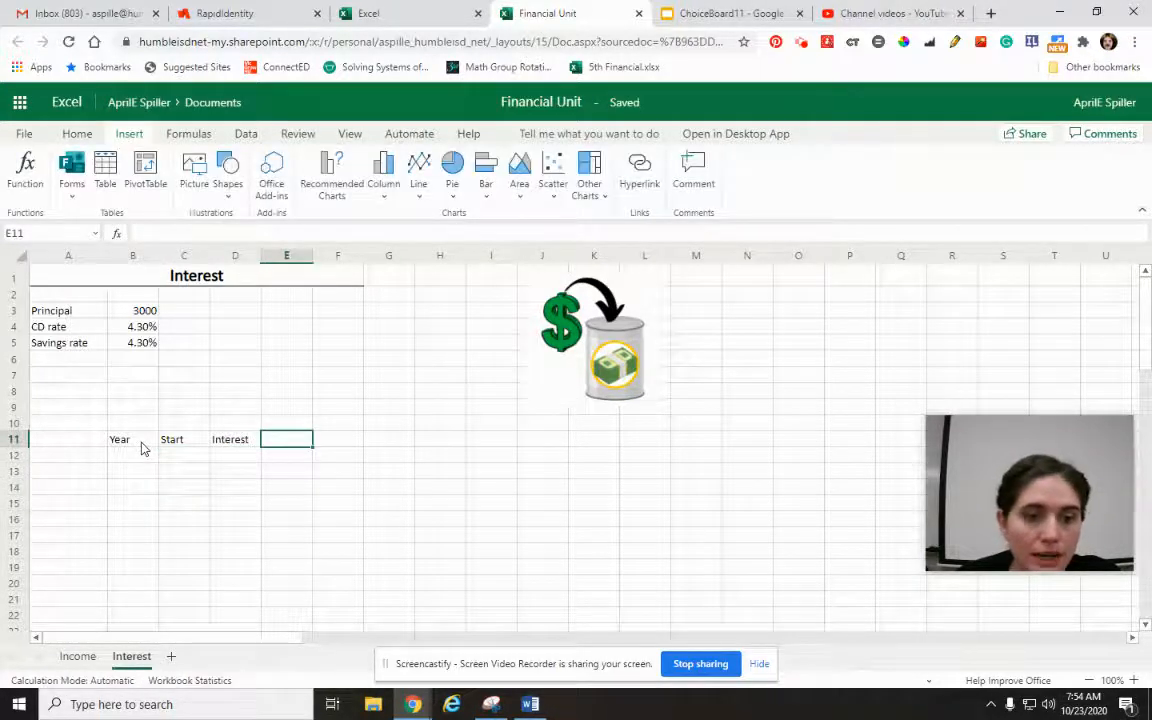
text(End)
key(Return)
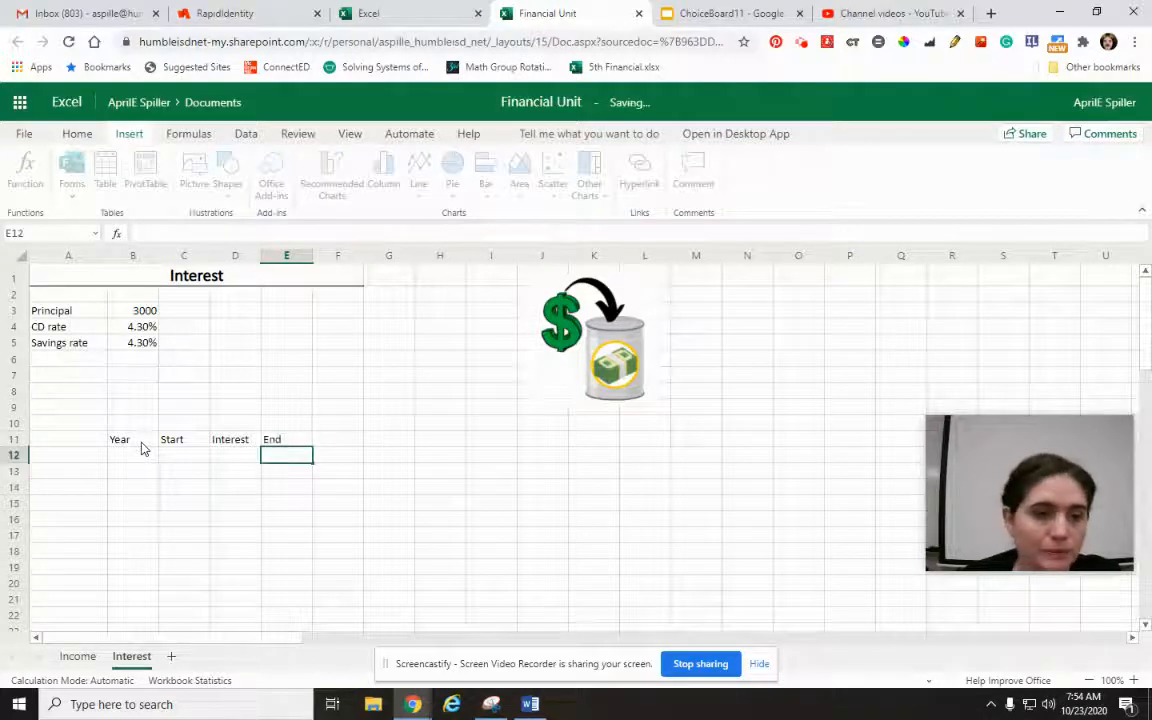
- Merge and center cells B10 to E10 above the headings and enter the title "Simple Interest"
drag(134, 424, 267, 421)
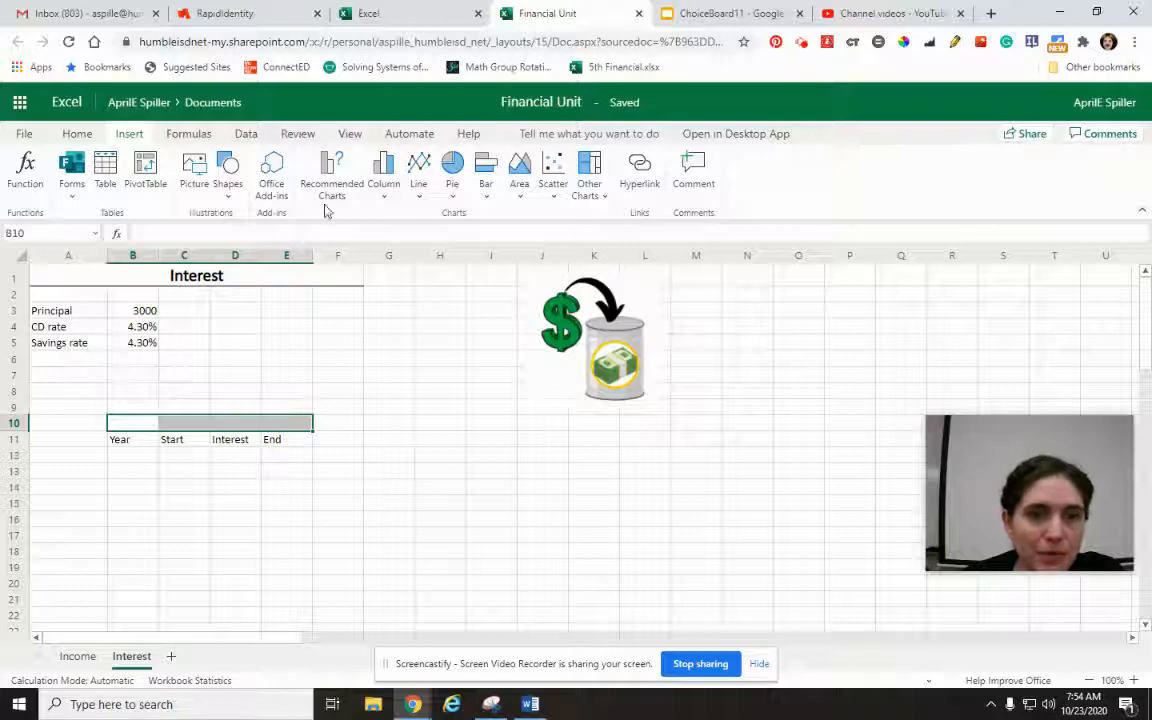
click(77, 131)
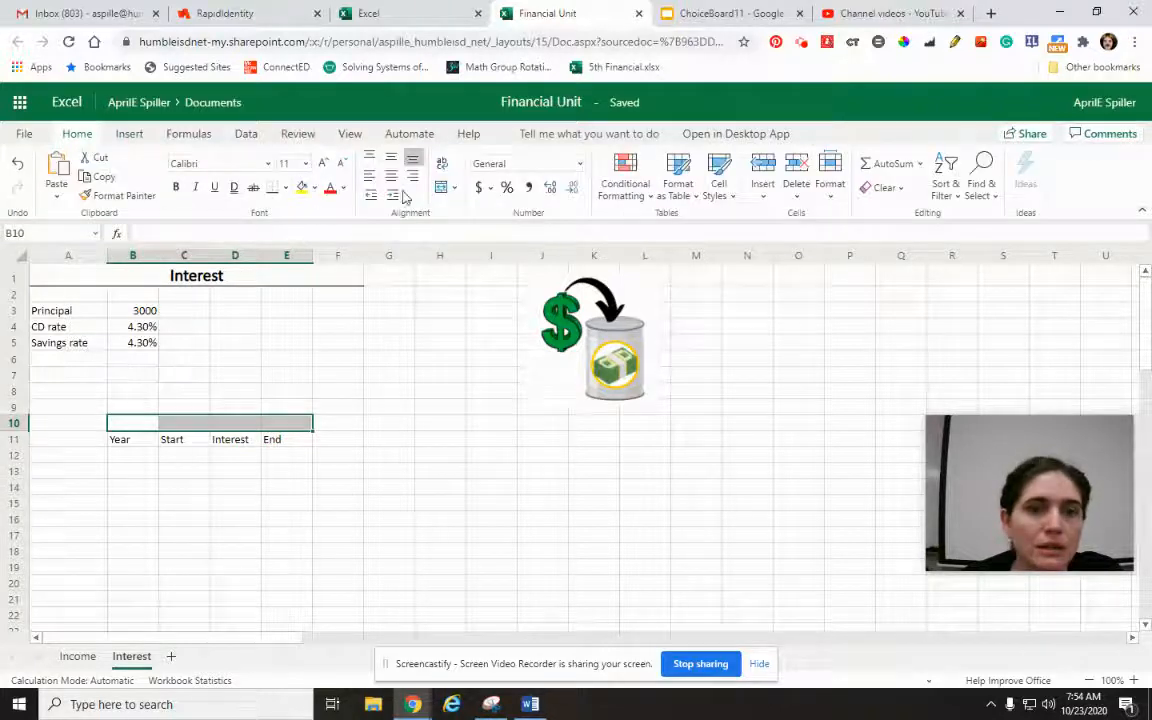
click(441, 187)
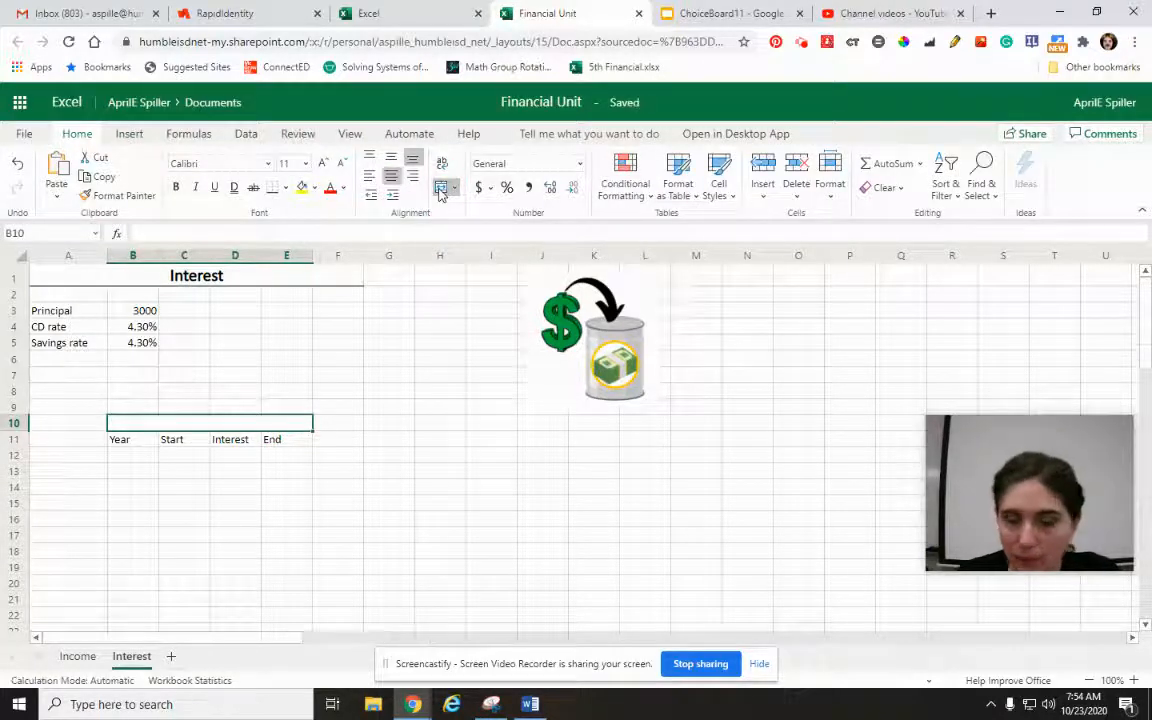
text(Simple)
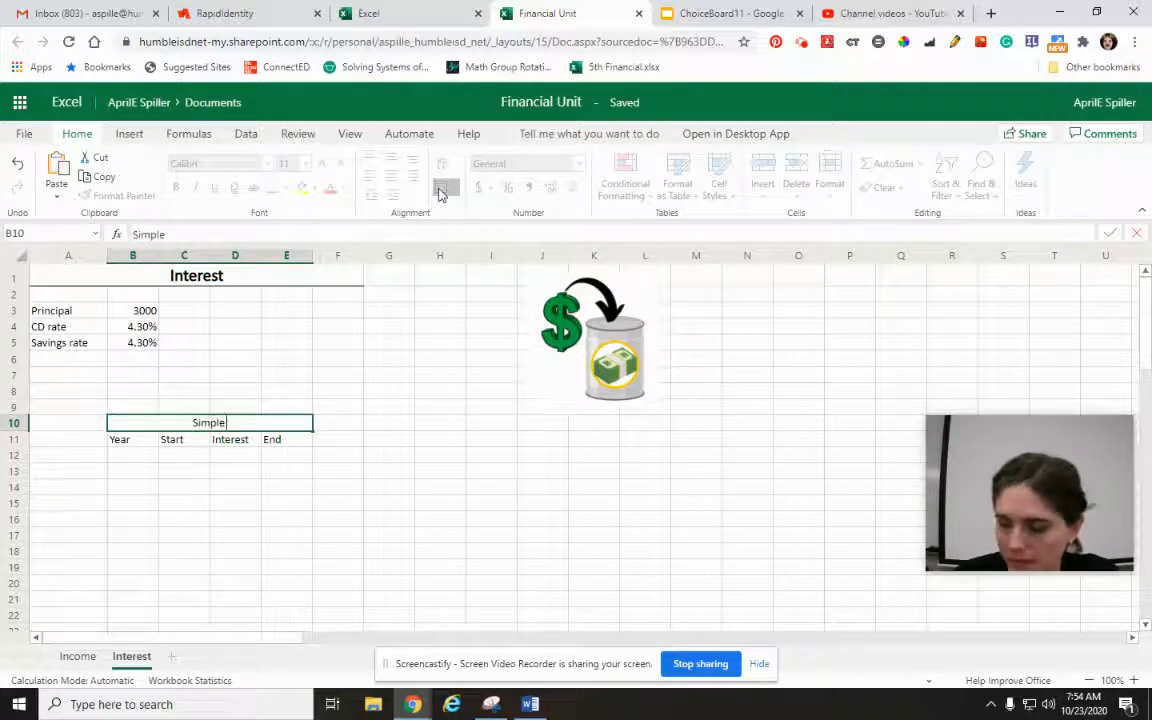
text( Interest)
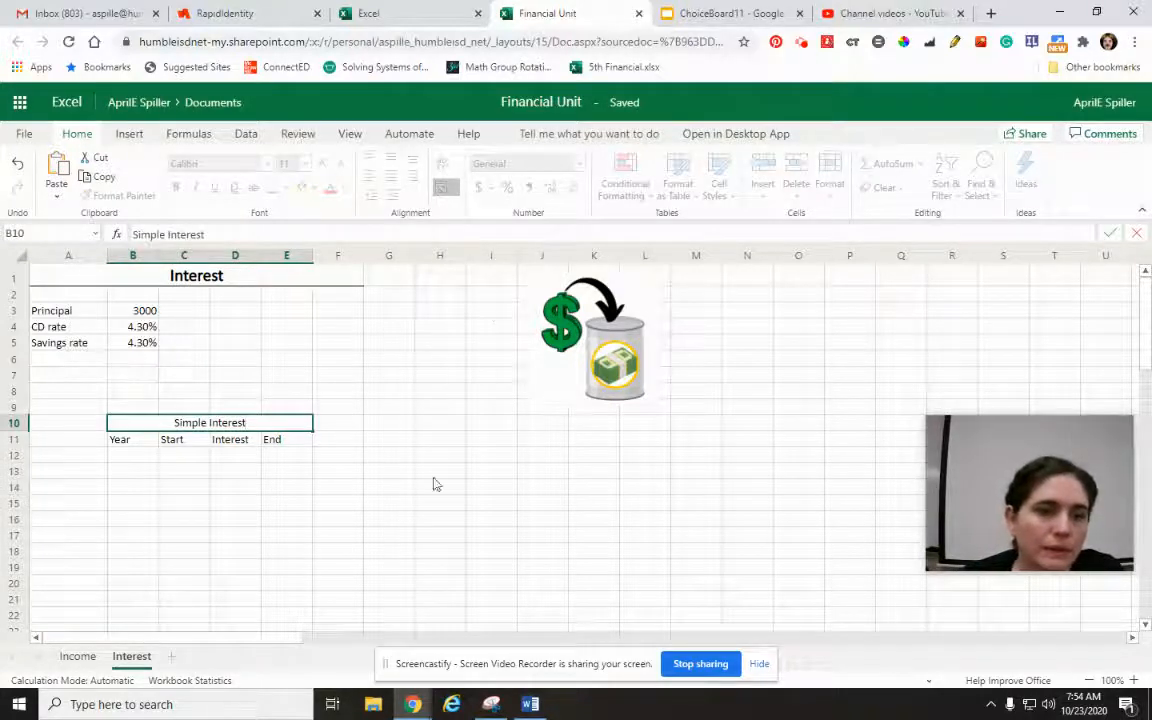
click(430, 508)
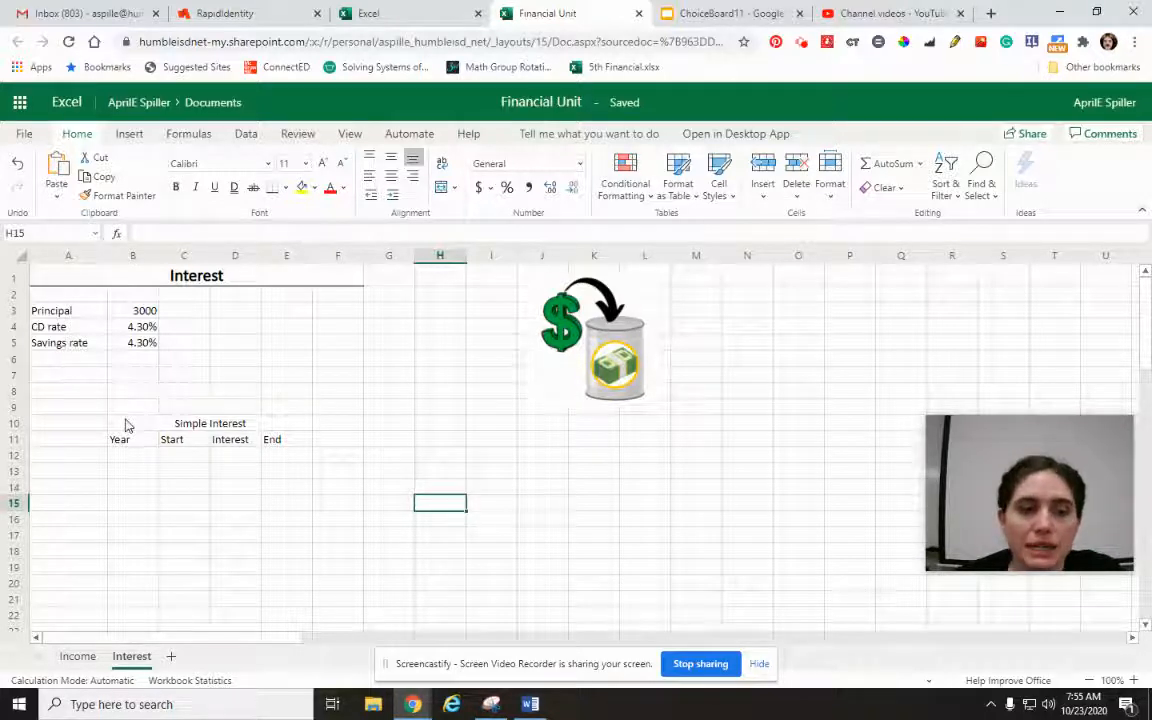
- Copy the Simple Interest title and its column headings to a second table starting at H10
drag(125, 425, 193, 437)
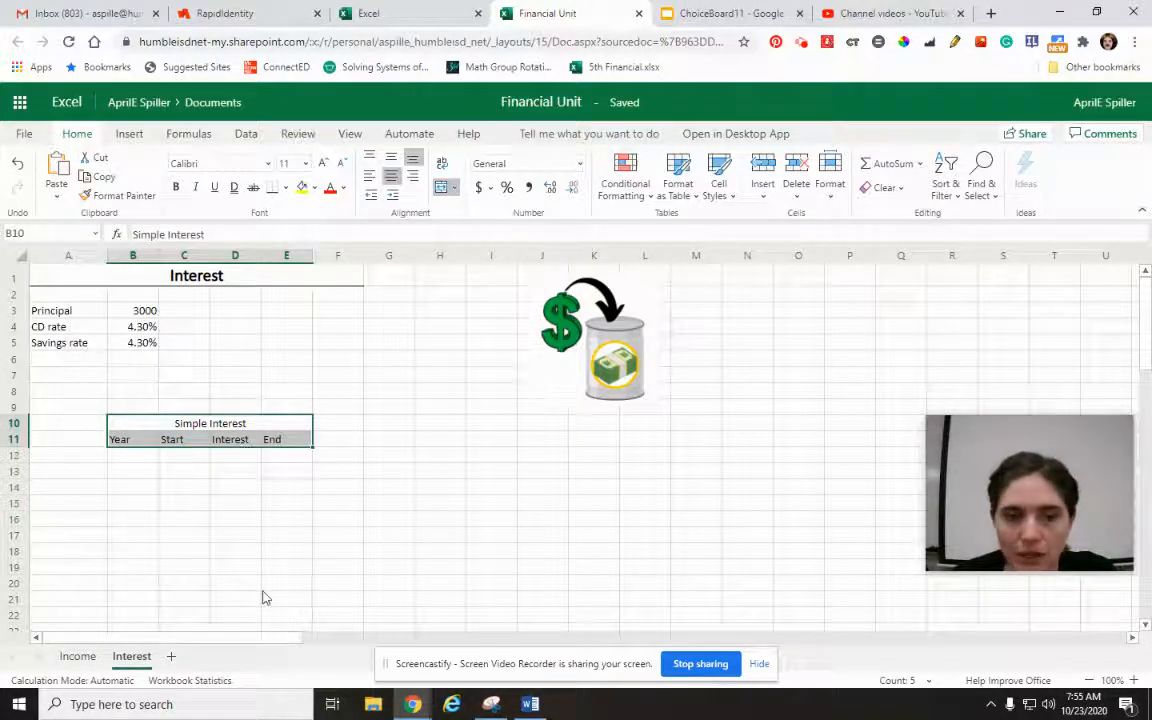
key(ctrl+c)
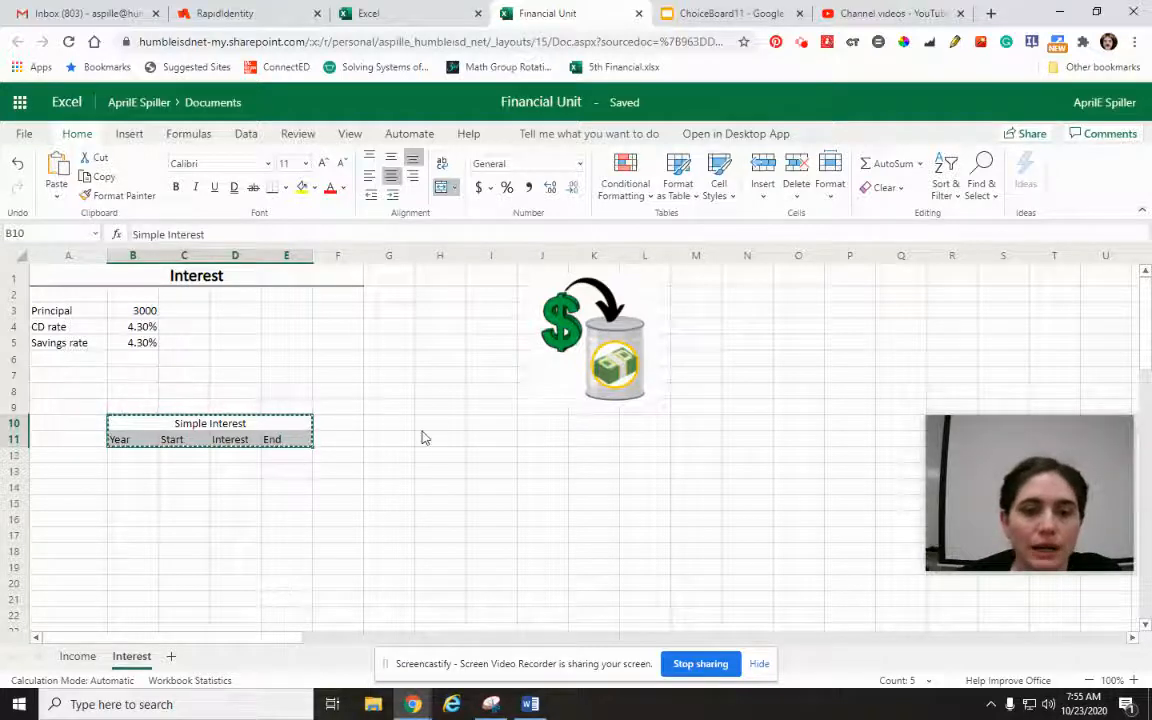
click(431, 428)
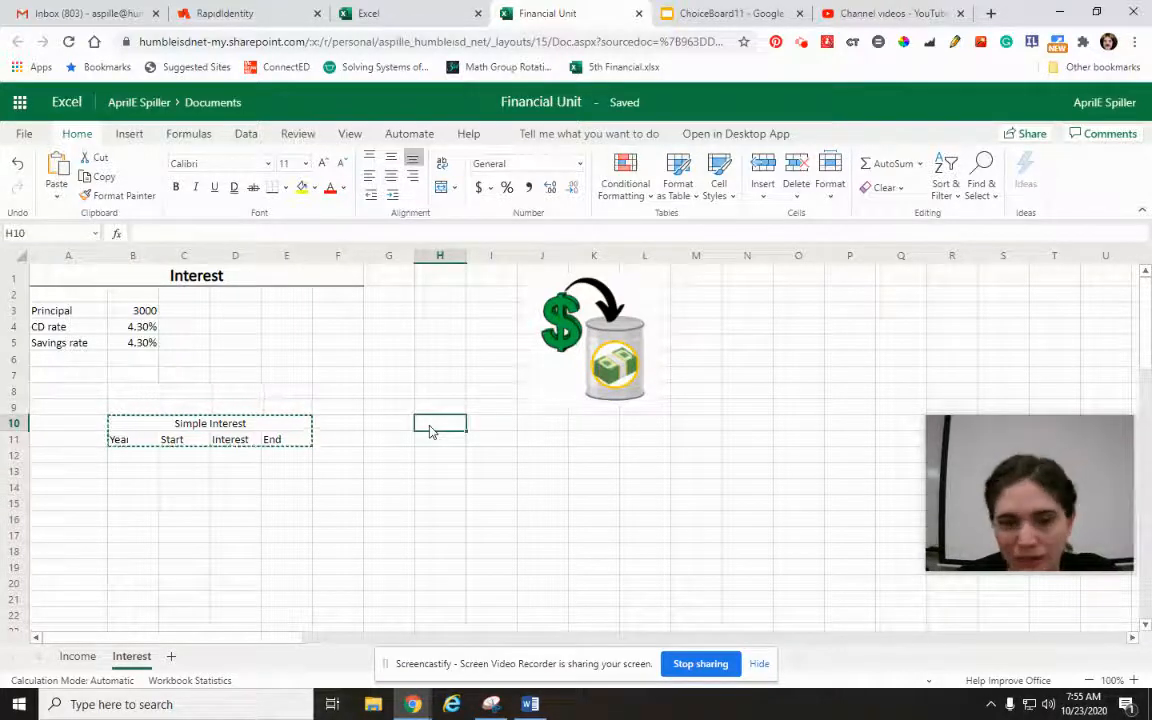
key(ctrl+v)
click(445, 520)
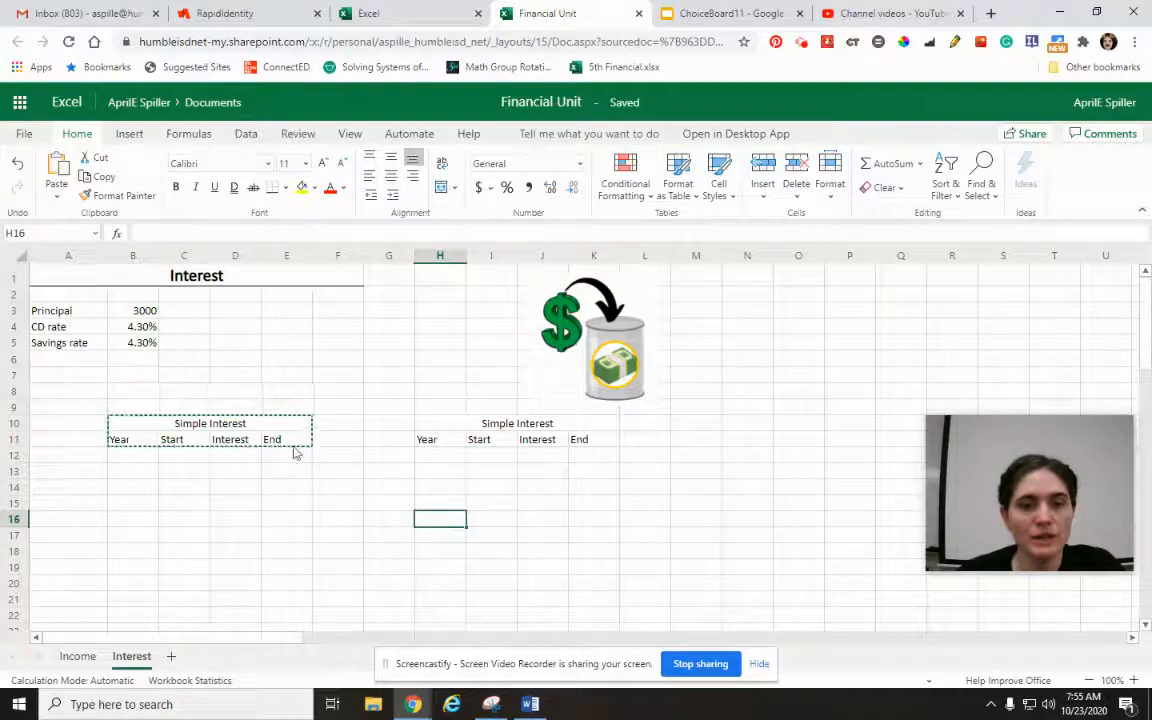
- Change the copied table's title in H10 to "Compound Interest"
click(488, 424)
click(226, 424)
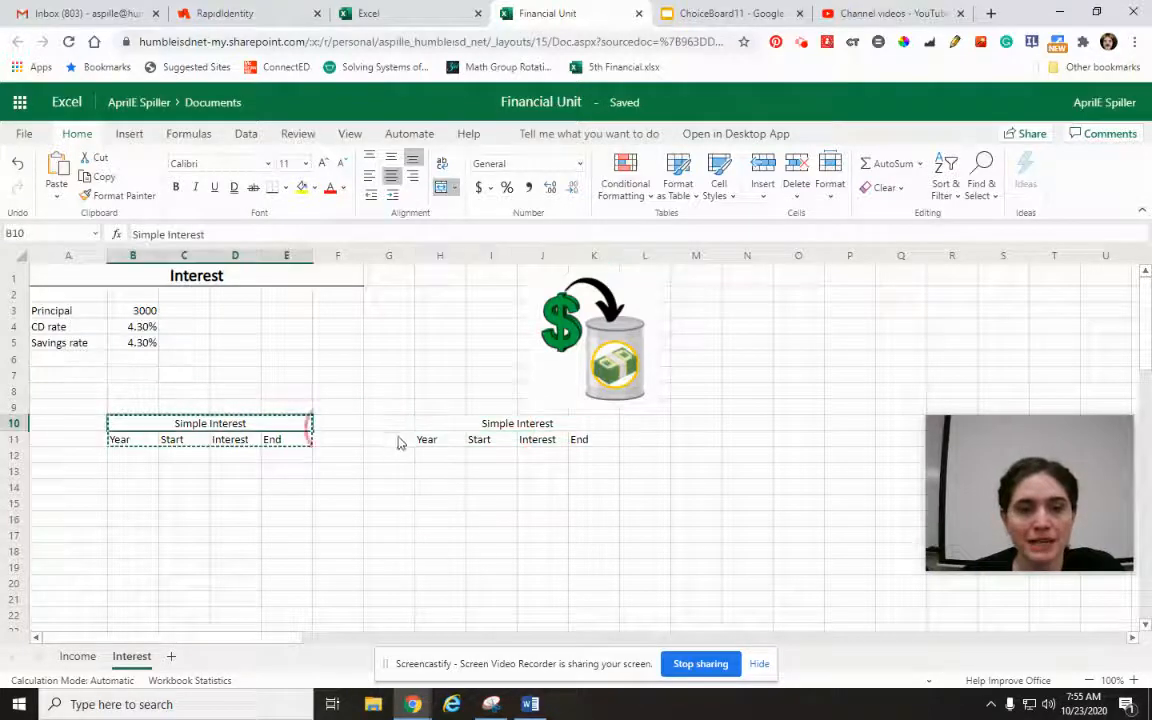
click(472, 485)
click(506, 426)
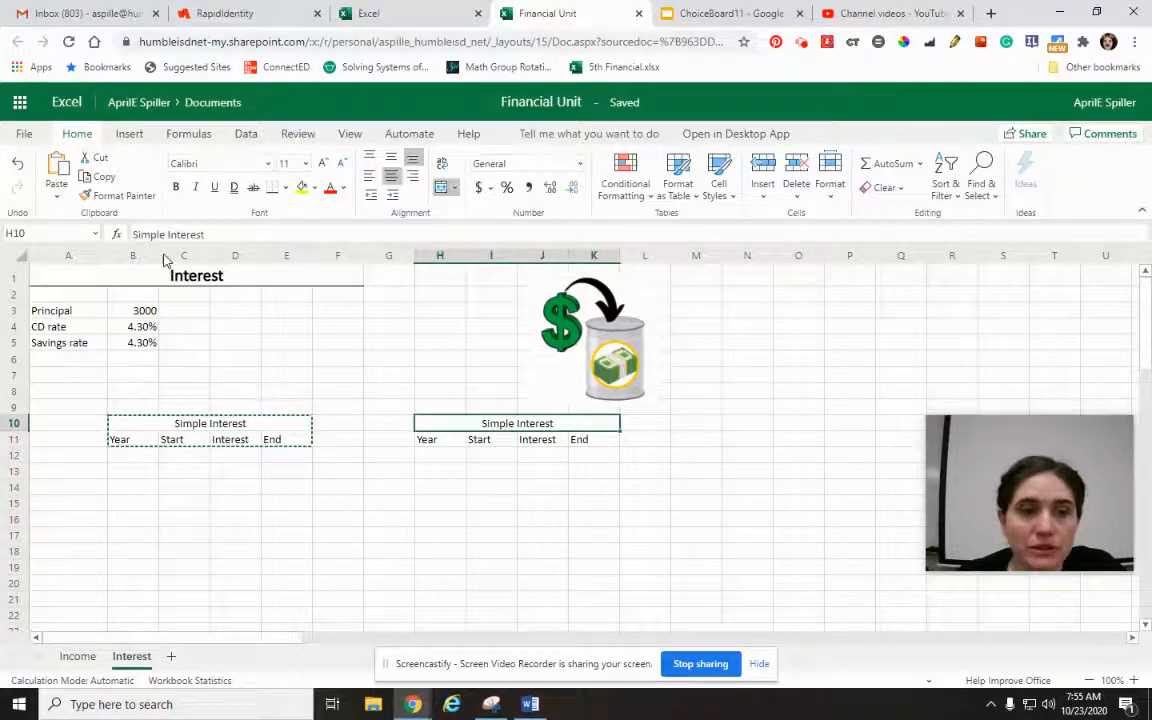
drag(166, 234, 219, 224)
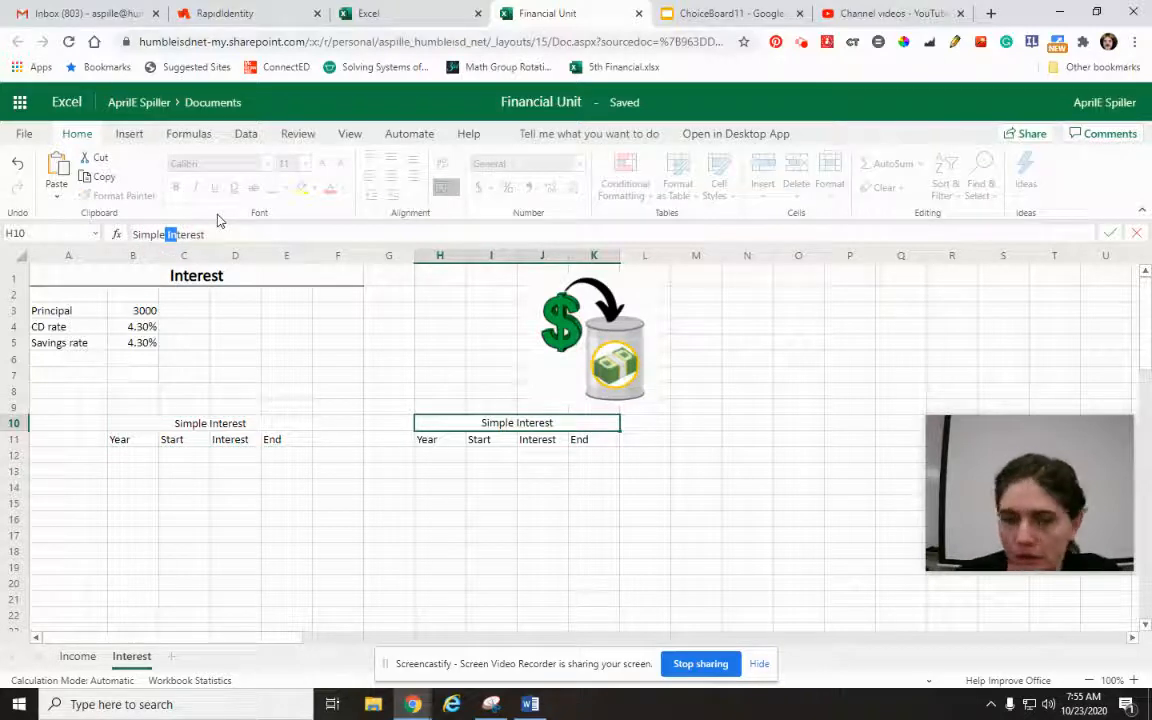
key(BackSpace)
key(BackSpace)
key(BackSpace)
key(BackSpace)
key(BackSpace)
key(BackSpace)
key(BackSpace)
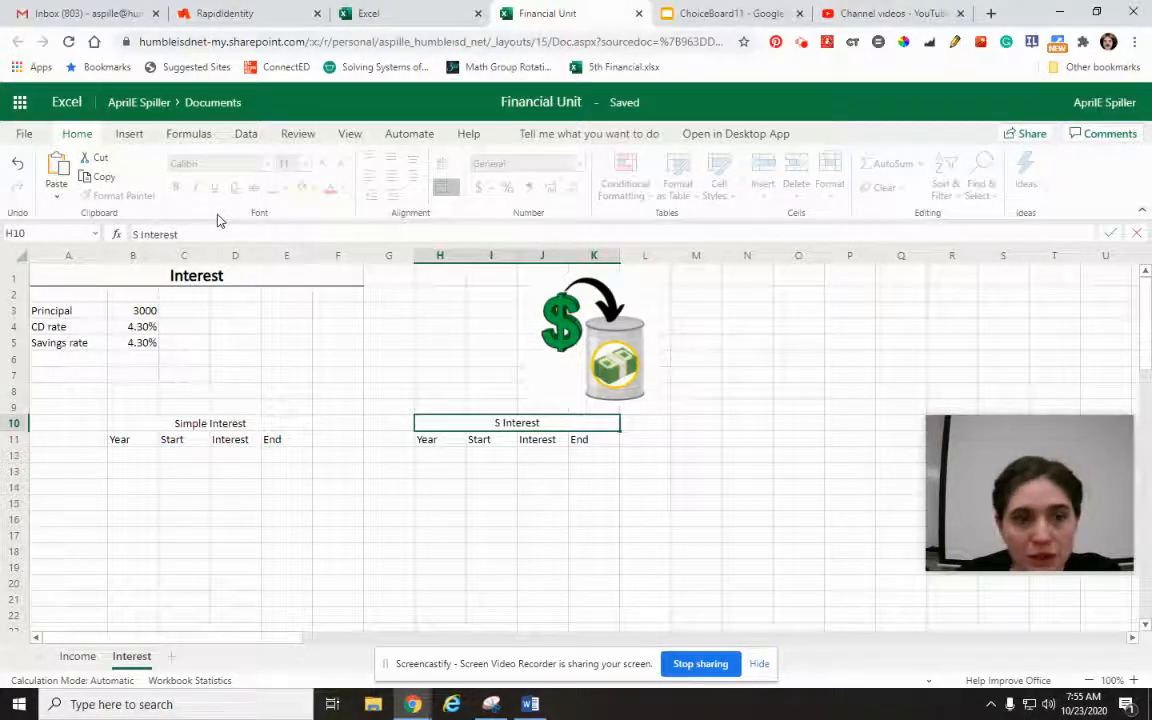
text(Compound)
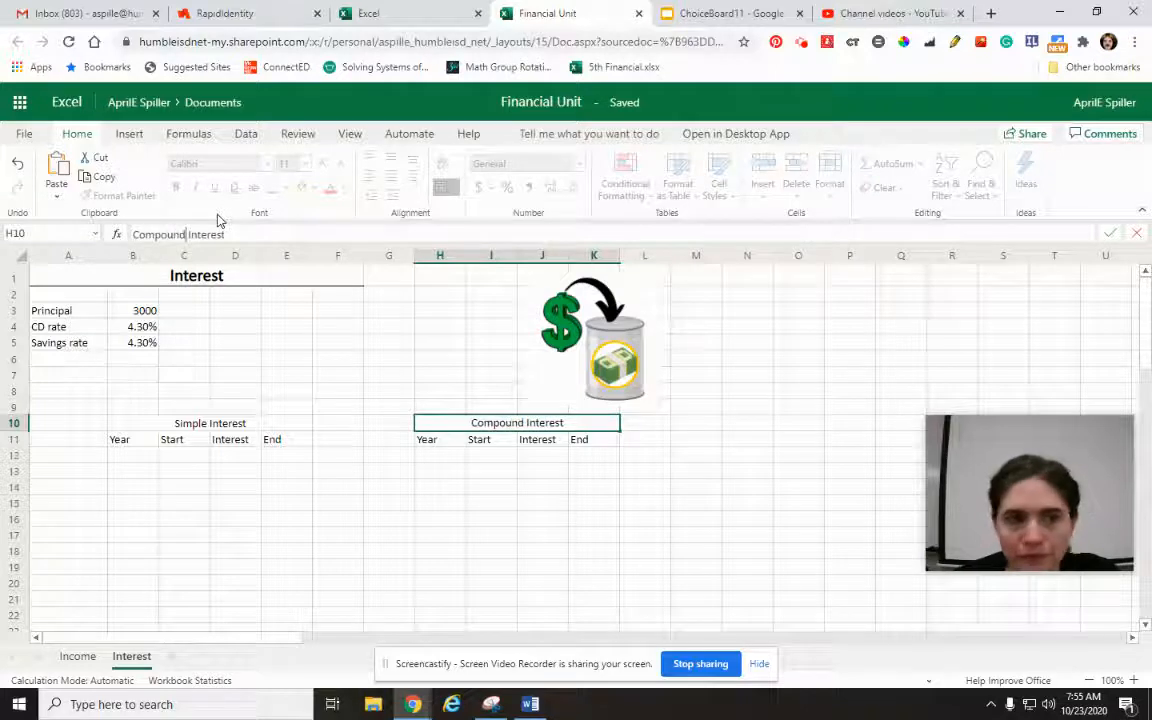
click(347, 507)
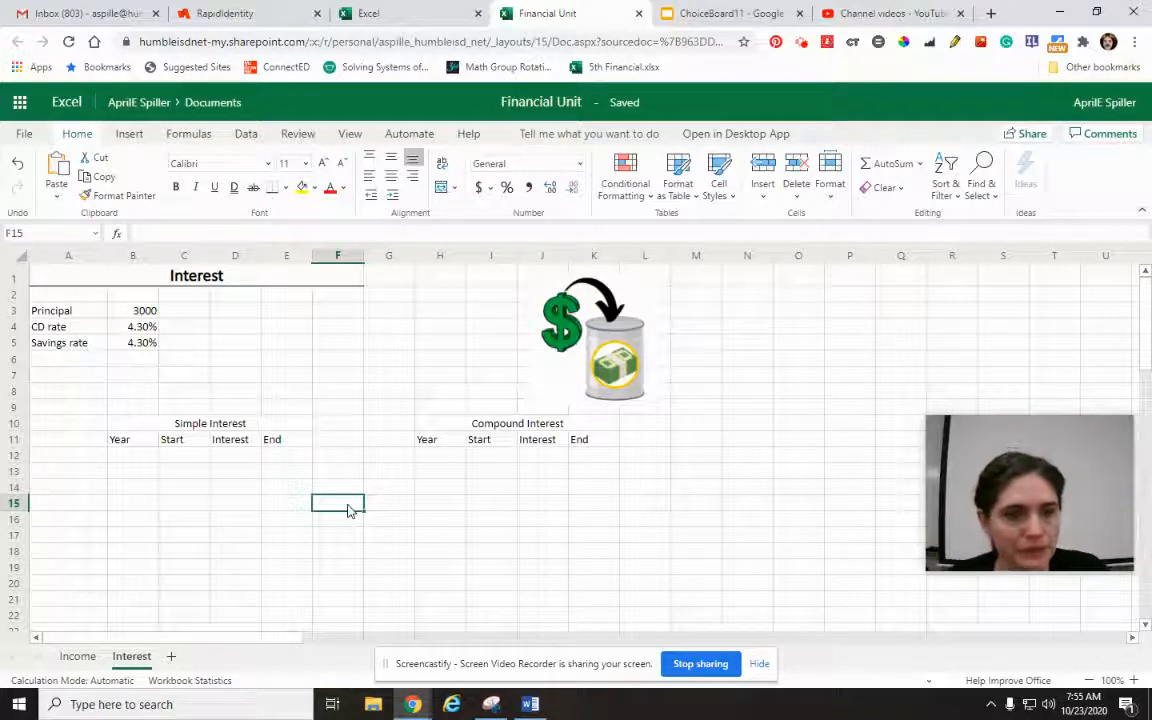
- Make the Simple Interest and Compound Interest table titles bold
click(226, 425)
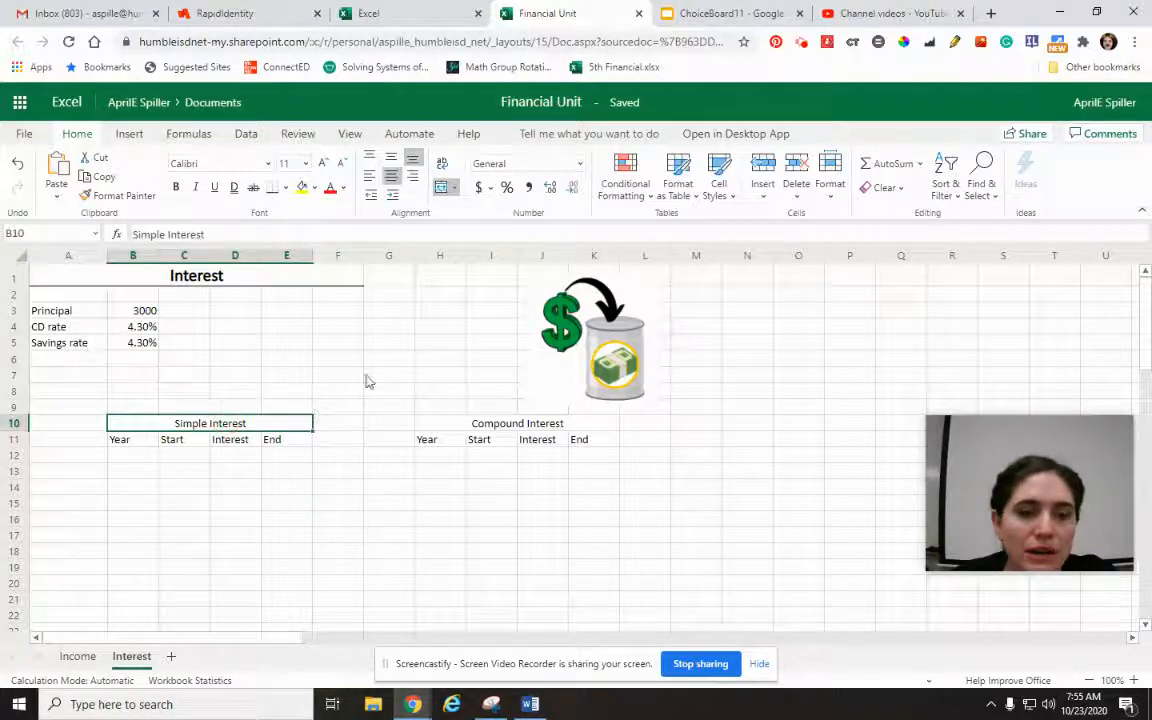
click(176, 187)
click(514, 423)
click(176, 187)
- Make the Year, Start, Interest and End headings of both tables bold
drag(119, 441, 258, 439)
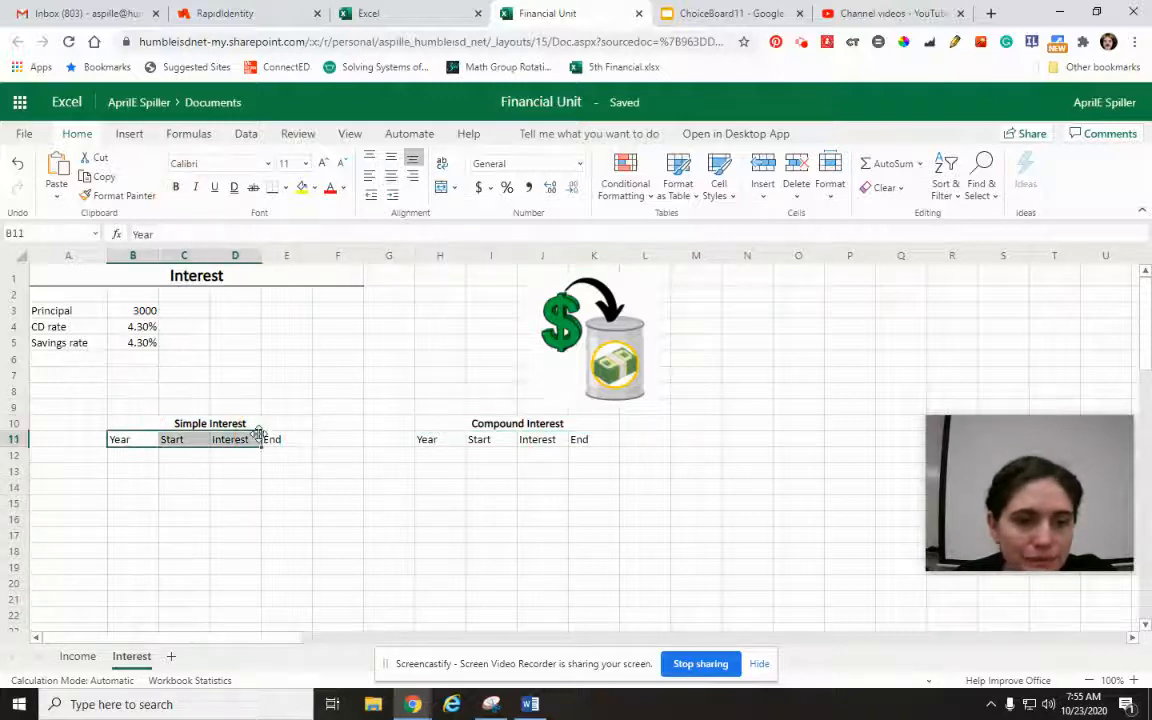
drag(119, 441, 290, 440)
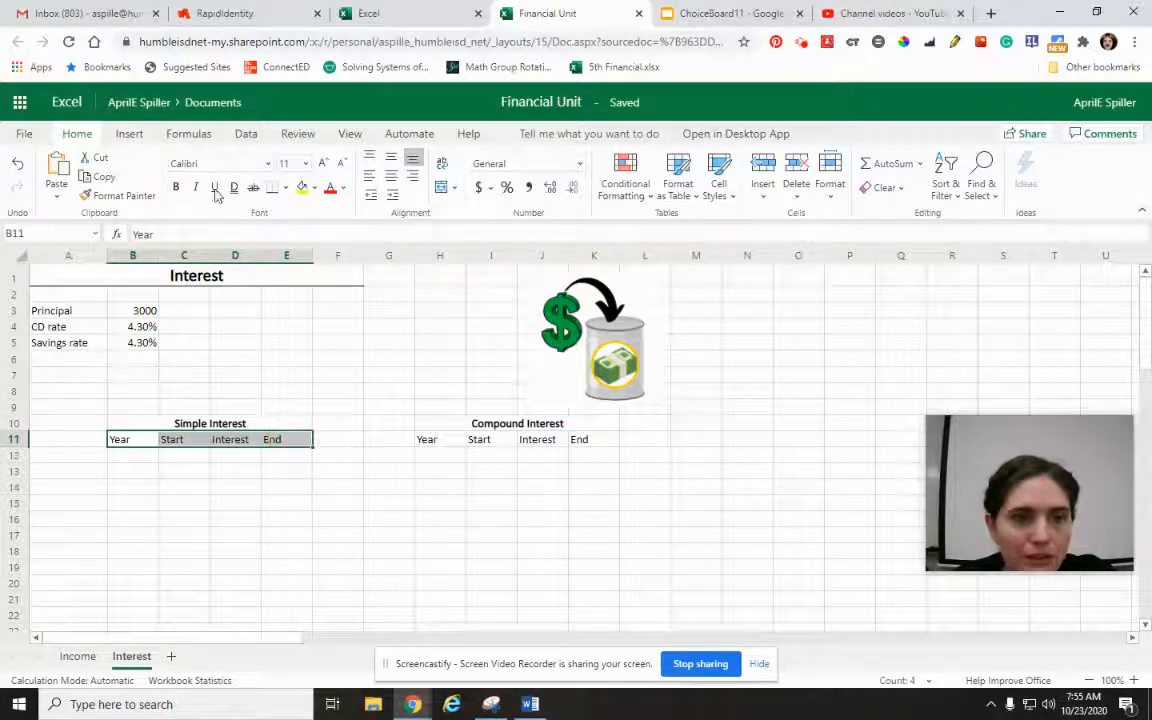
click(176, 187)
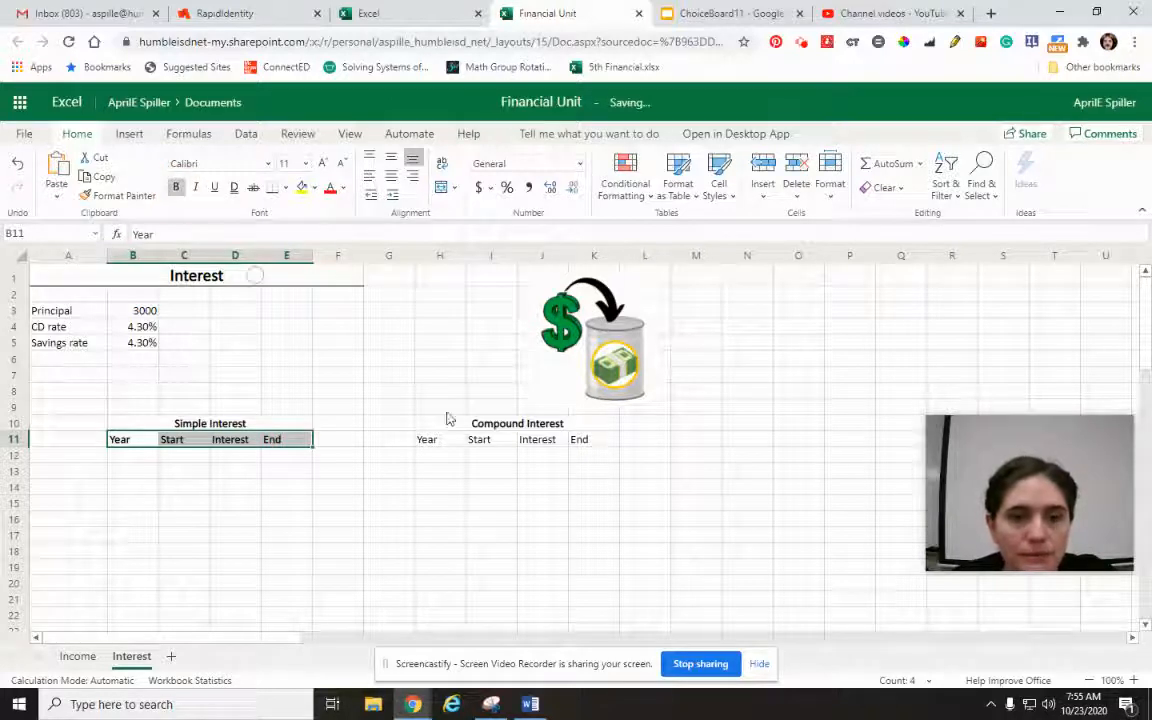
drag(446, 441, 581, 440)
click(176, 187)
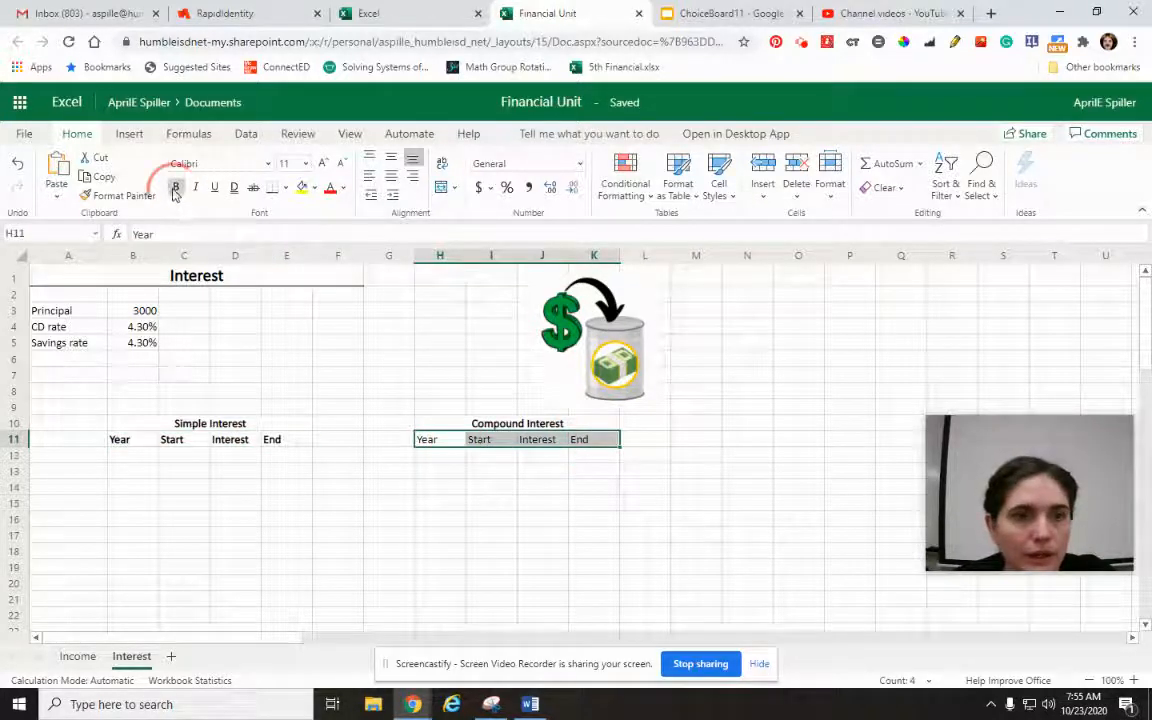
- Enter the years 1 to 7 individually in the Simple Interest table's Year column, B12:B18
click(145, 456)
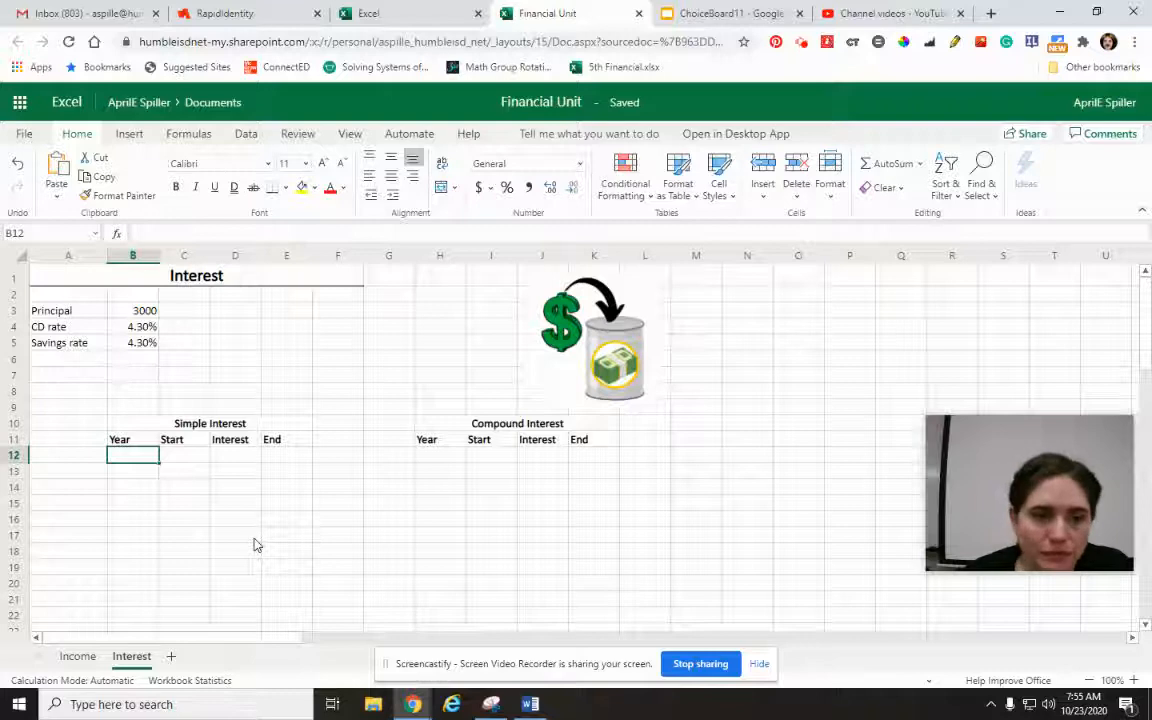
text(1)
key(Return)
text(3)
key(BackSpace)
text(2 3 4 5 6 )
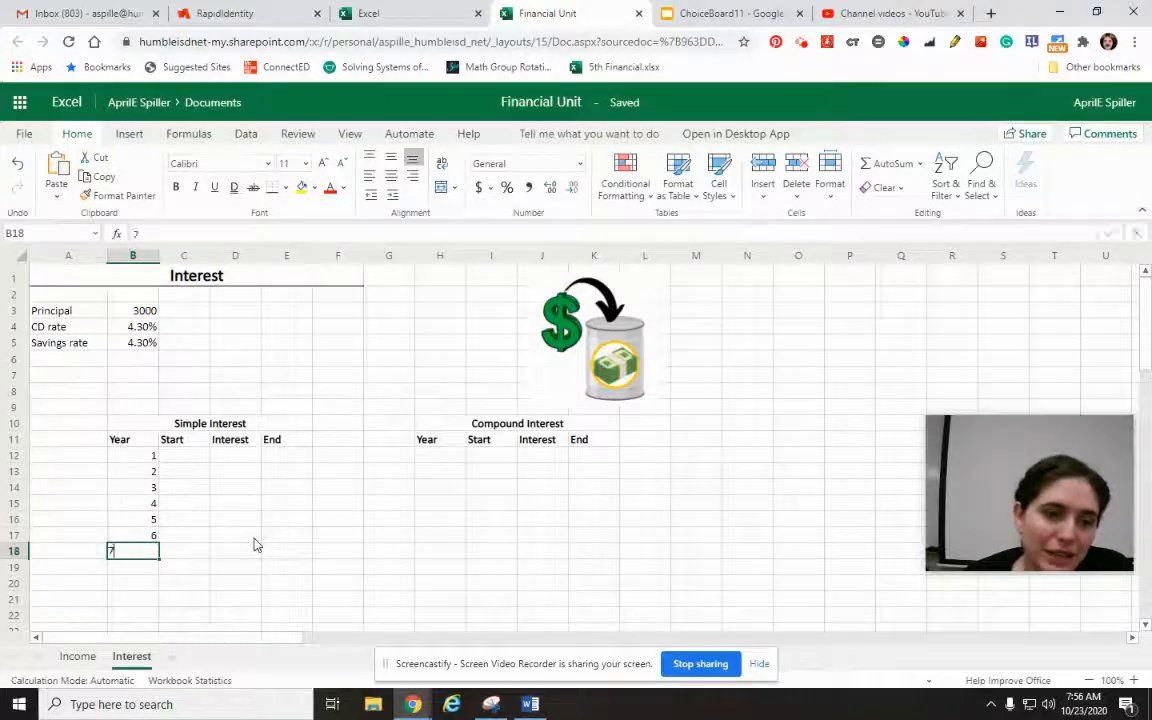
text(7)
key(Return)
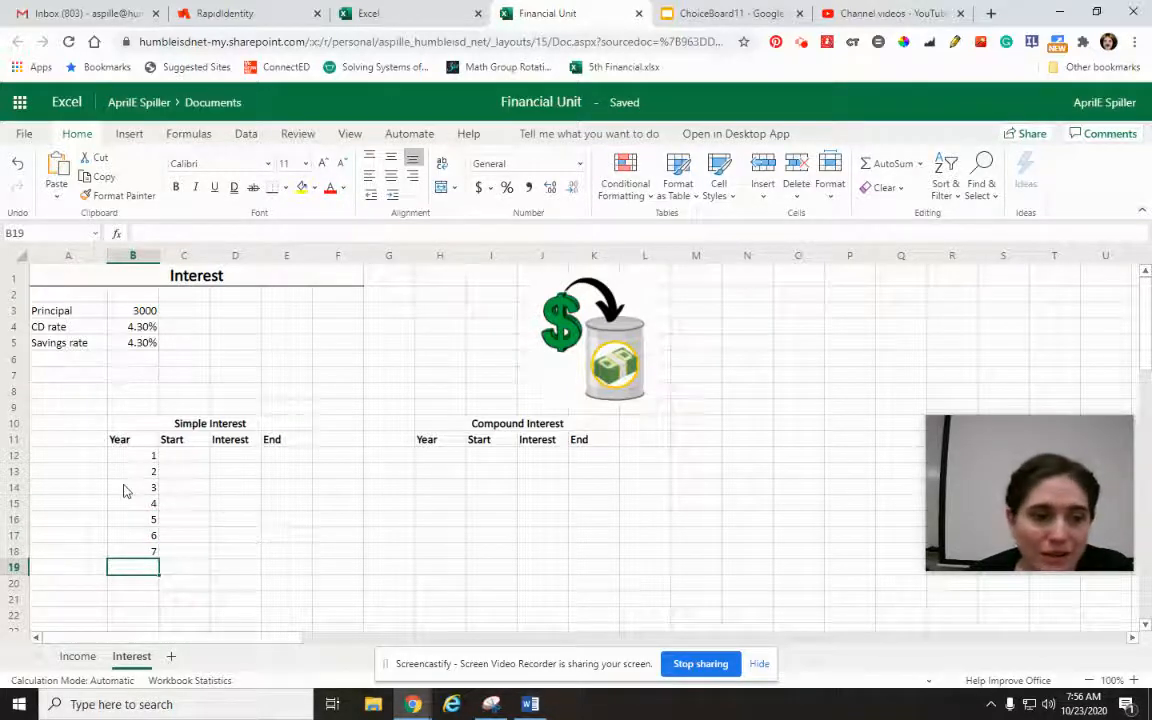
- Clear years 2 to 7 from the Simple Interest table's Year column, keeping only year 1
drag(123, 489, 131, 552)
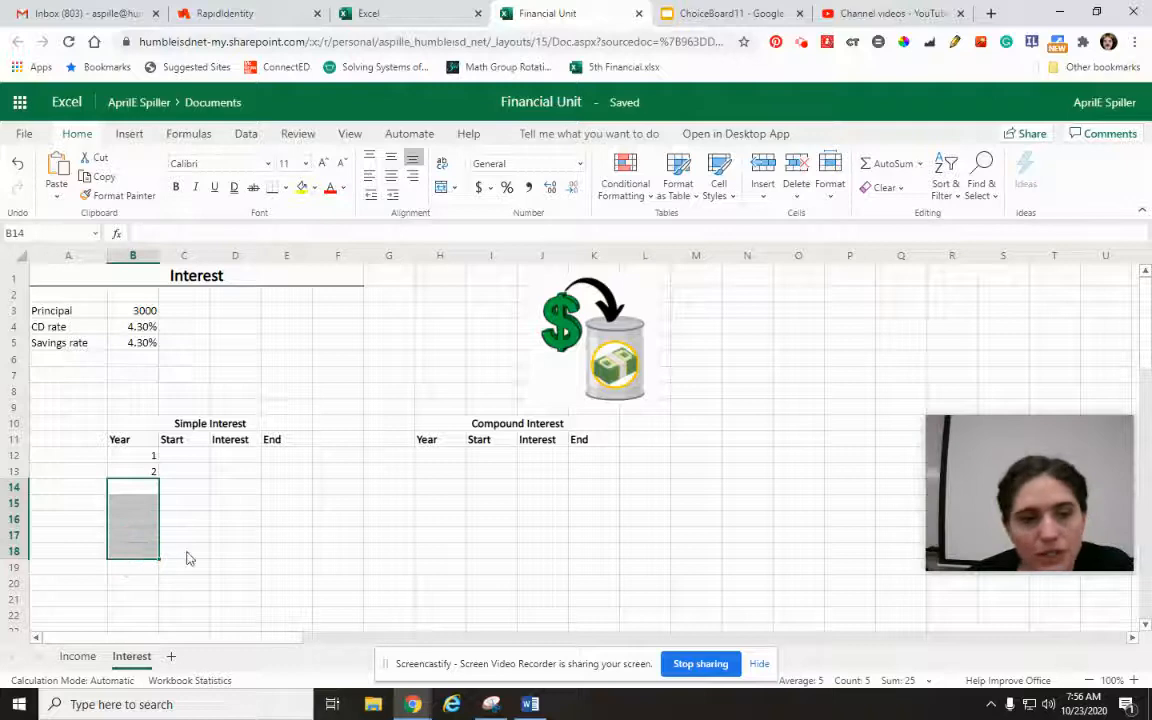
click(164, 553)
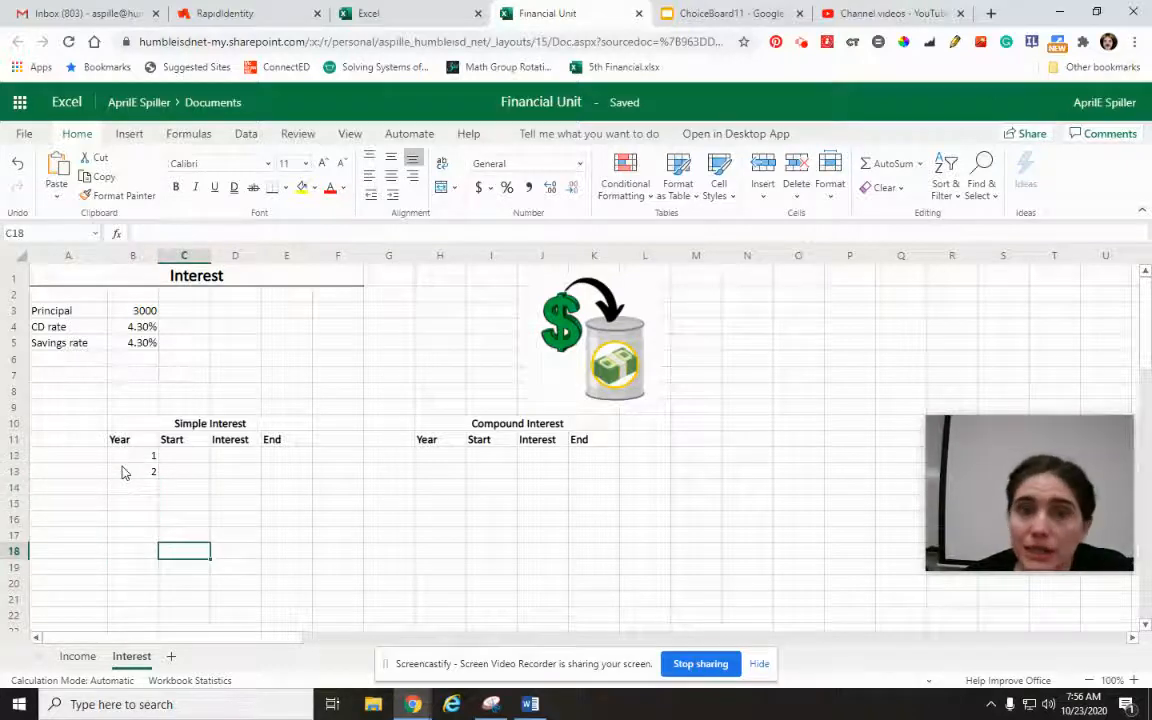
click(124, 472)
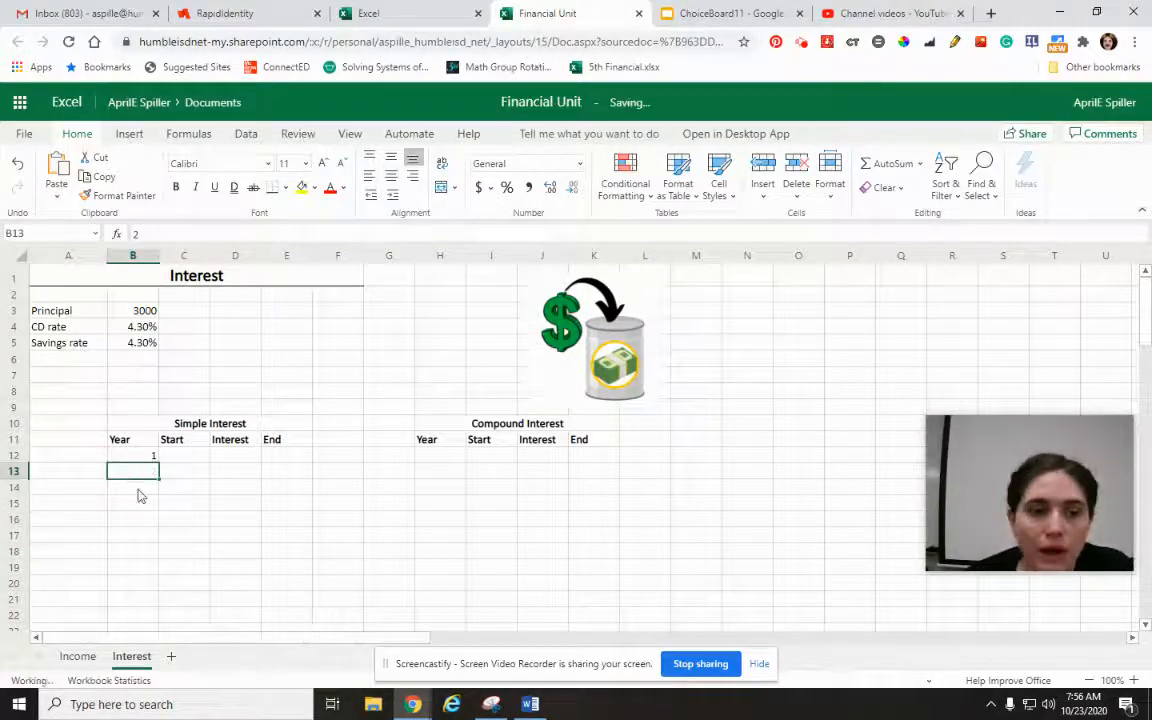
click(163, 522)
- Try to fill the year series from the single value 1 in B12 down to B22, and clear the column
click(118, 458)
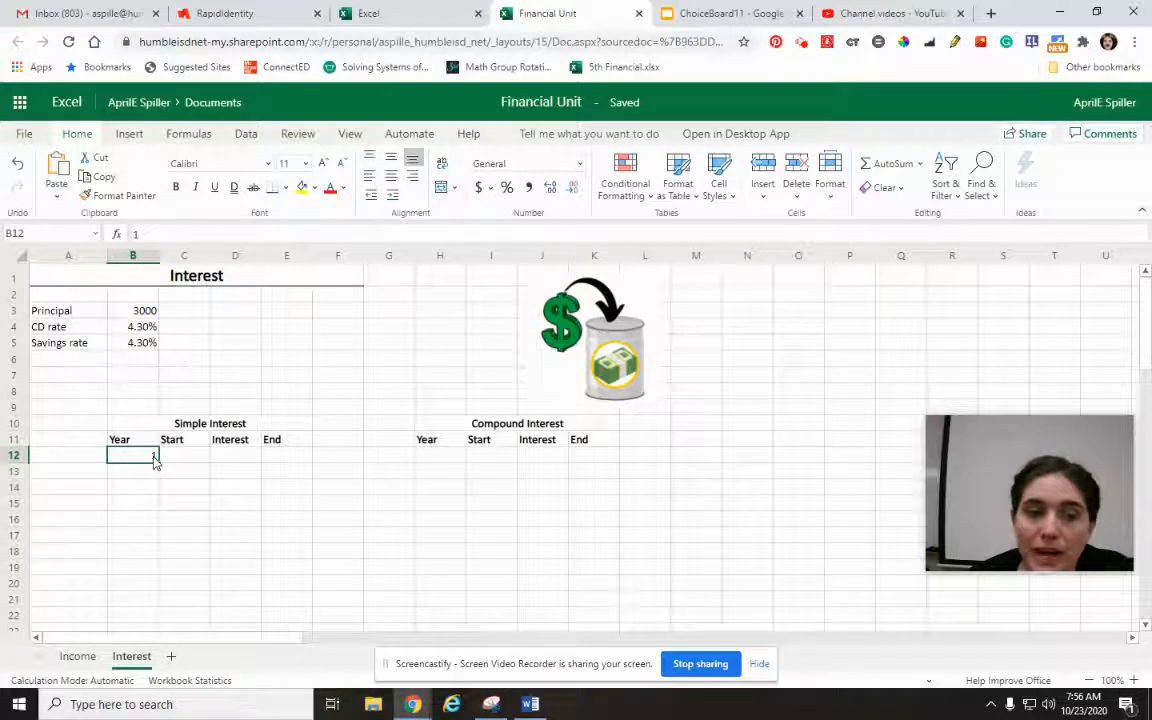
drag(159, 464, 159, 614)
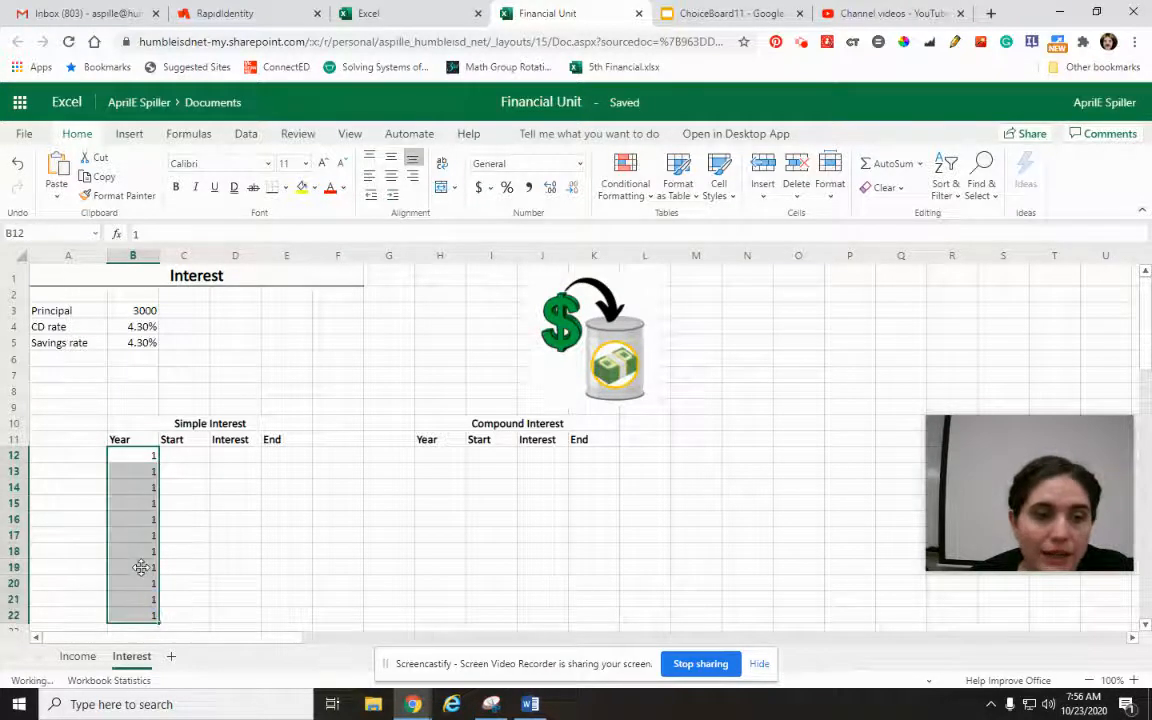
key(Delete)
click(133, 456)
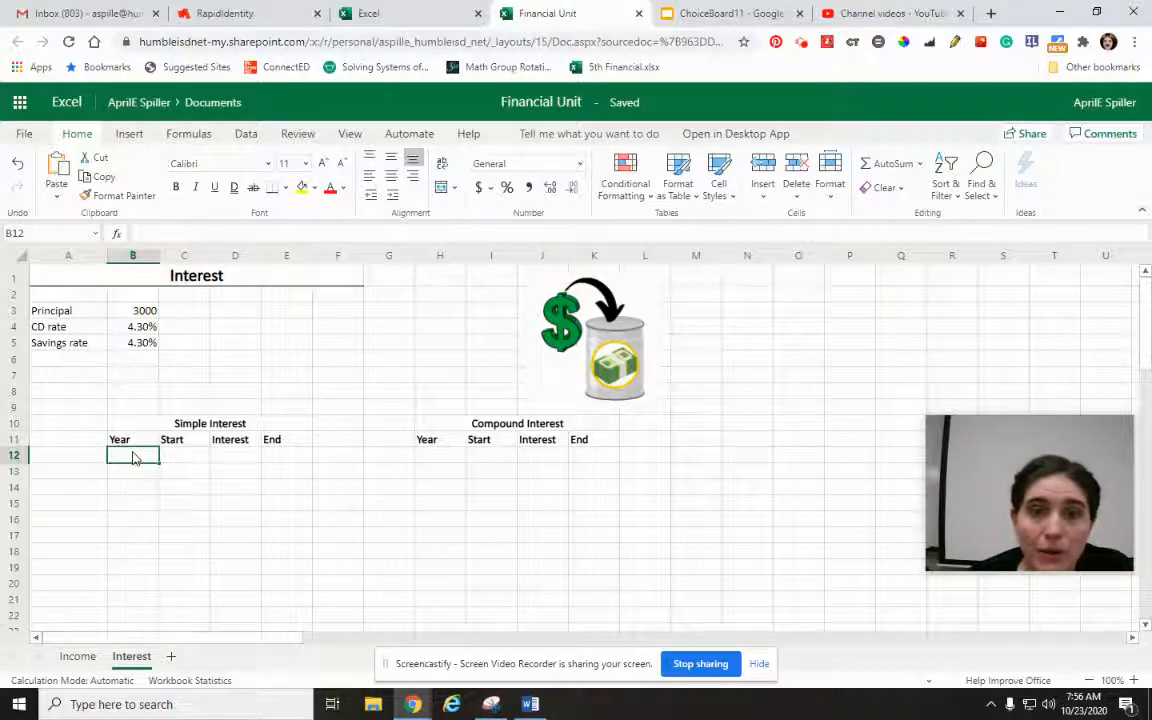
- Enter 1 and 2 in B12:B13 and autofill the Simple Interest Year column to year 10 in B21
text(1)
key(Return)
text(2)
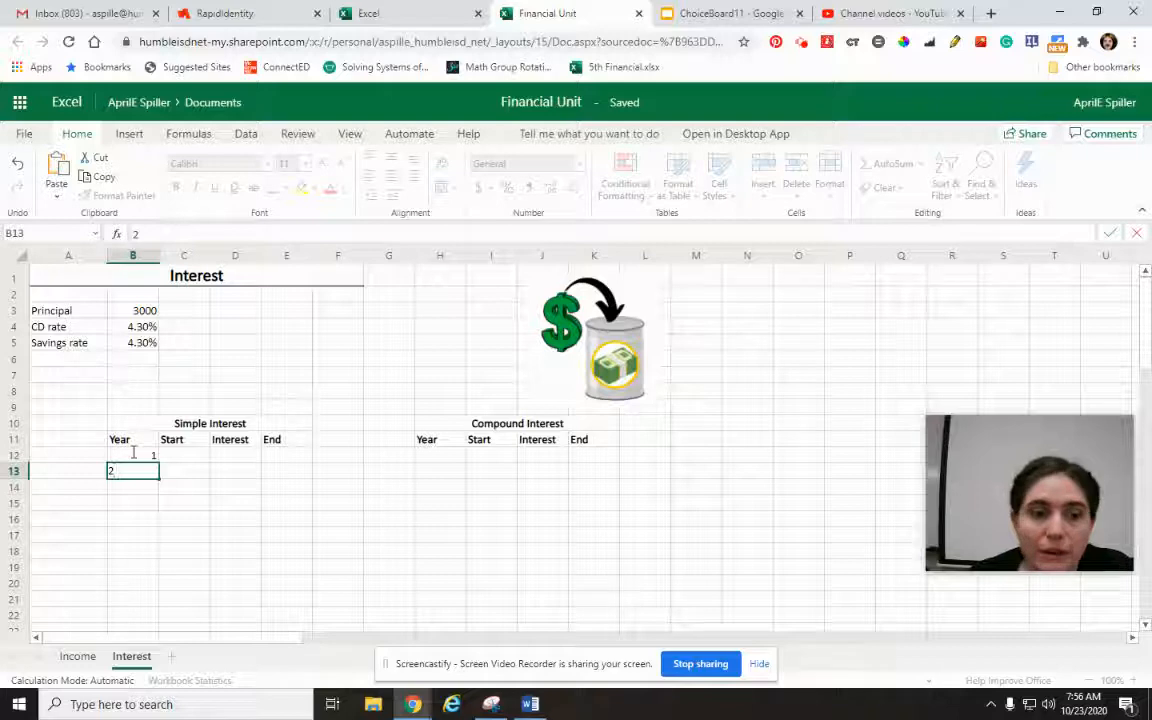
key(Return)
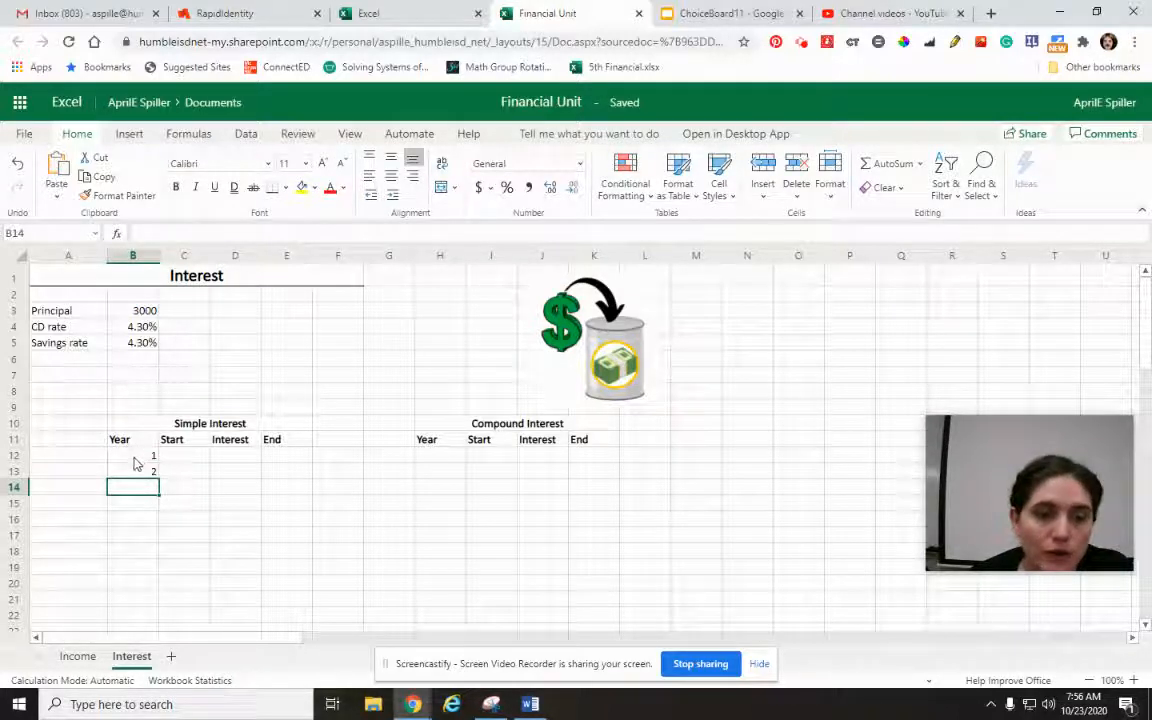
drag(137, 460, 137, 470)
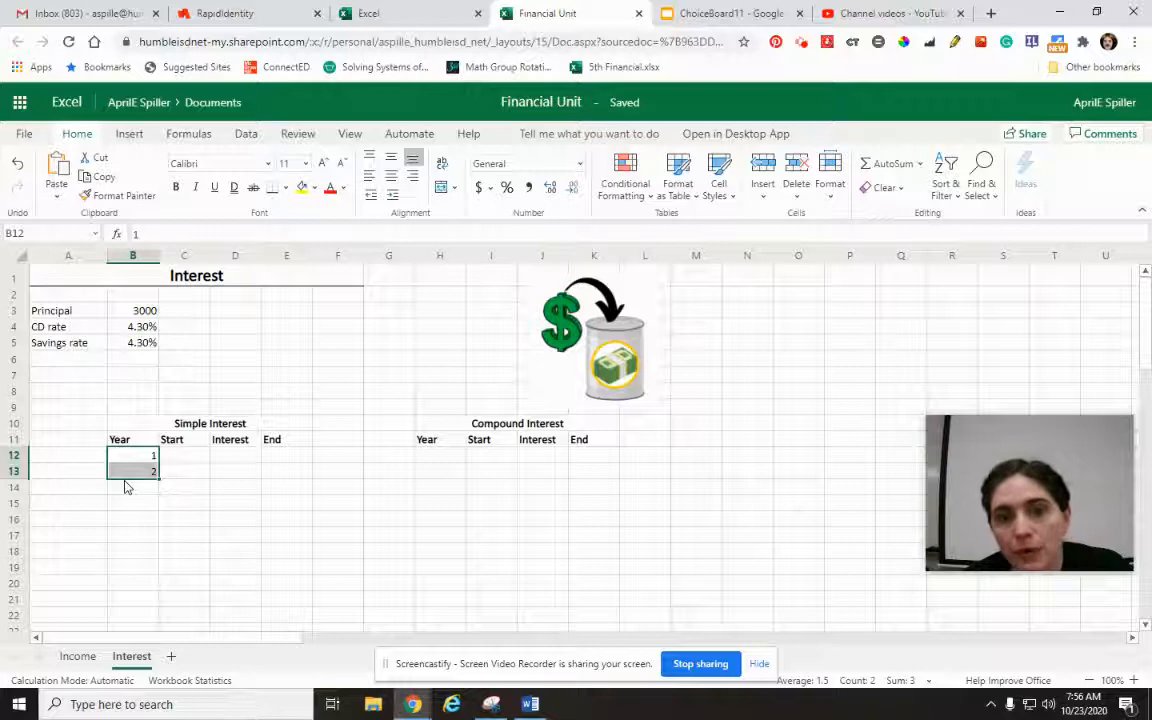
drag(152, 476, 158, 600)
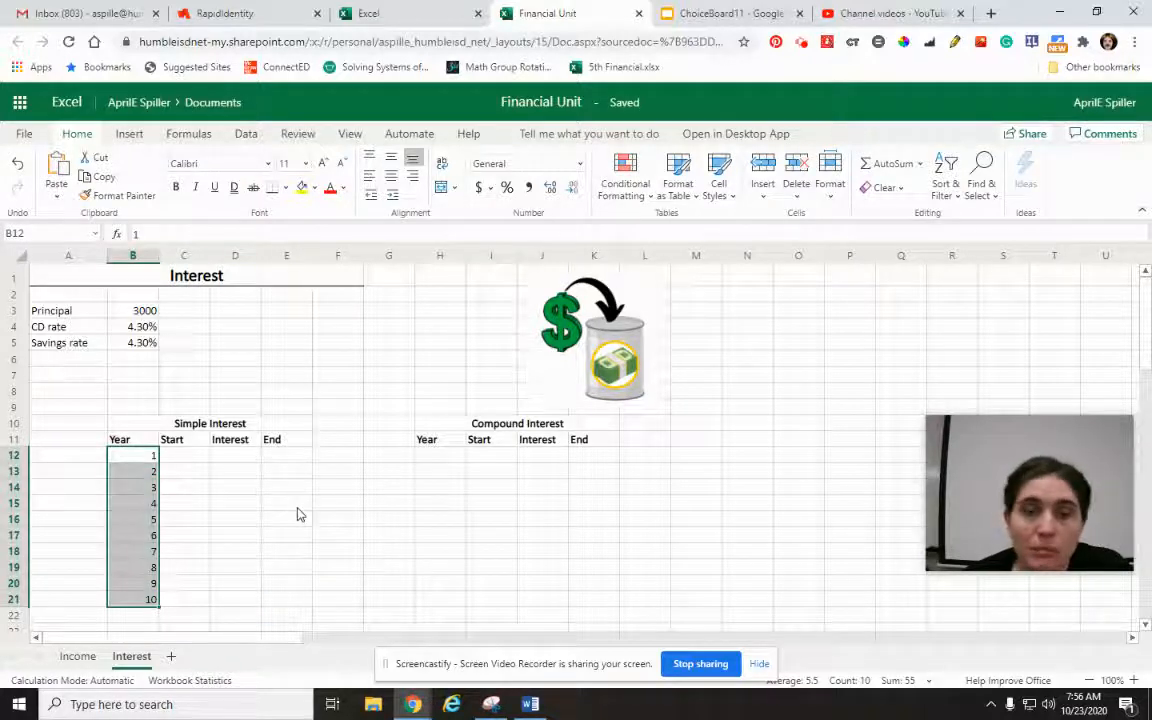
- Enter the sample series 2, 4, 6 in F12:F14 and autofill it down to F18
click(332, 455)
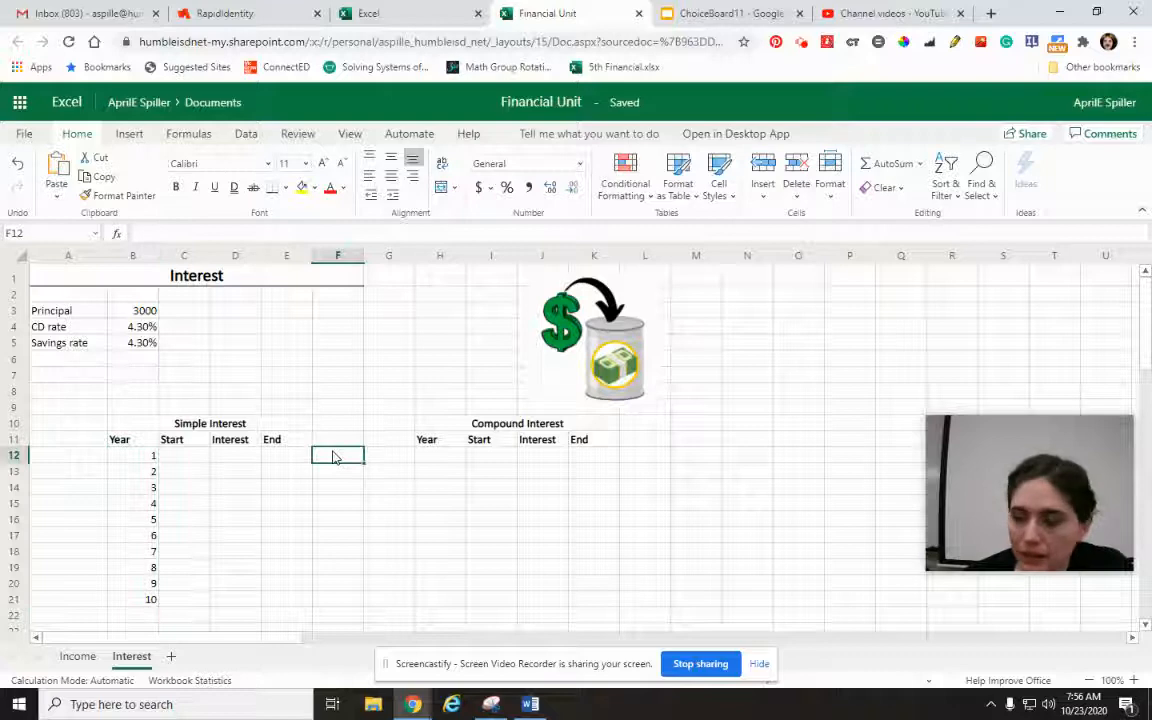
text(2)
key(Return)
text(4)
key(Return)
text(6)
key(Return)
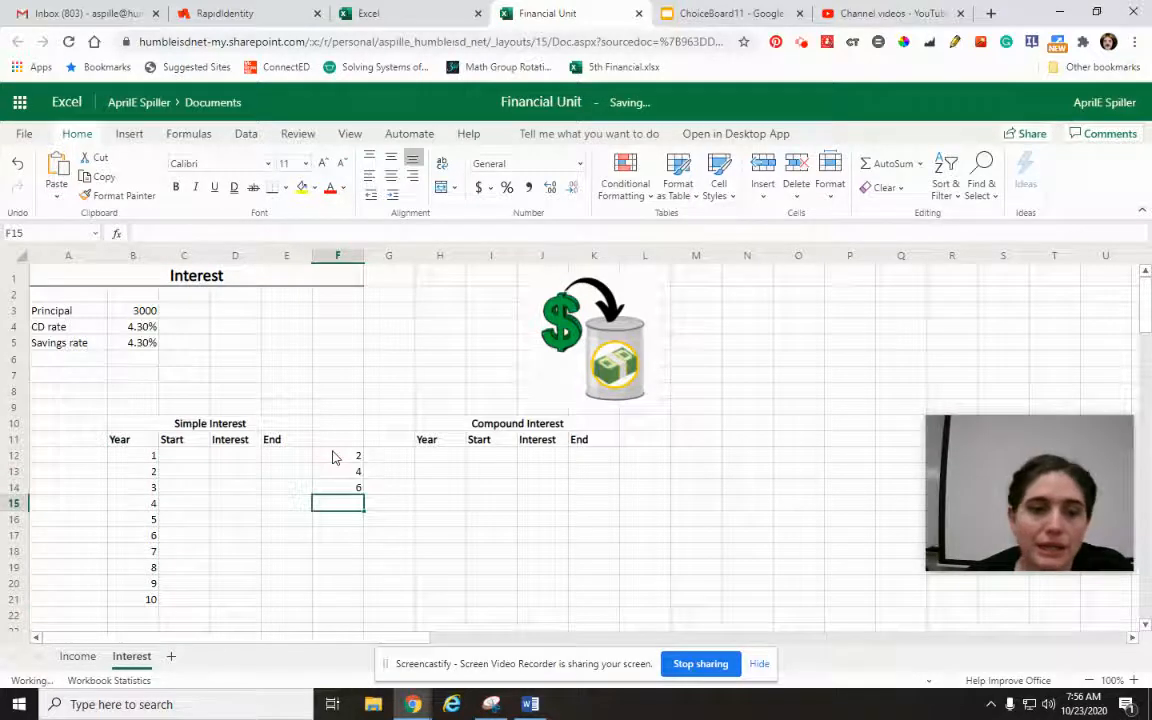
drag(335, 460, 333, 481)
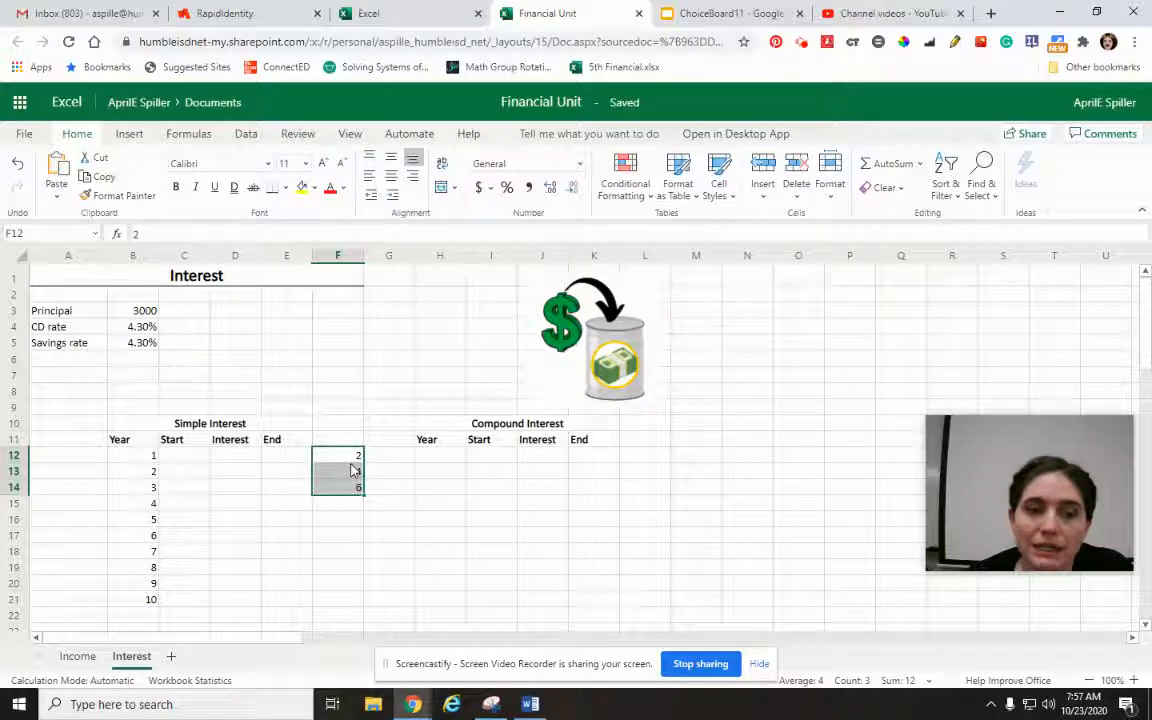
drag(366, 493, 362, 553)
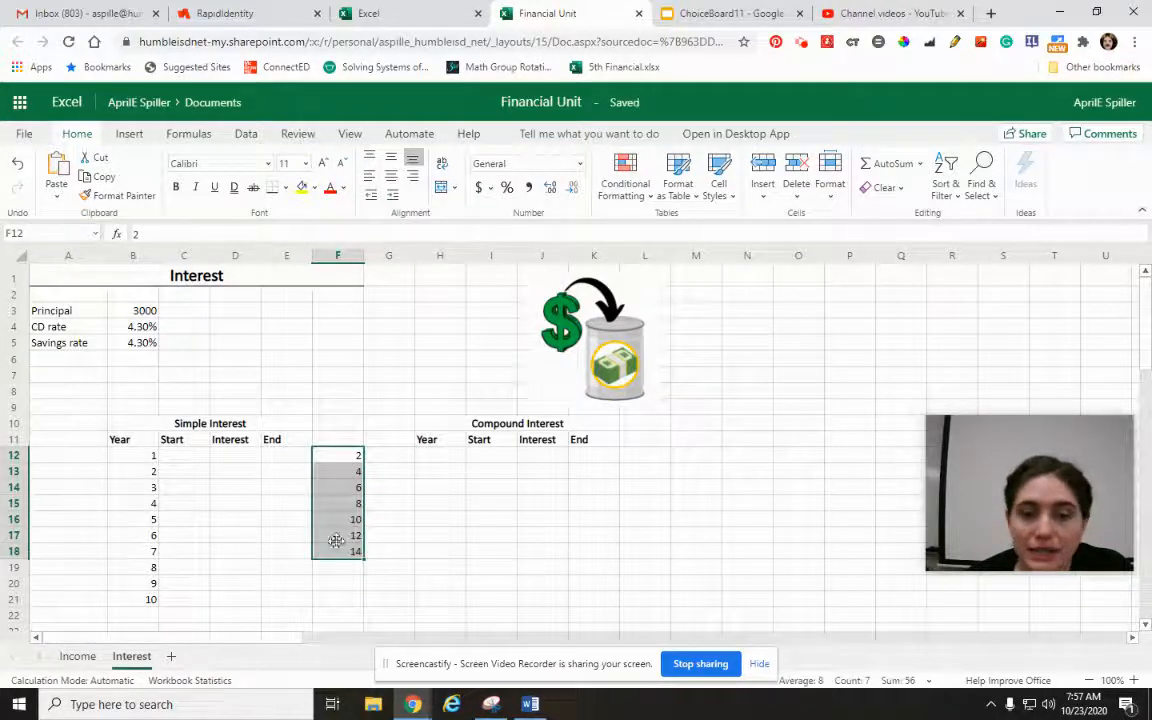
- Change the sample series to a doubling pattern with 8 in F14 and 16 in F15, and clear F16:F18
click(341, 461)
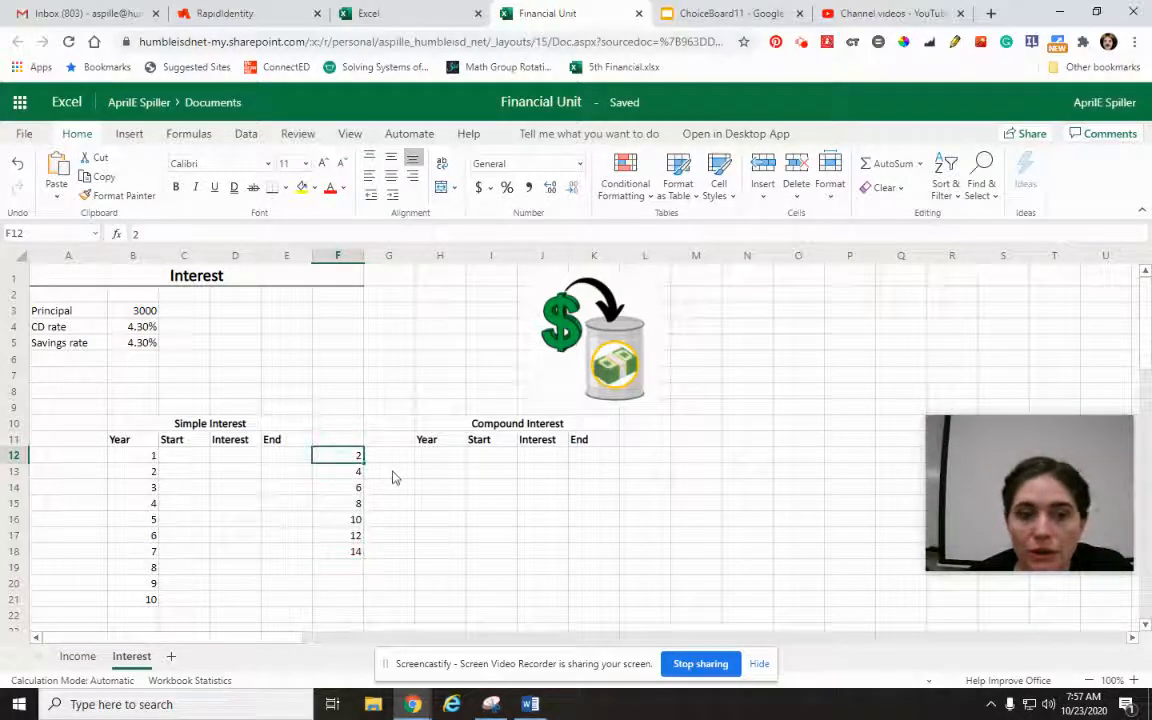
key(F2)
key(Return)
key(Return)
text(8)
key(Return)
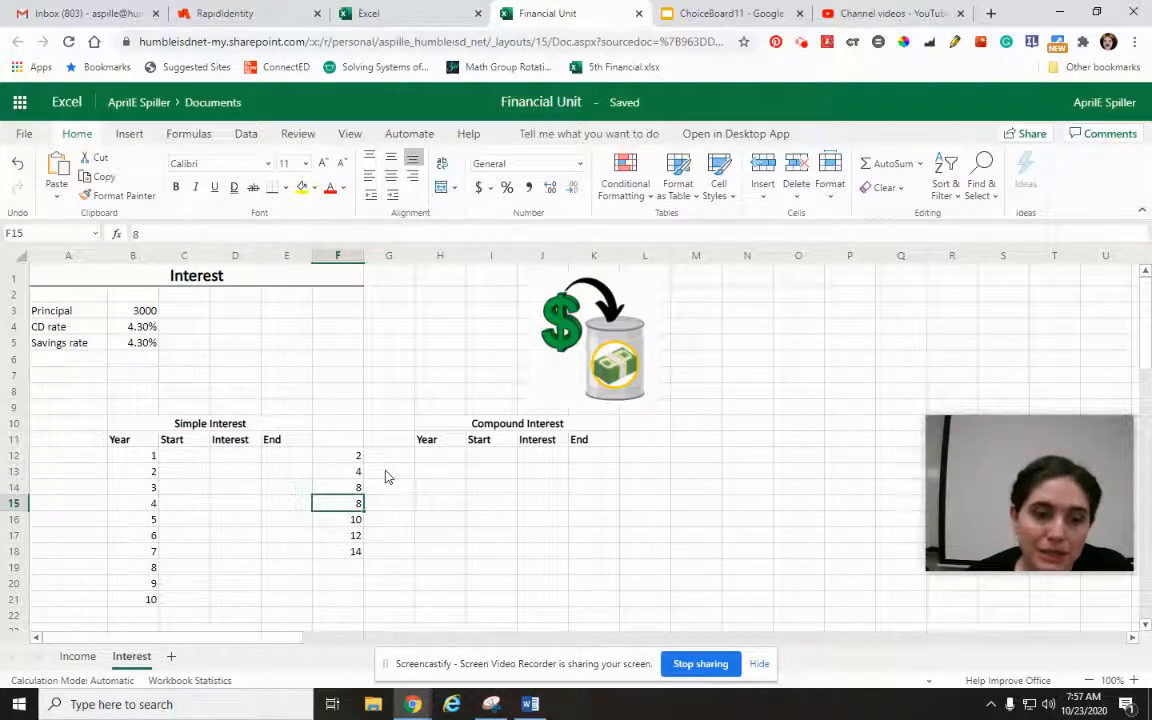
text(16)
key(Return)
drag(333, 521, 332, 552)
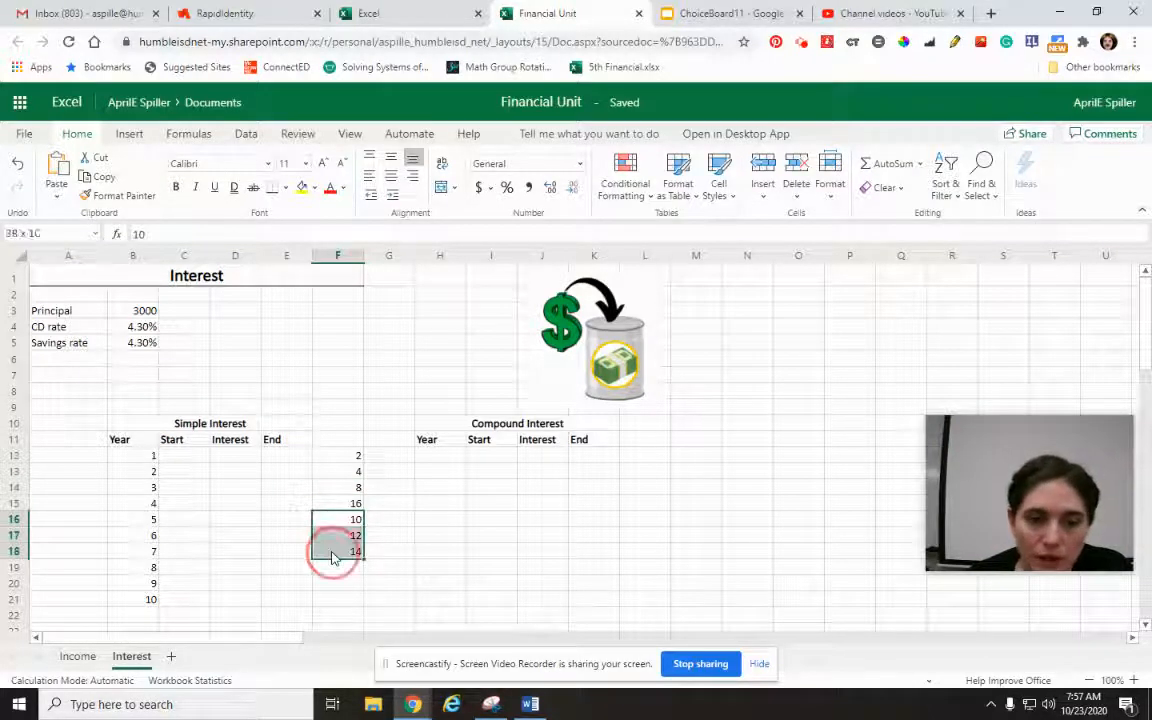
key(Delete)
- Try to autofill the doubling pattern from F12:F15 into F16, and clear the sample values in F12:F16
drag(336, 455, 365, 521)
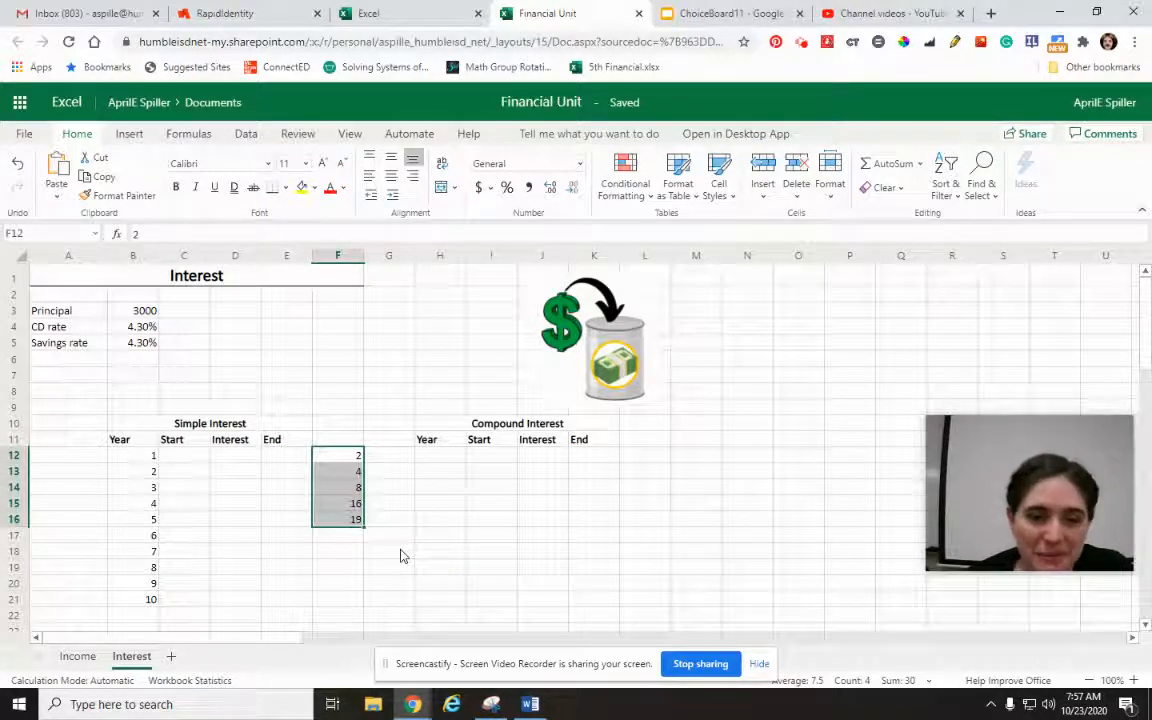
key(Delete)
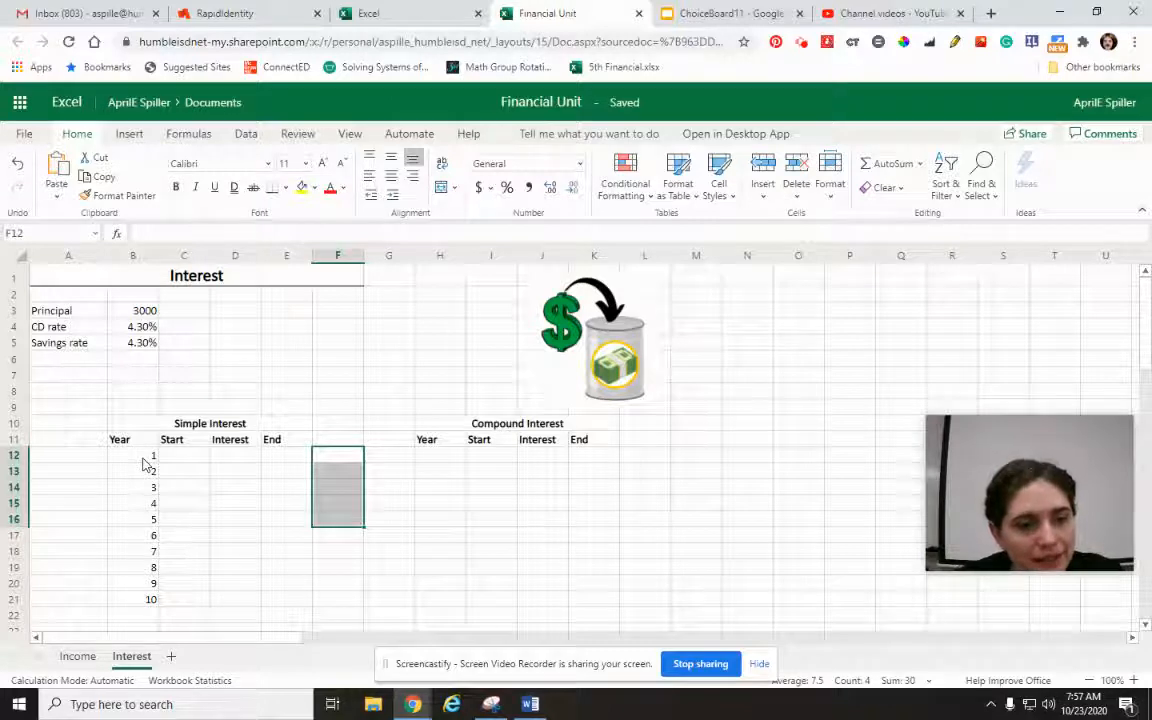
- Enter 1 and 2 in H12:H13 and autofill the Compound Interest Year column to year 10 in H21
click(446, 459)
text(1)
key(Return)
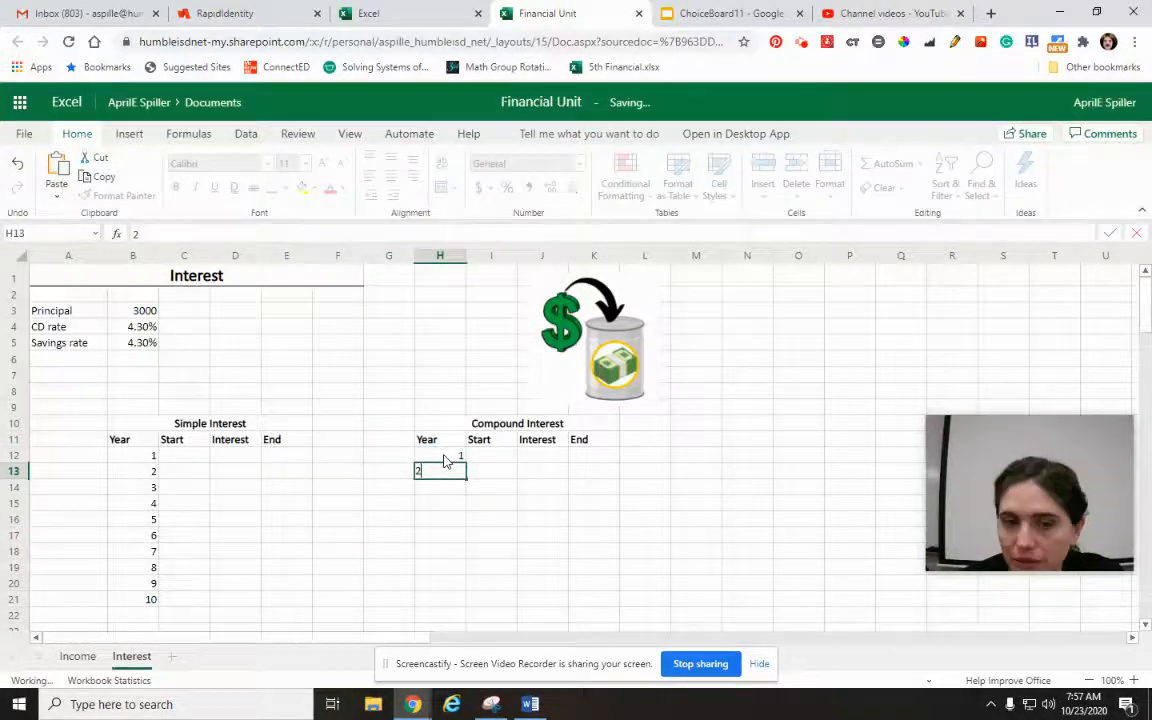
text(2)
key(Return)
click(437, 462)
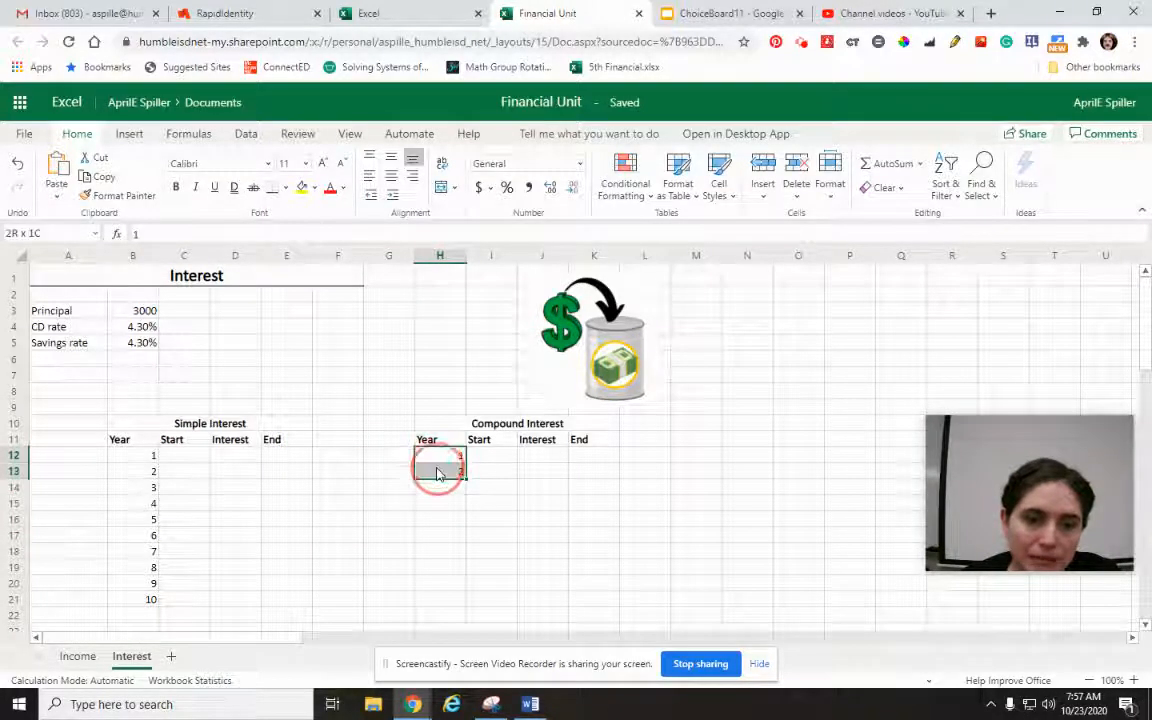
drag(437, 462, 460, 604)
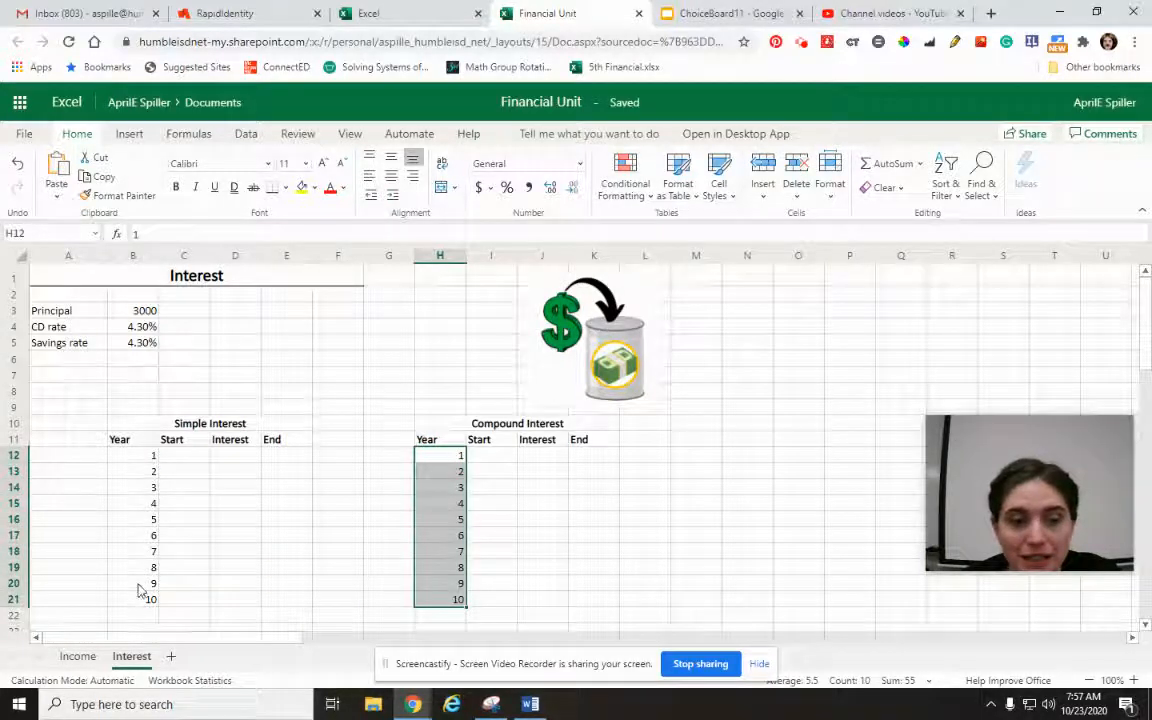
click(537, 568)
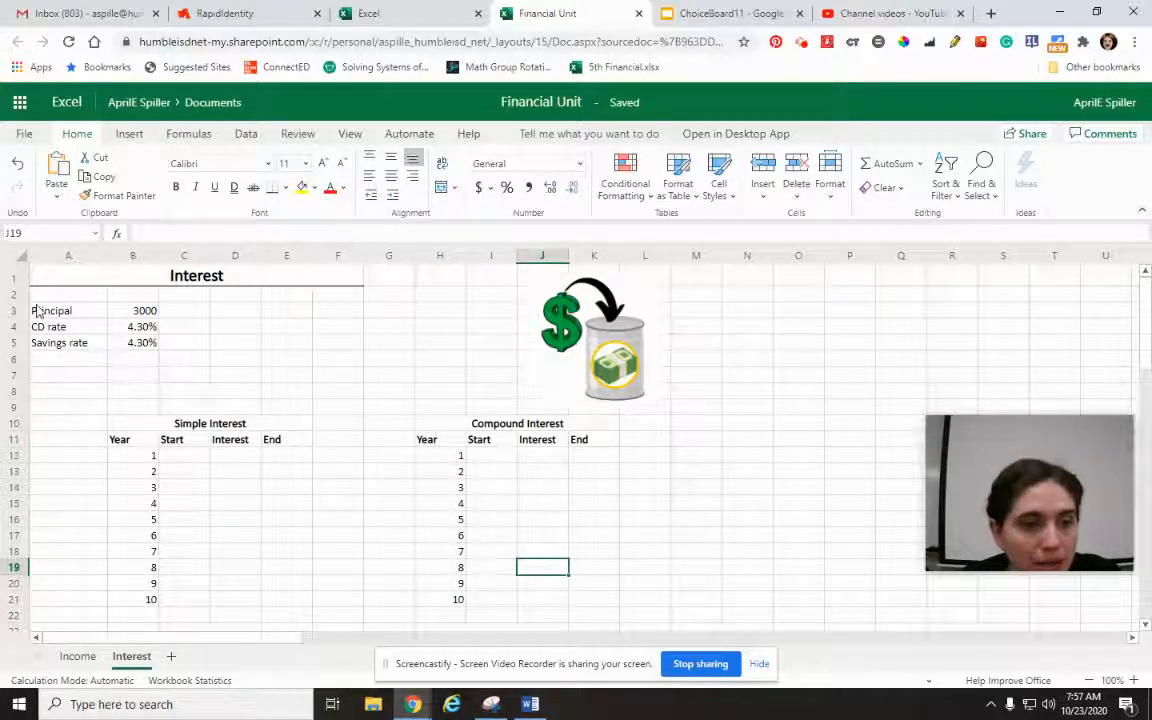
- Make the Principal, CD rate and Savings rate labels bold and fill their values in B3:B5 with light green
drag(36, 311, 41, 342)
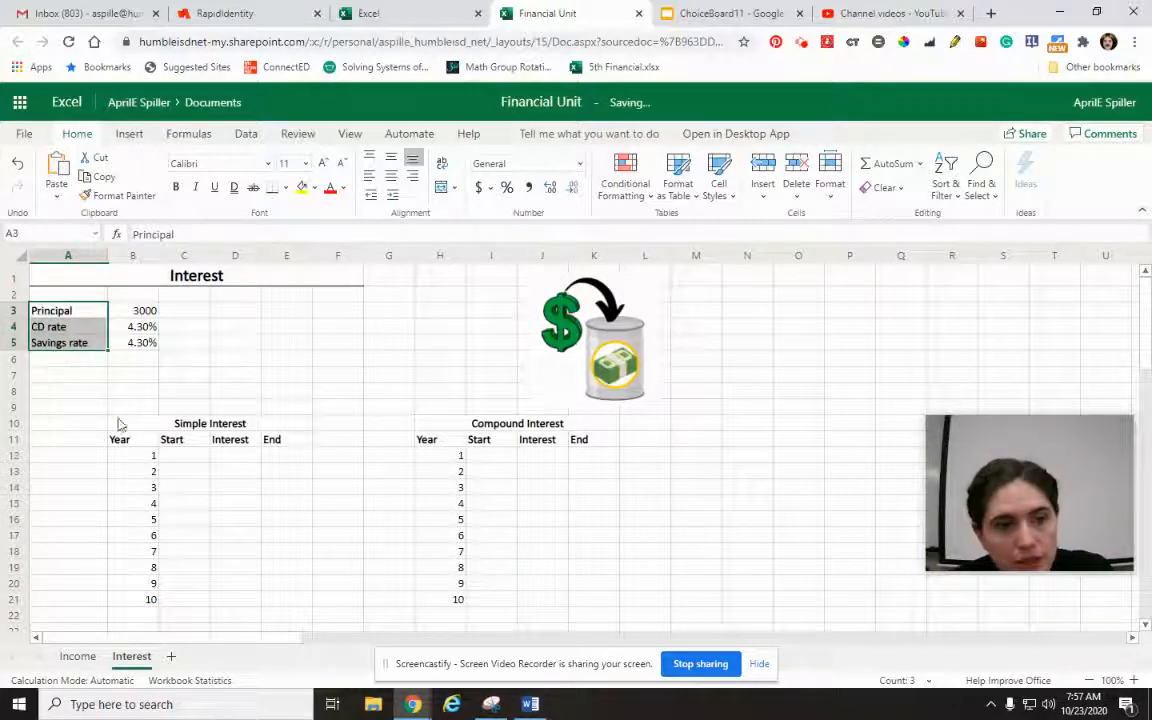
click(241, 357)
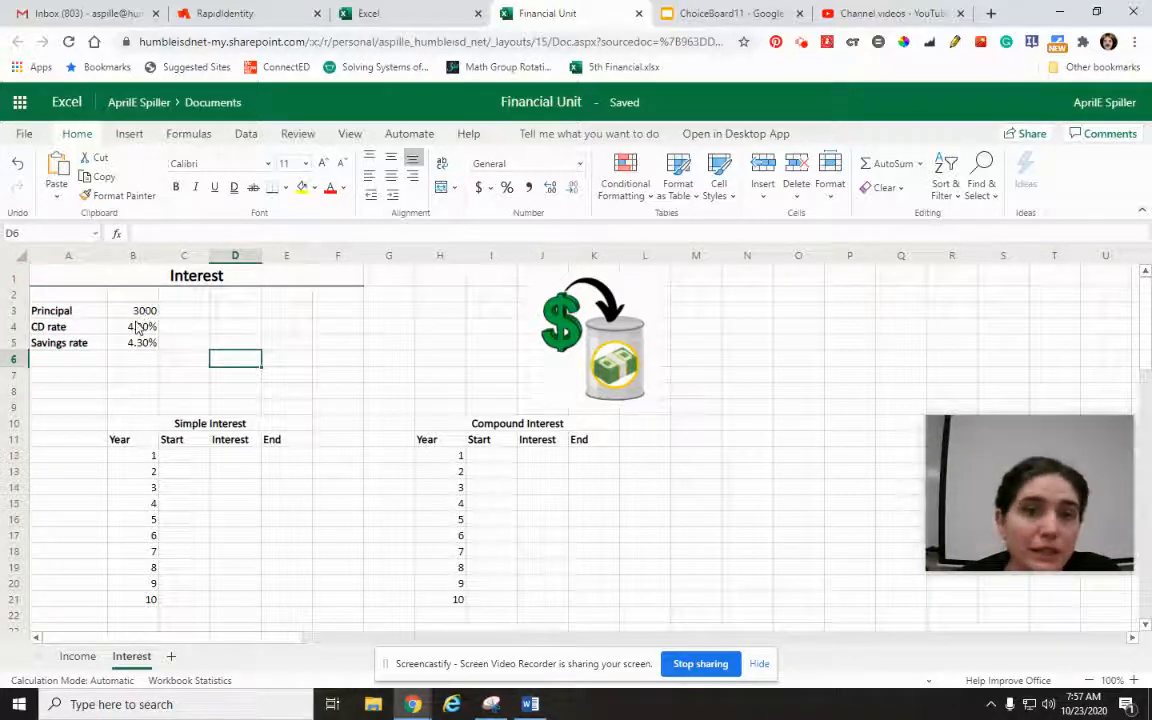
drag(135, 310, 138, 342)
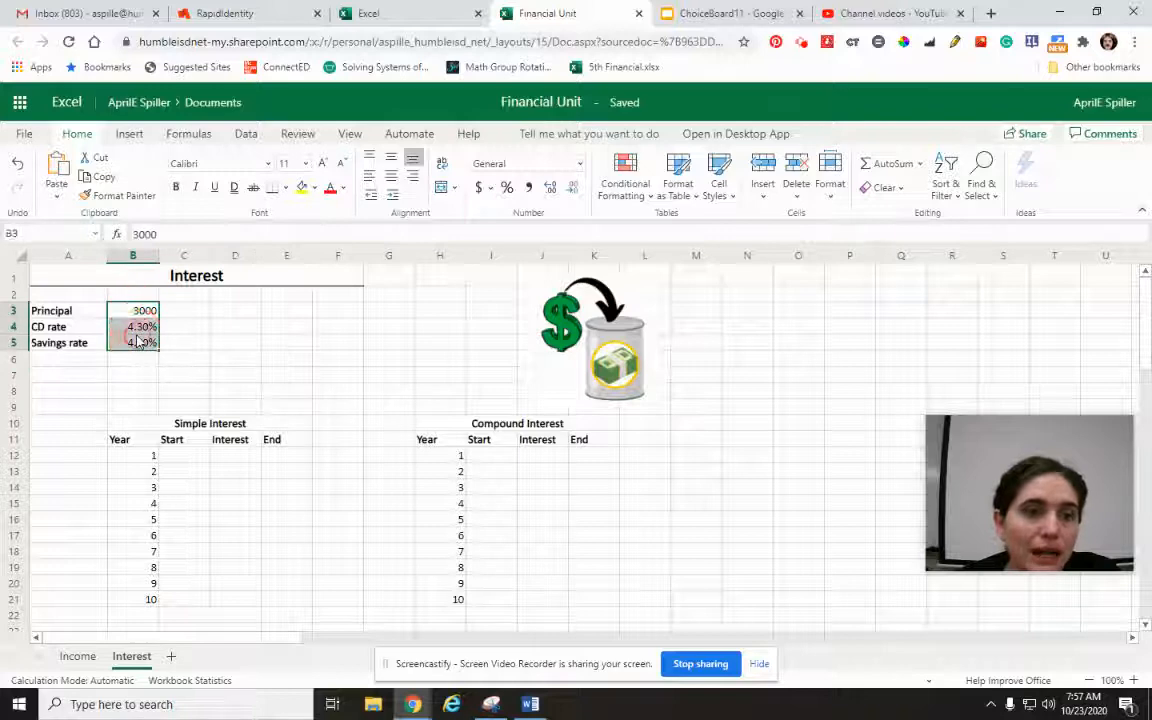
click(313, 188)
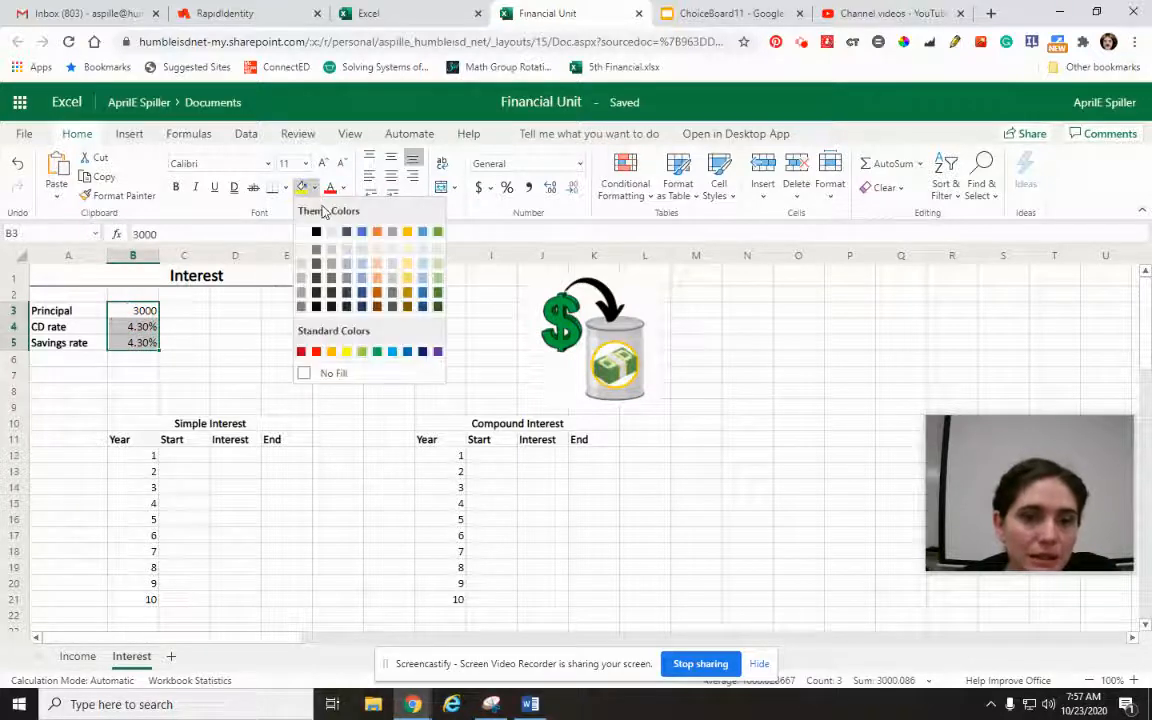
click(435, 268)
click(330, 360)
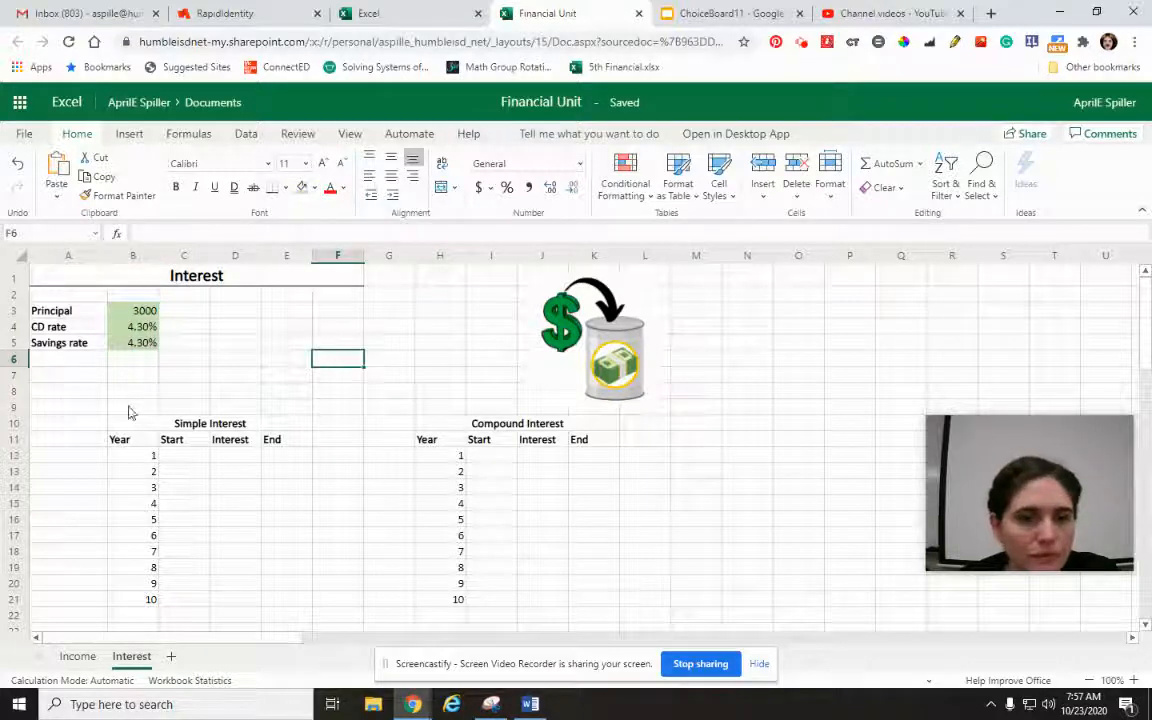
- Add a colour key in N2 with the same light green fill and the text "Input"
click(747, 295)
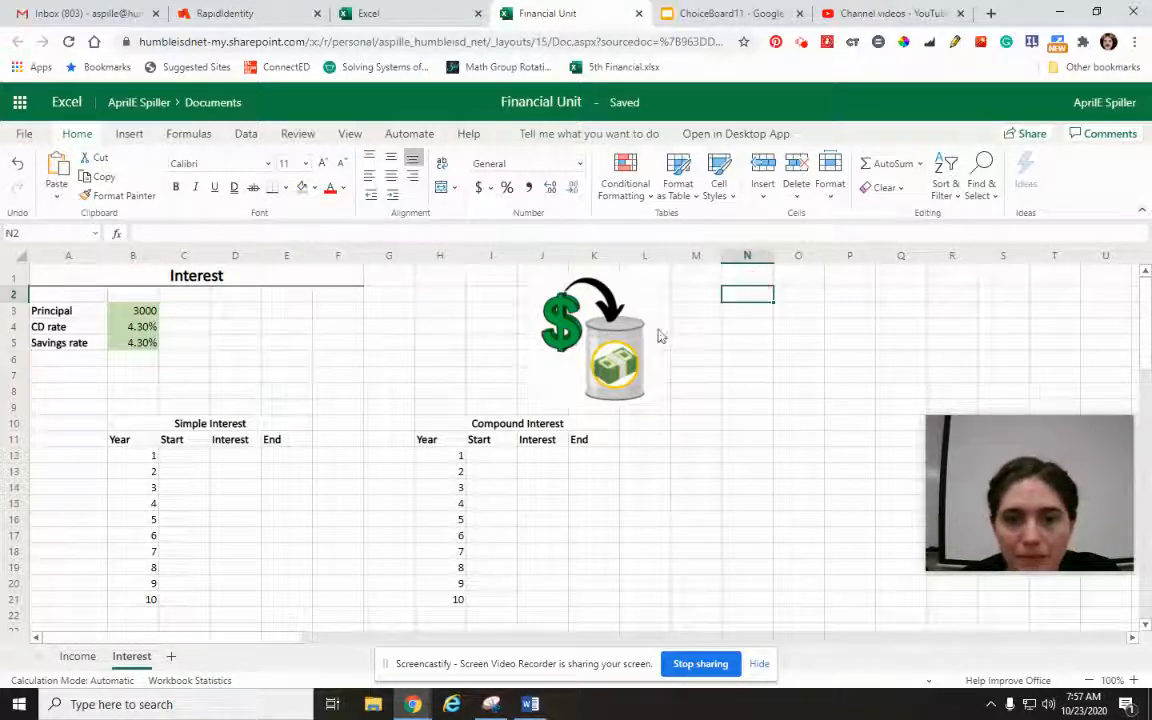
click(336, 212)
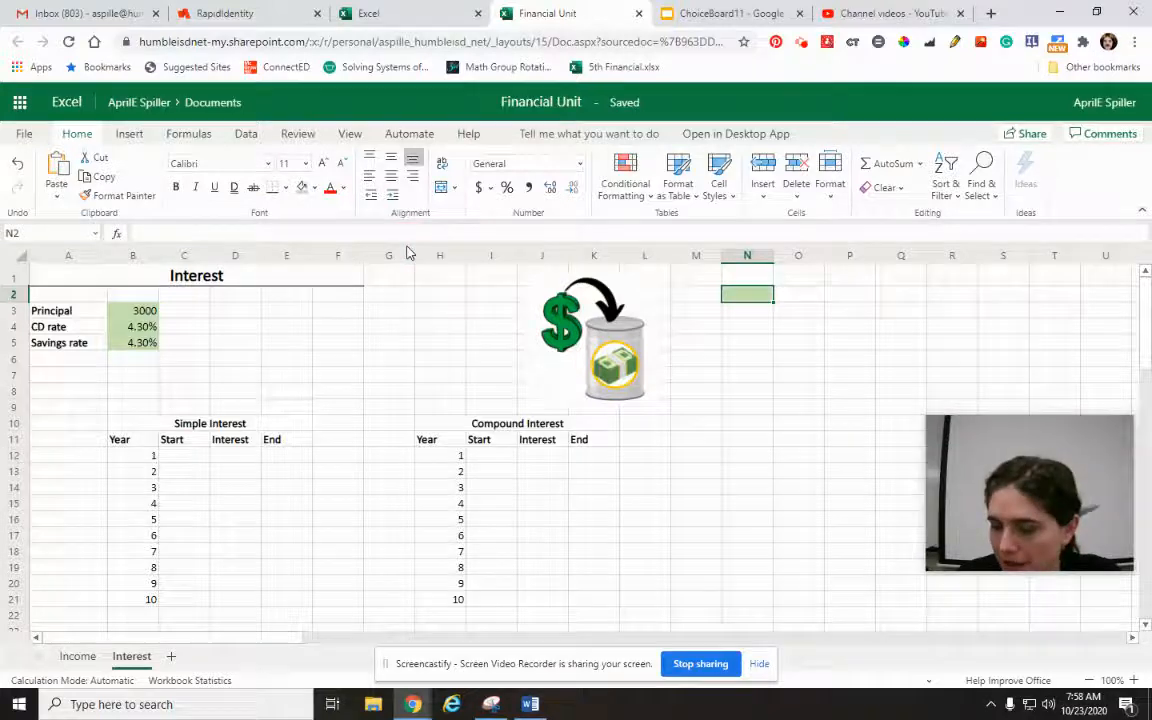
text(Input)
click(784, 378)
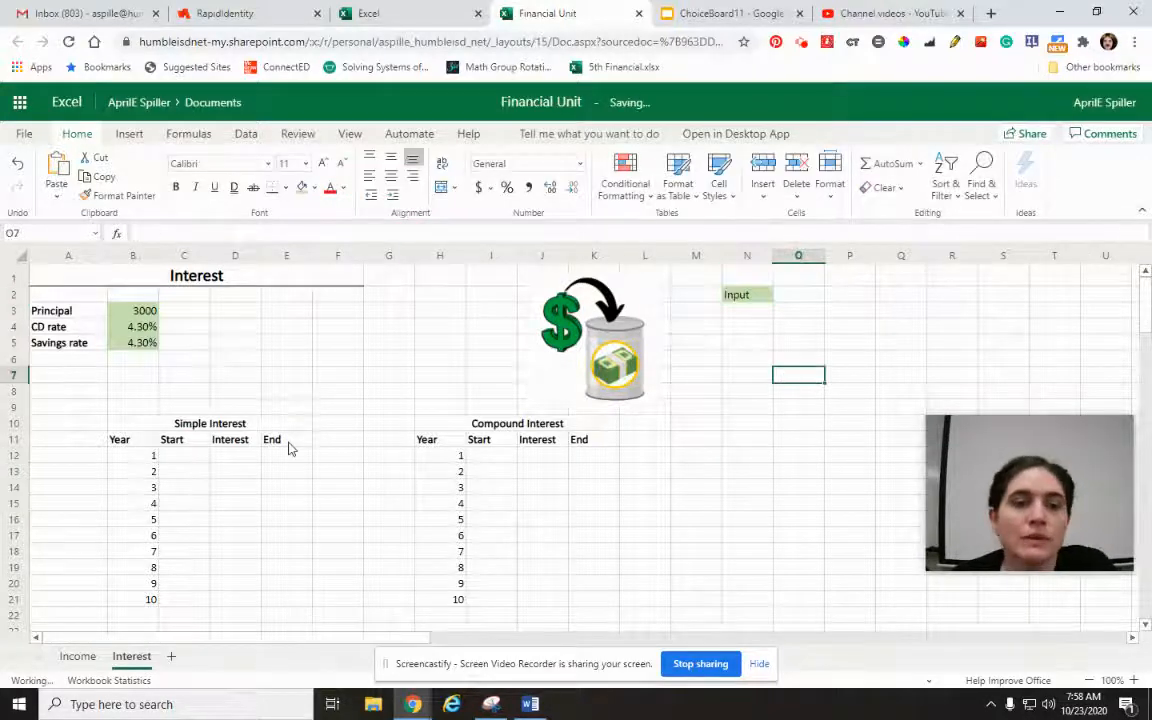
- Link the year 1 Start cells of both tables, C12 and I12, to the principal with the formula =B3
click(186, 460)
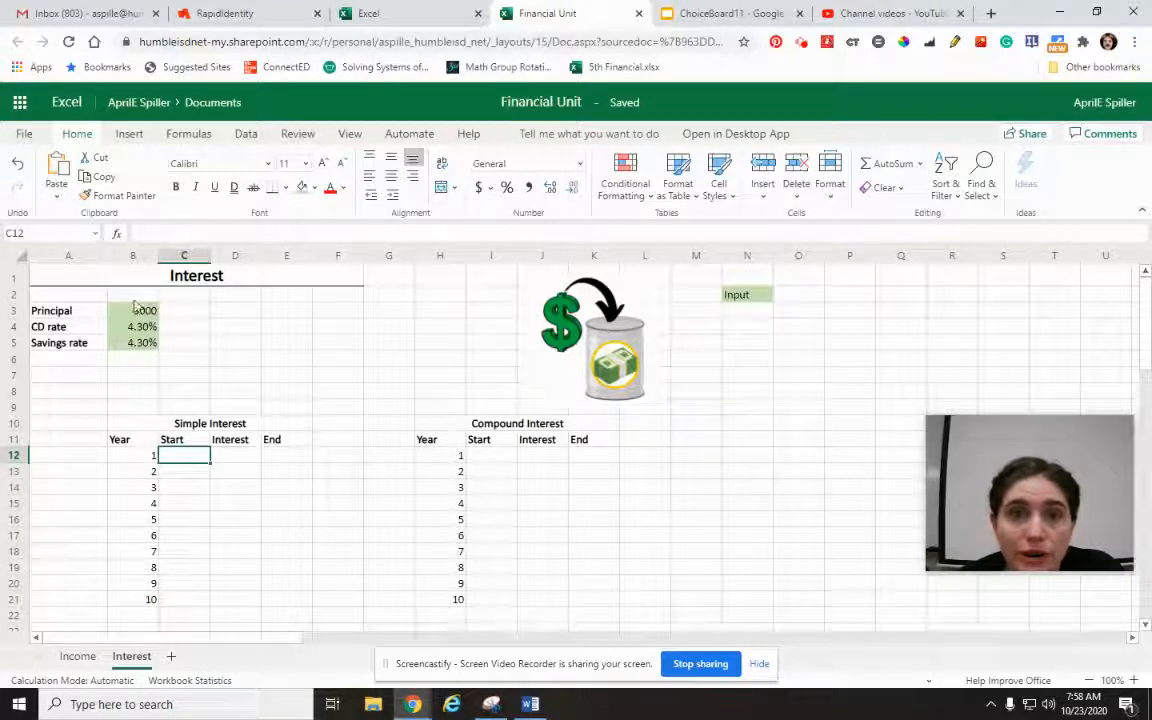
click(186, 457)
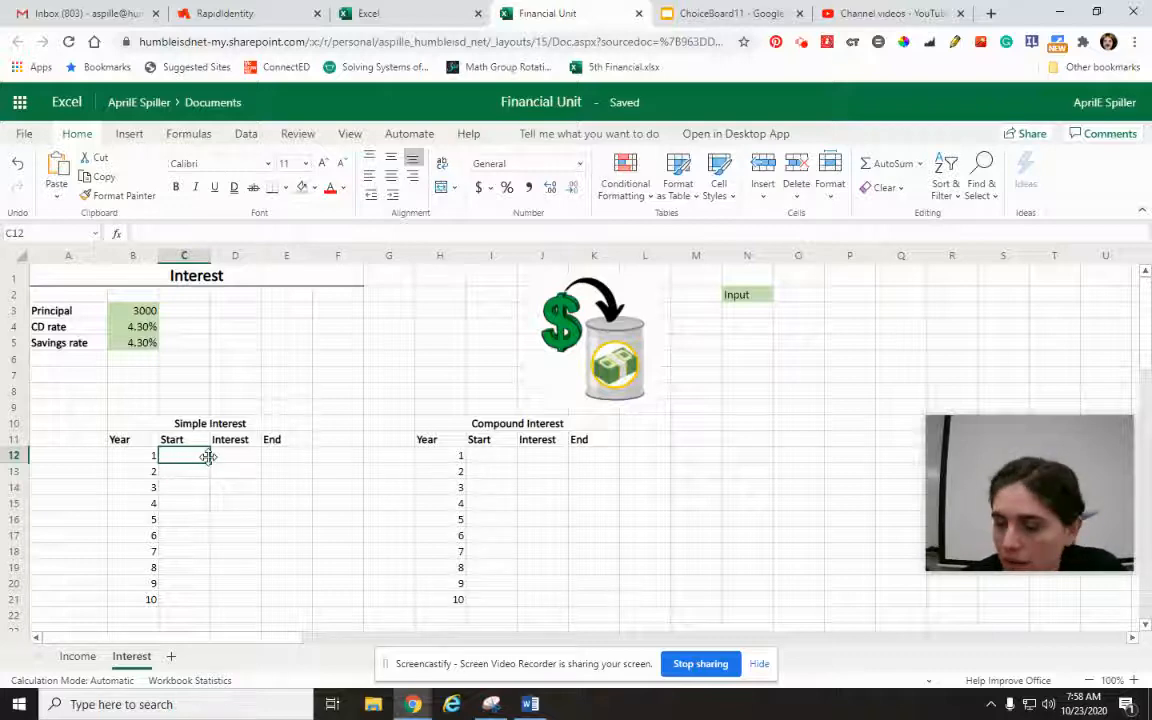
text(=)
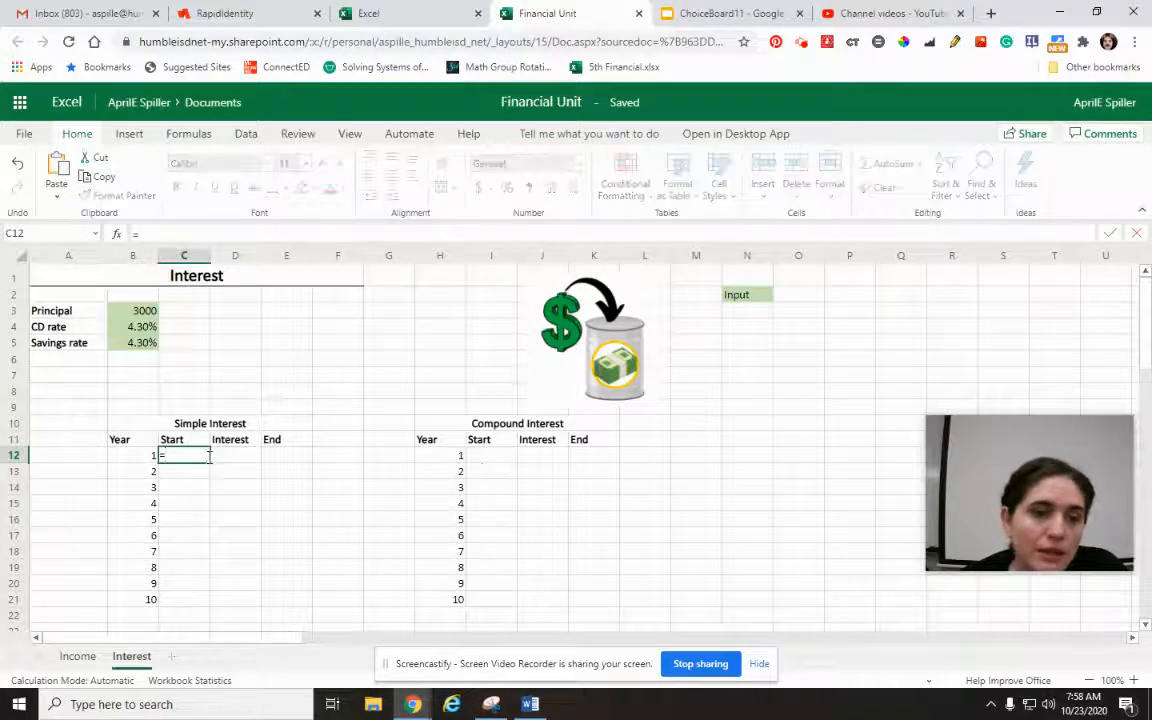
click(122, 314)
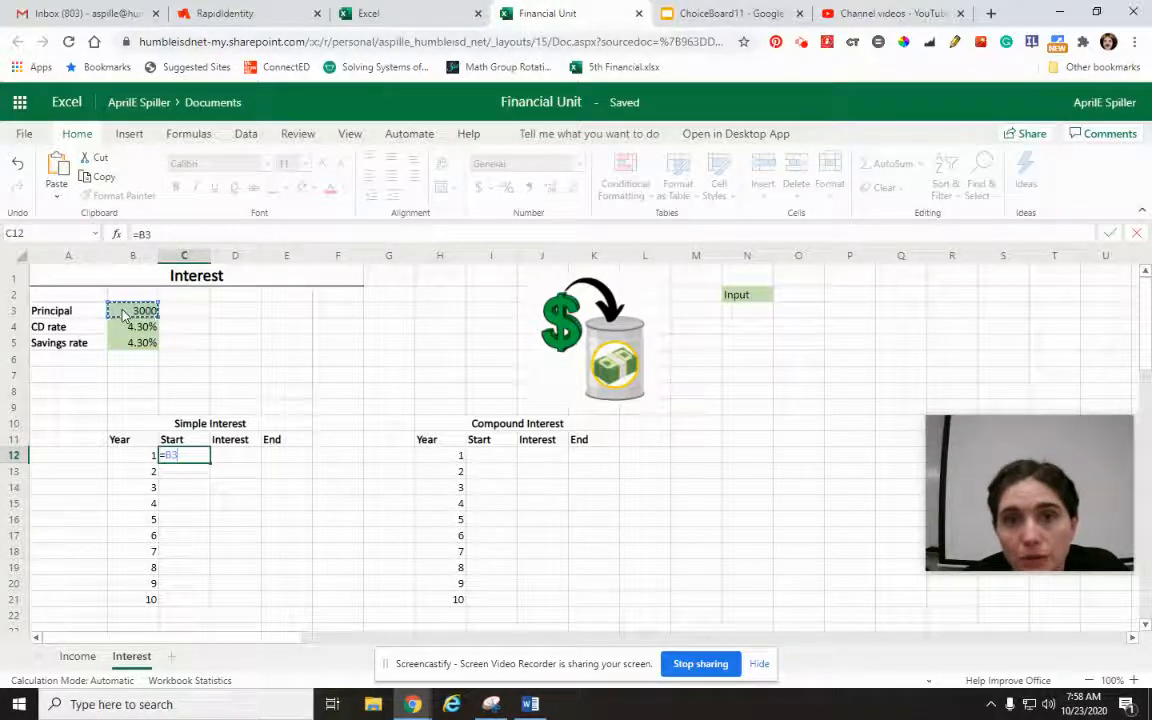
key(Return)
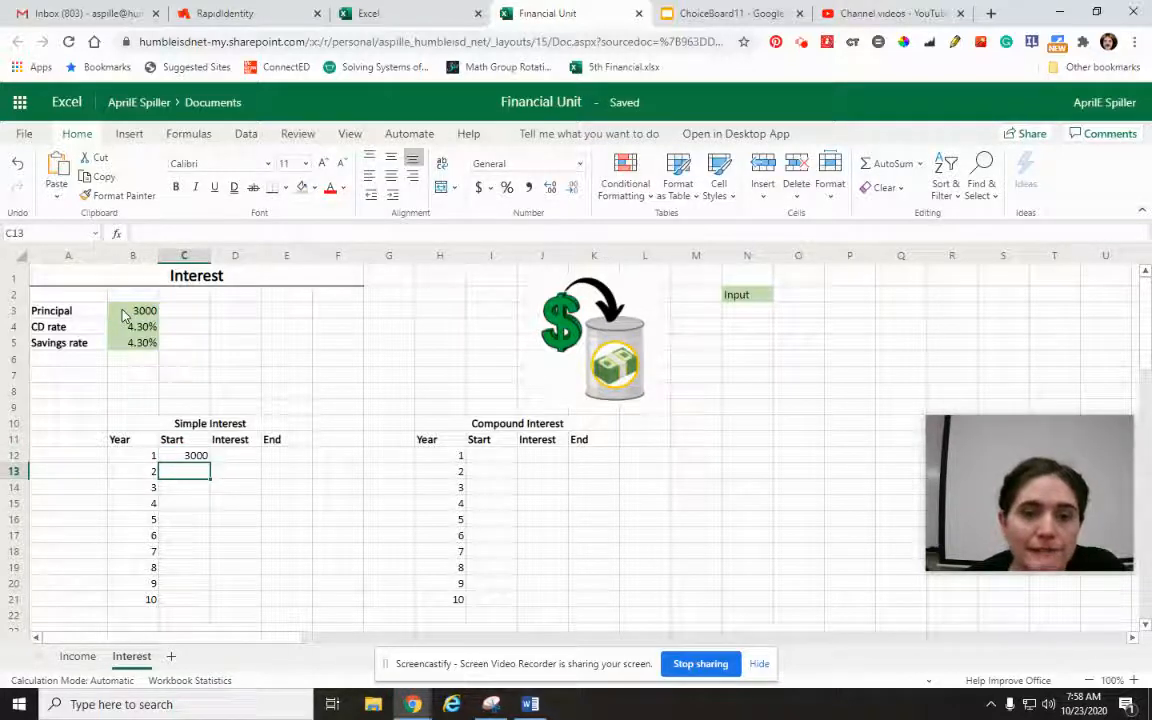
click(500, 459)
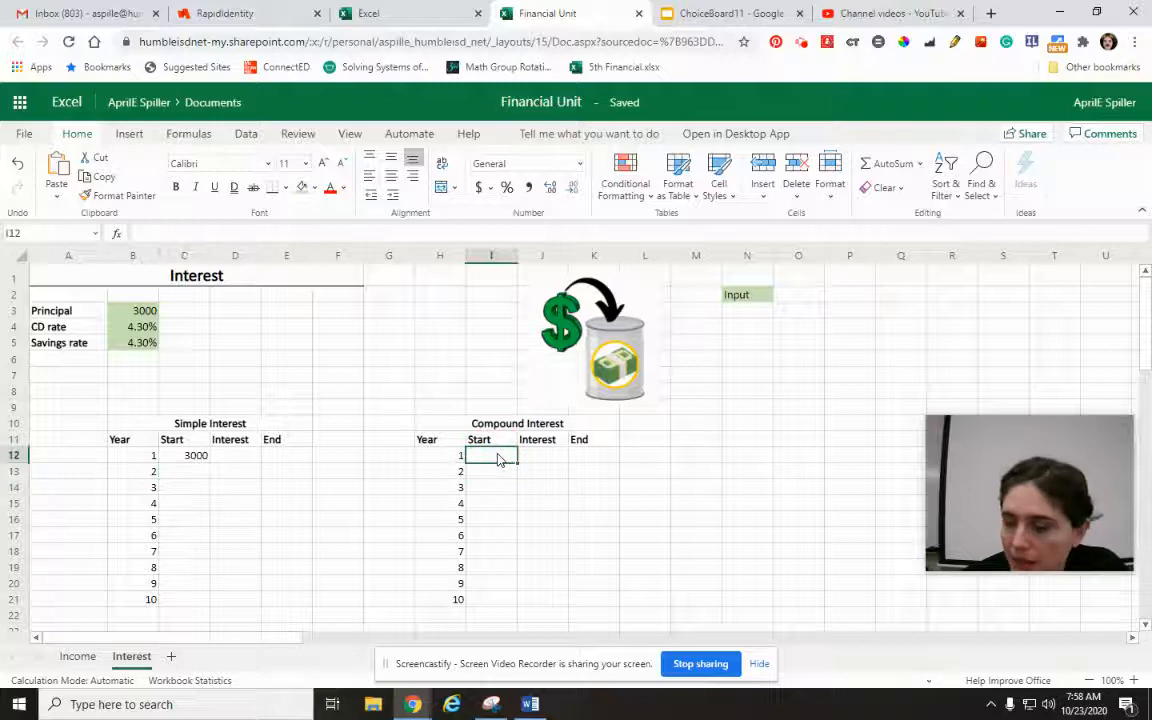
text(=)
click(120, 318)
key(Return)
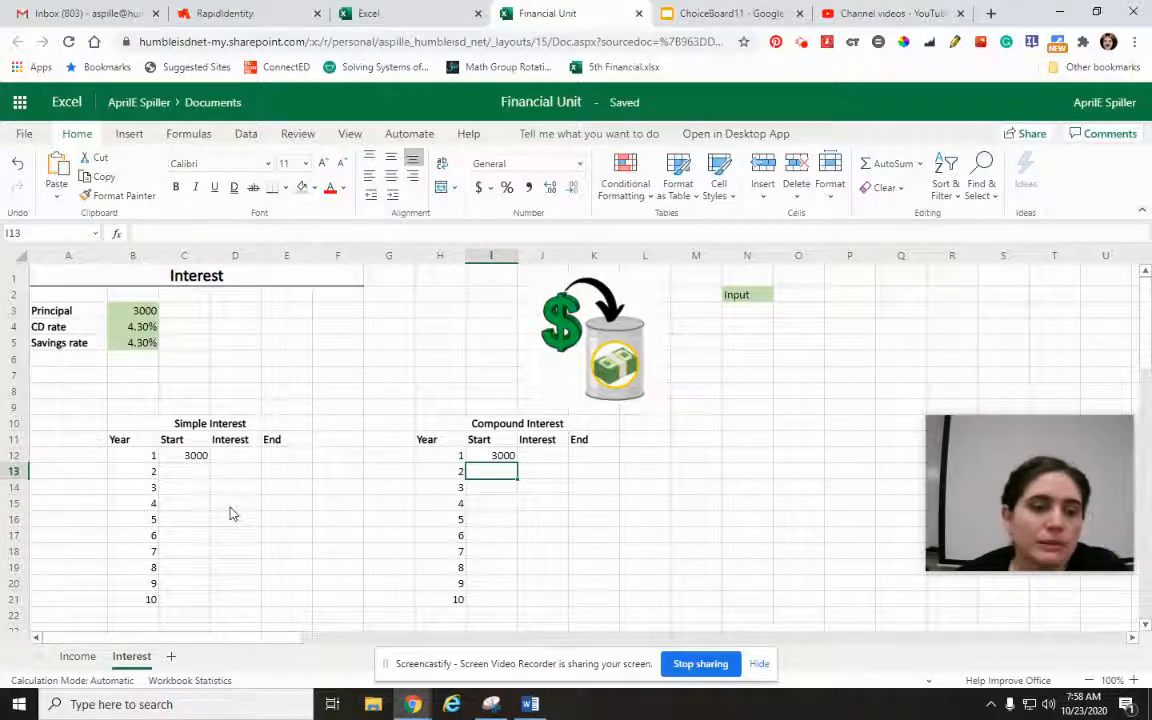
- Calculate the year 1 simple interest in D12 with absolute references to the CD rate and principal, =$B$4*$B$3
click(245, 462)
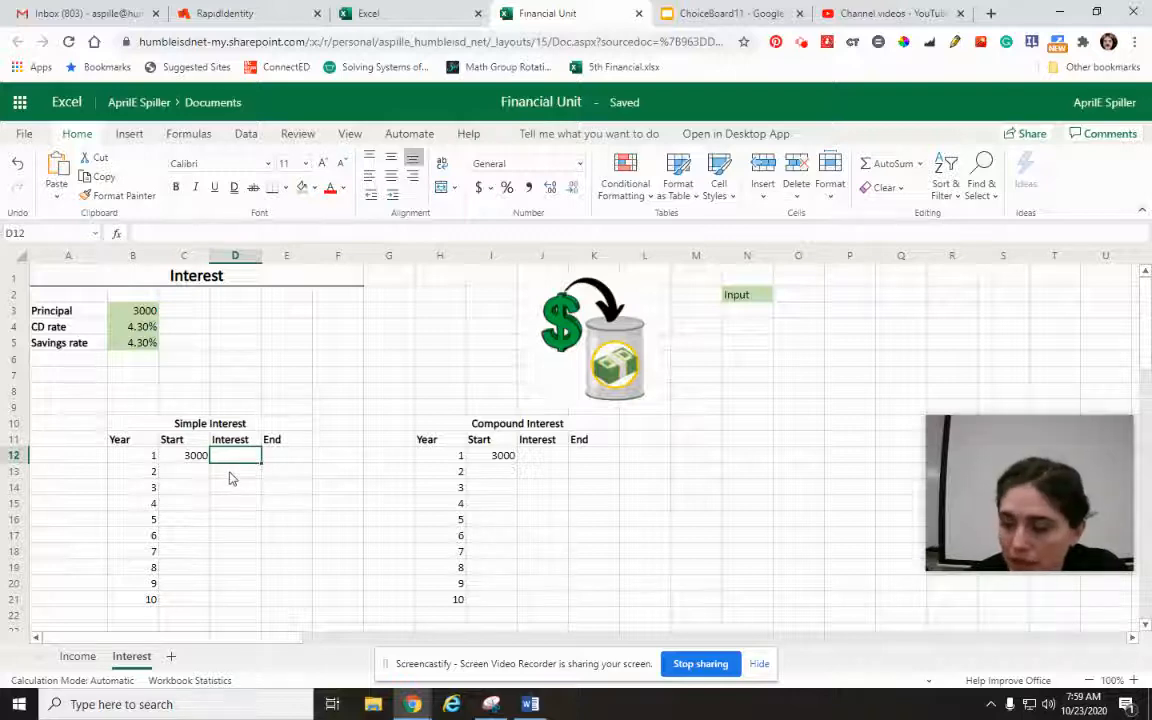
text(=)
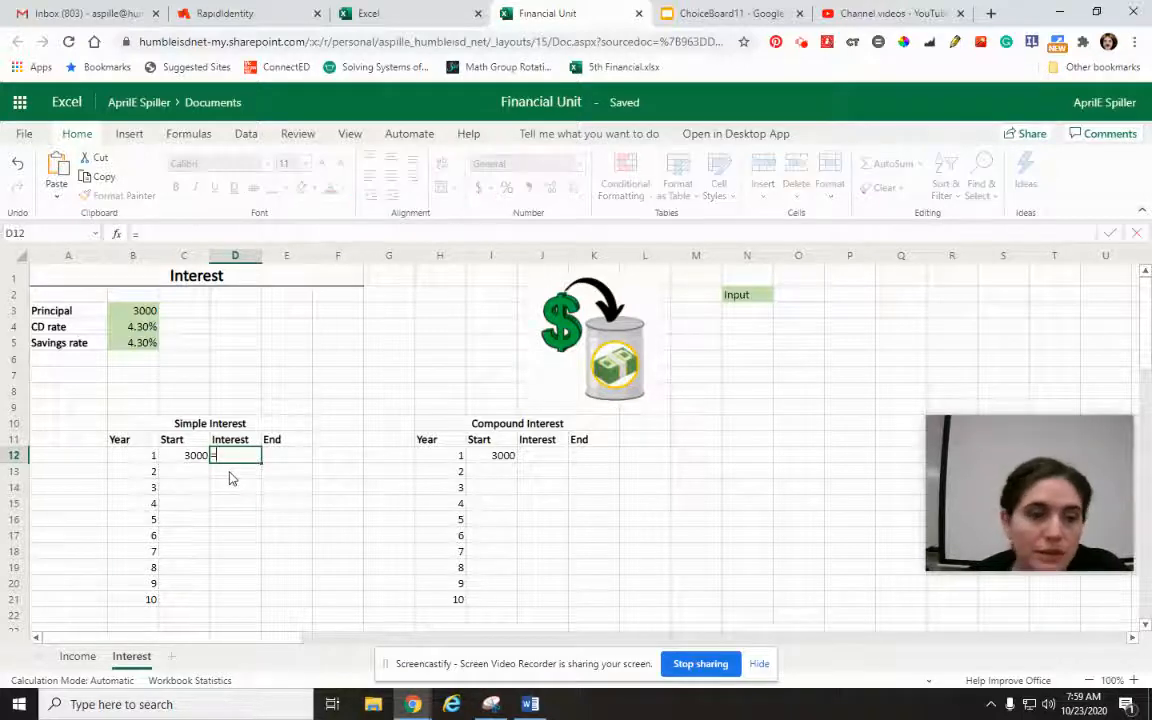
click(124, 334)
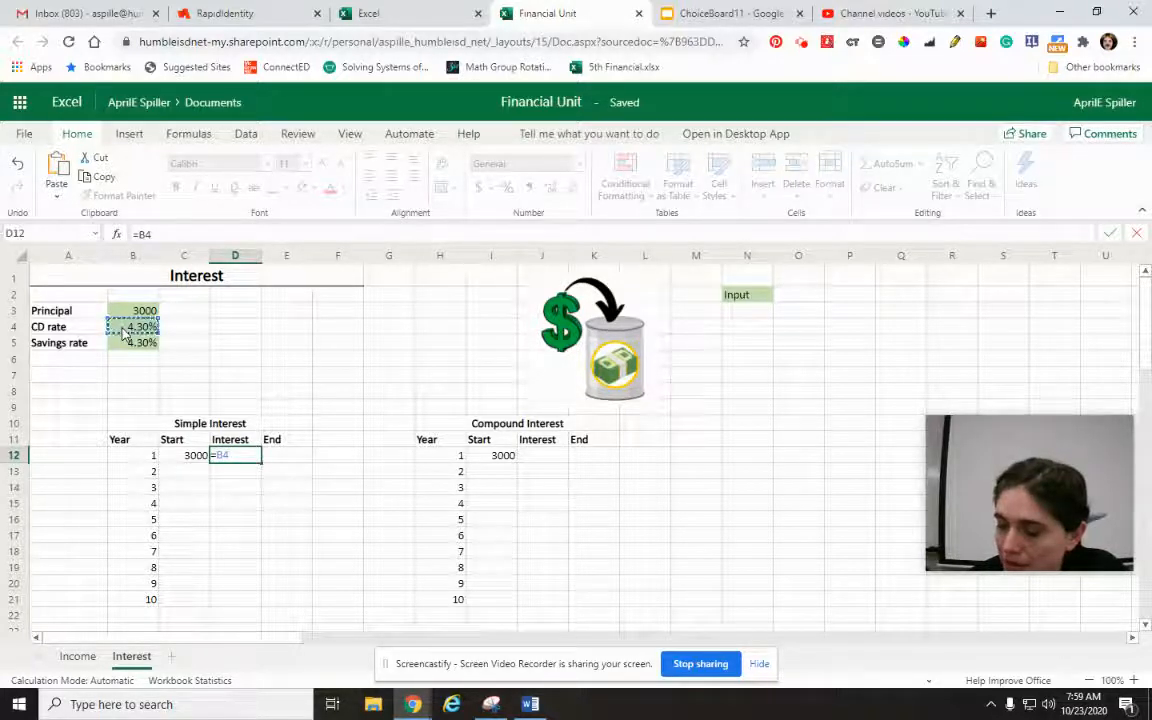
text(*)
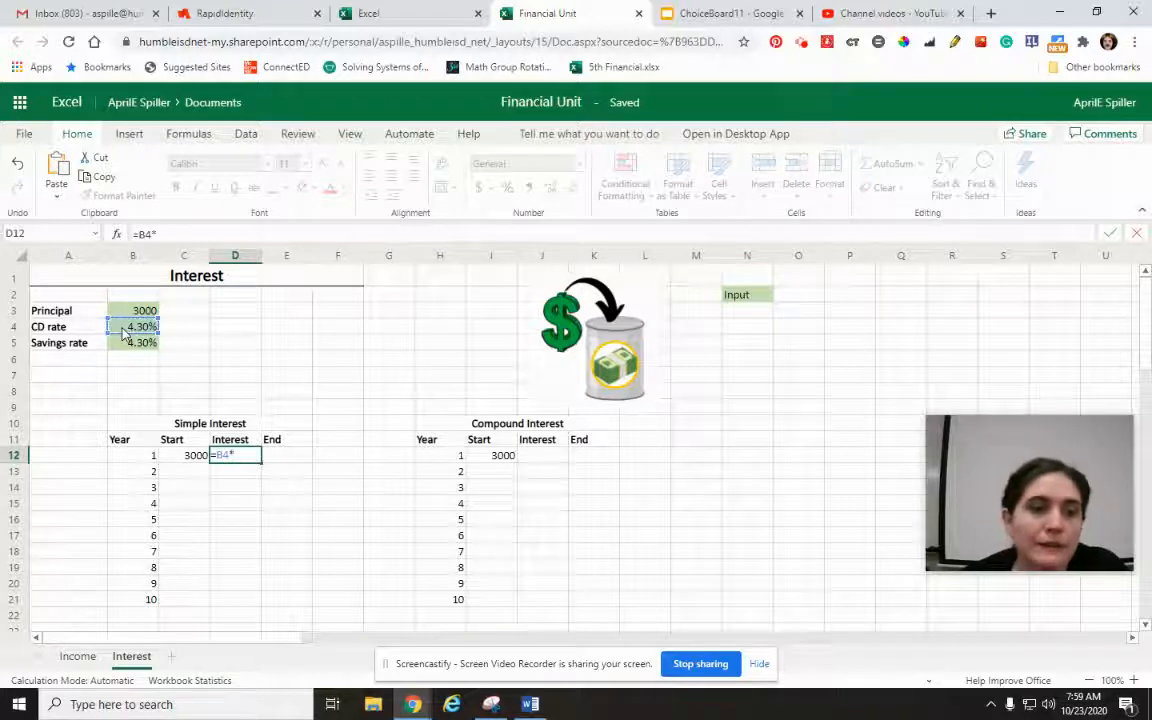
click(118, 314)
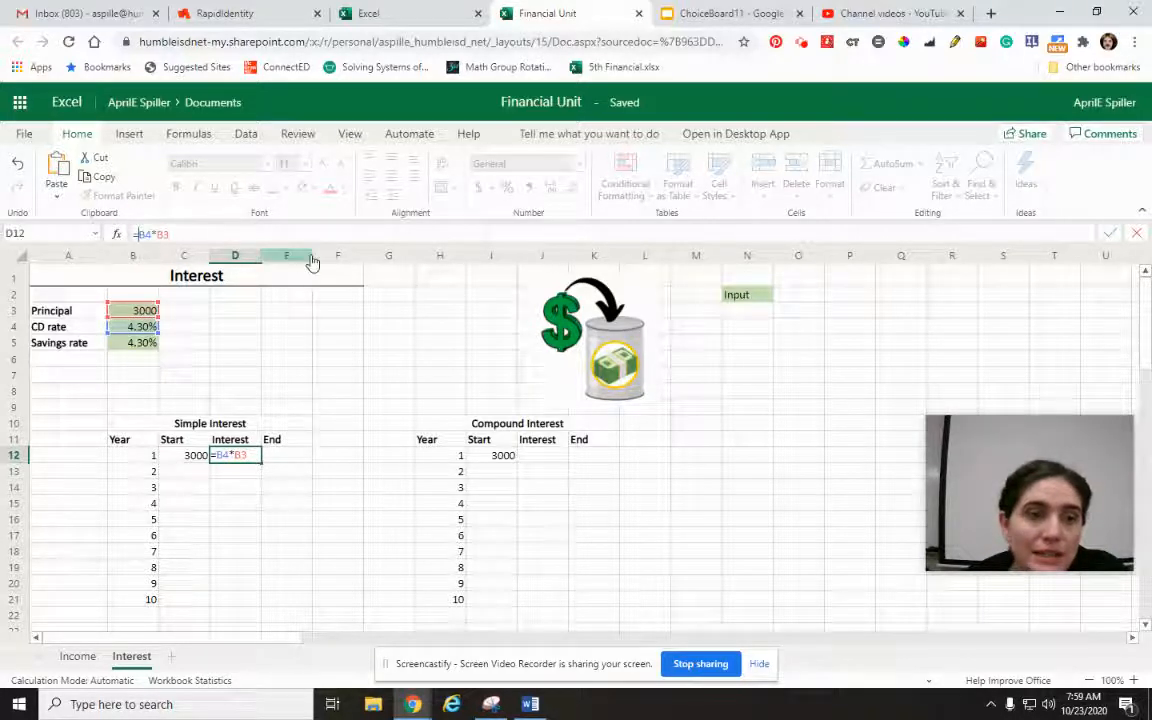
text($B)
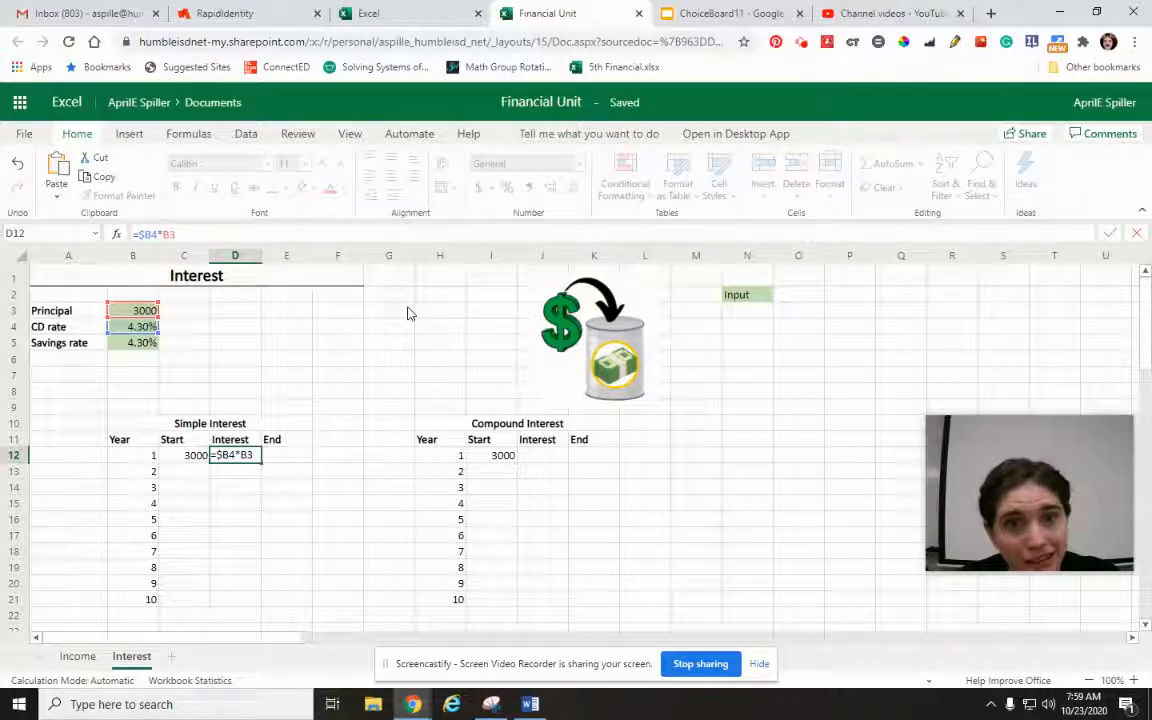
text($4*$B$)
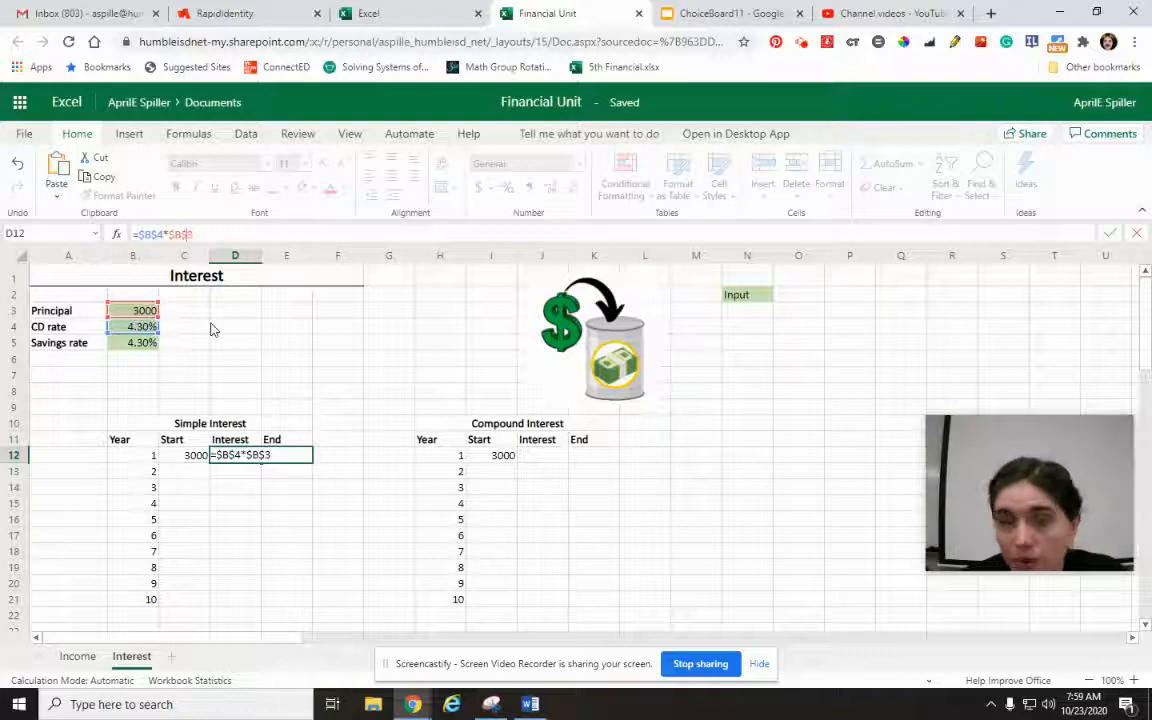
key(Return)
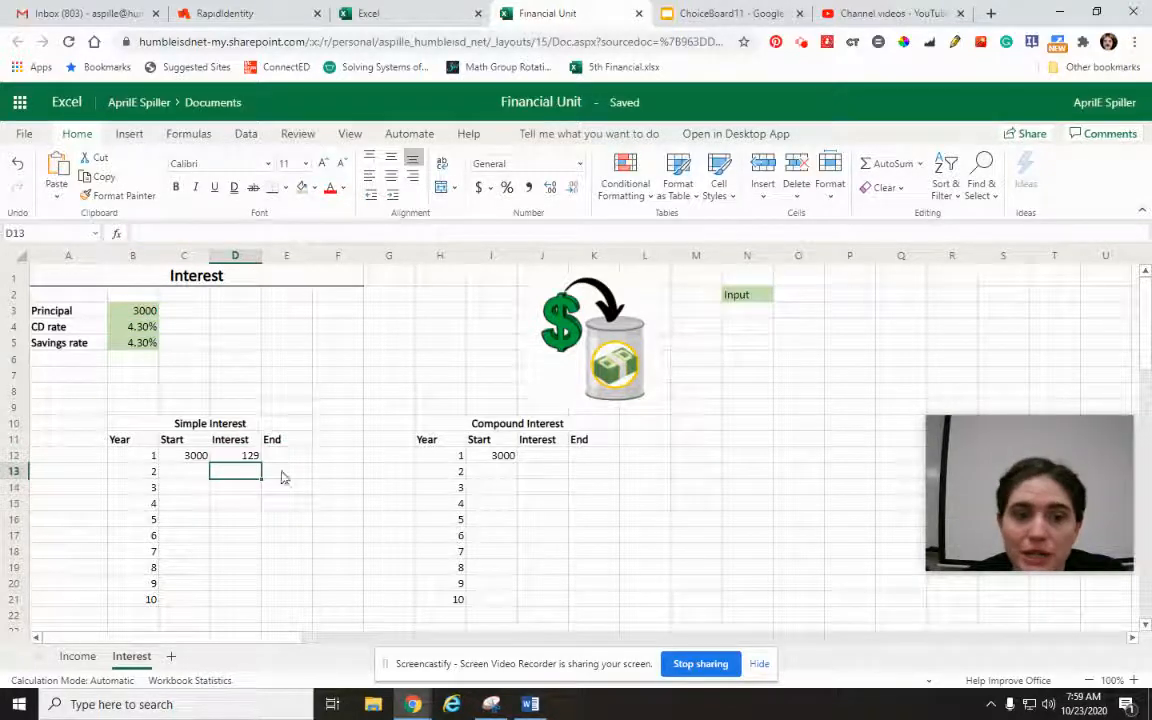
- Autofill the simple interest formula from D12 through year 10 in D21
click(225, 458)
drag(260, 462, 250, 596)
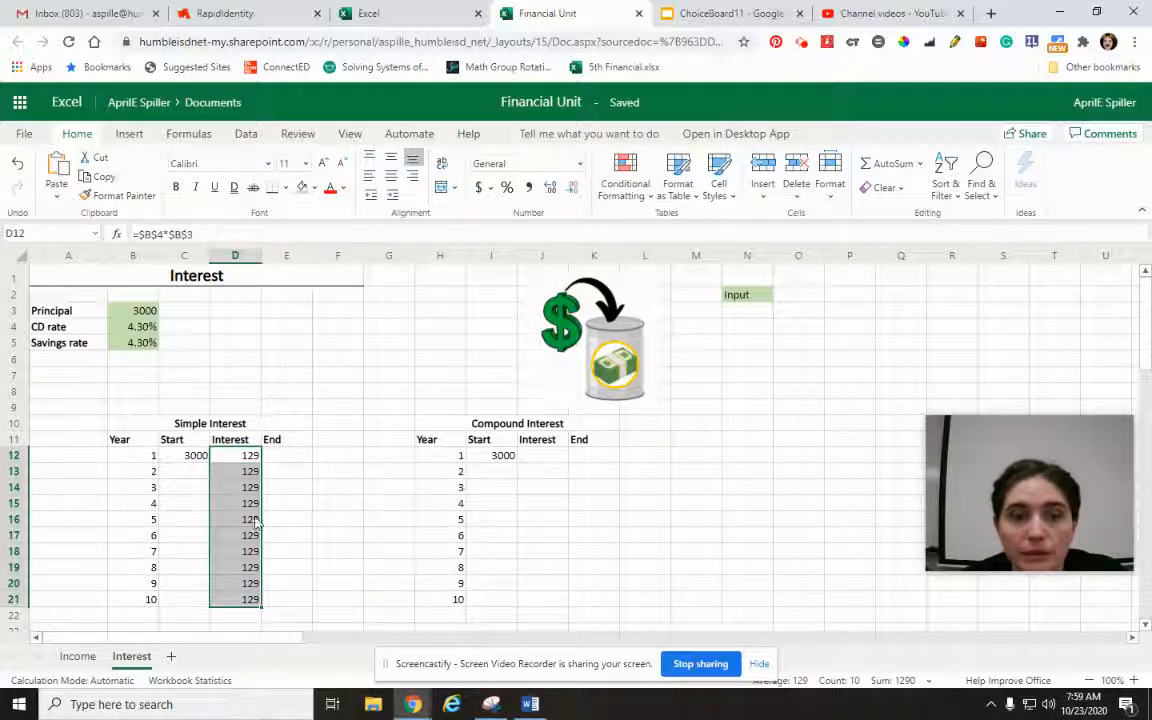
click(314, 517)
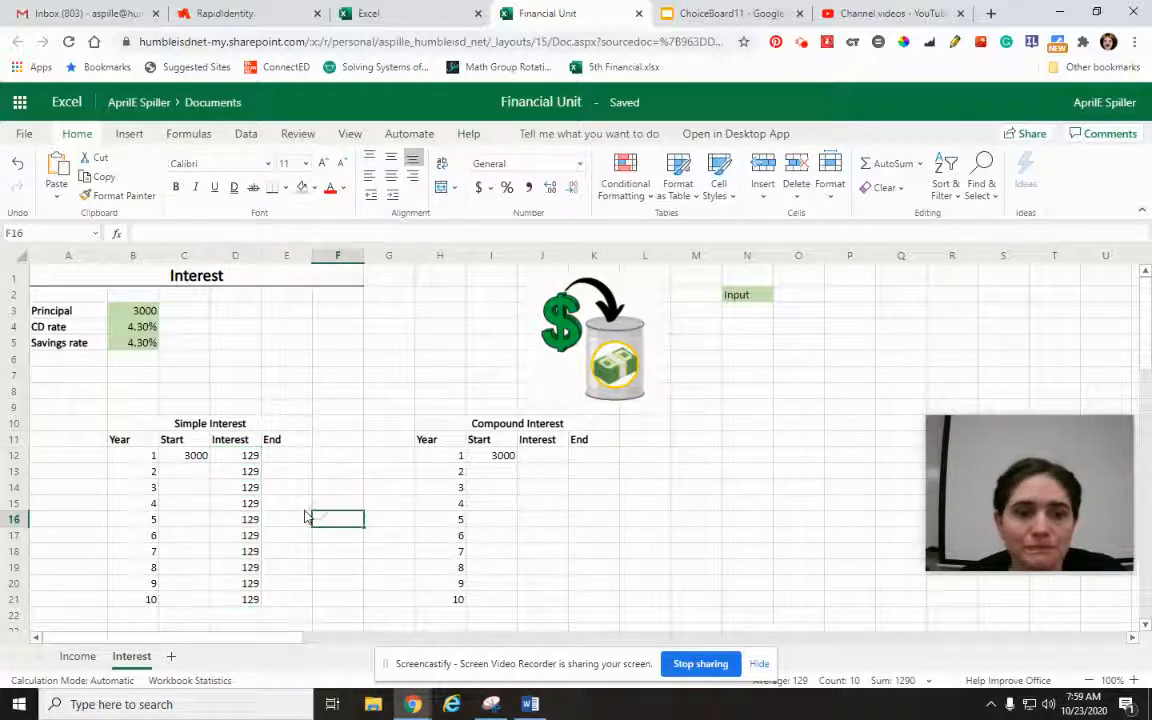
- Calculate the Simple Interest table's year 1 End balance in E12 as start plus interest, =C12+D12
click(290, 456)
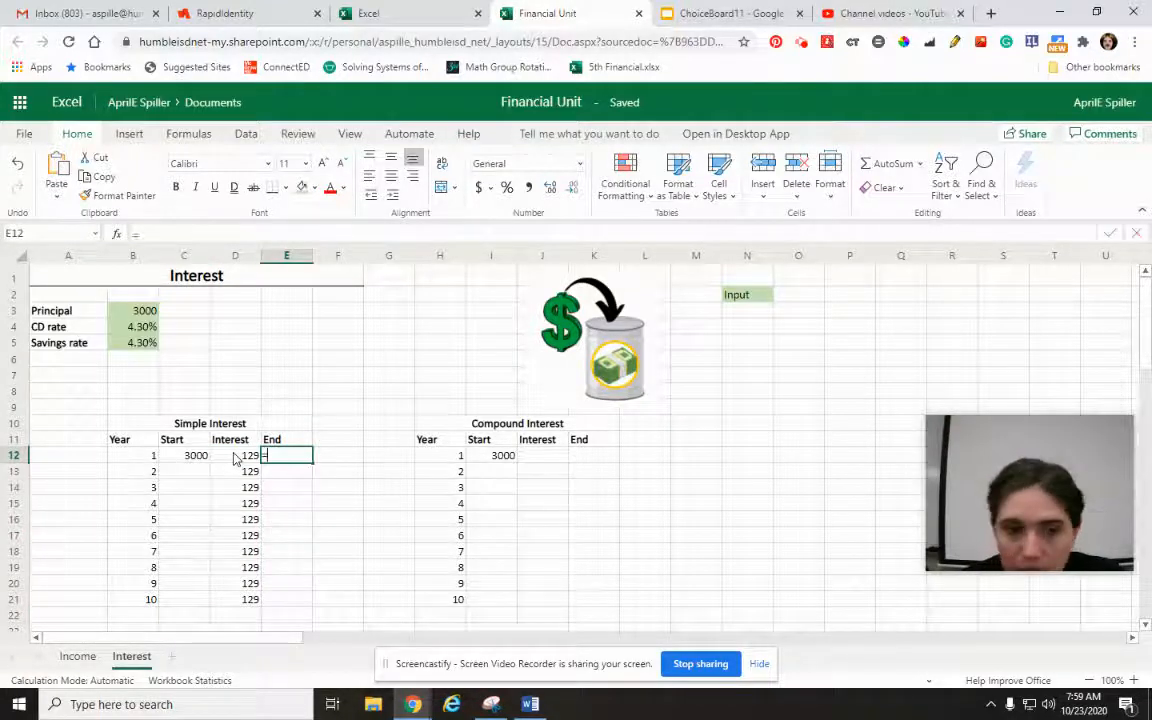
text(=)
click(184, 456)
text(+)
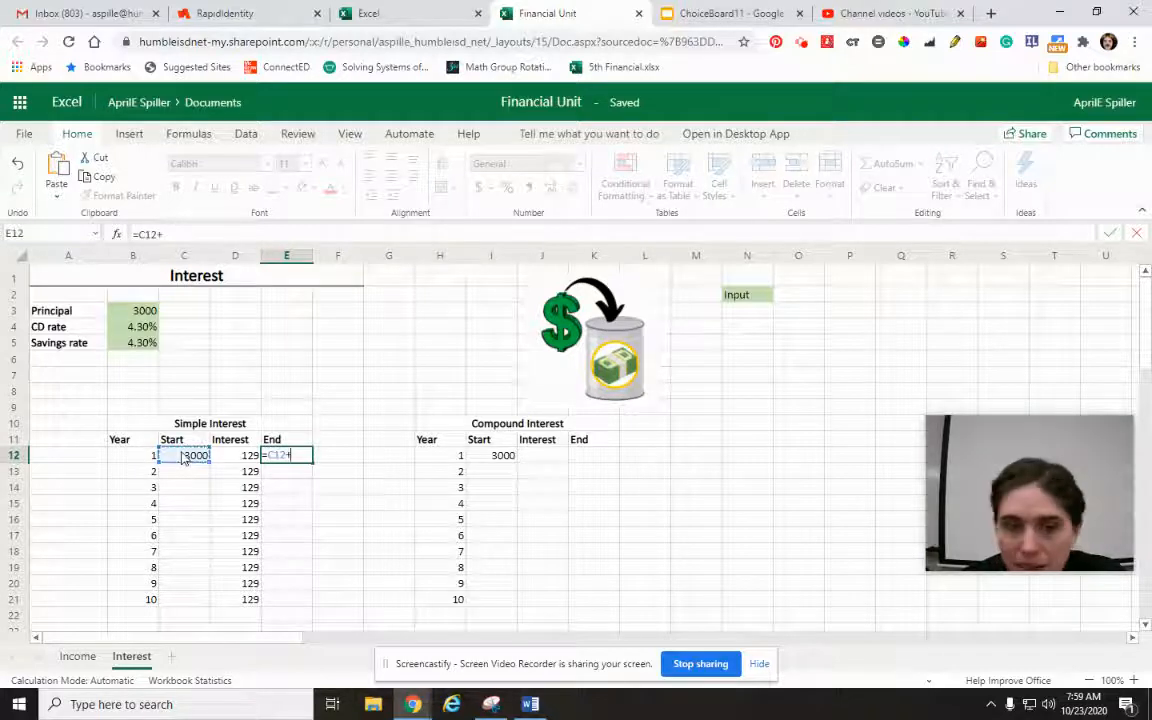
click(230, 456)
key(Return)
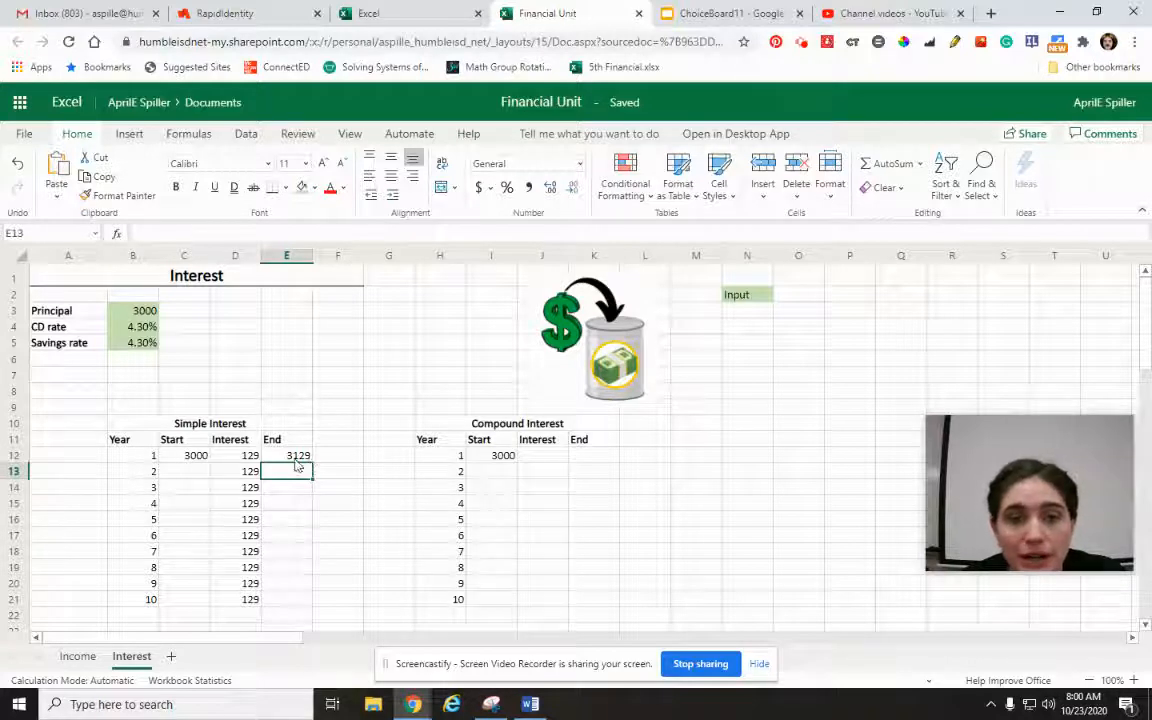
- Set the Simple Interest table's year 2 Start in C13 to the year 1 End balance with =E12
click(190, 473)
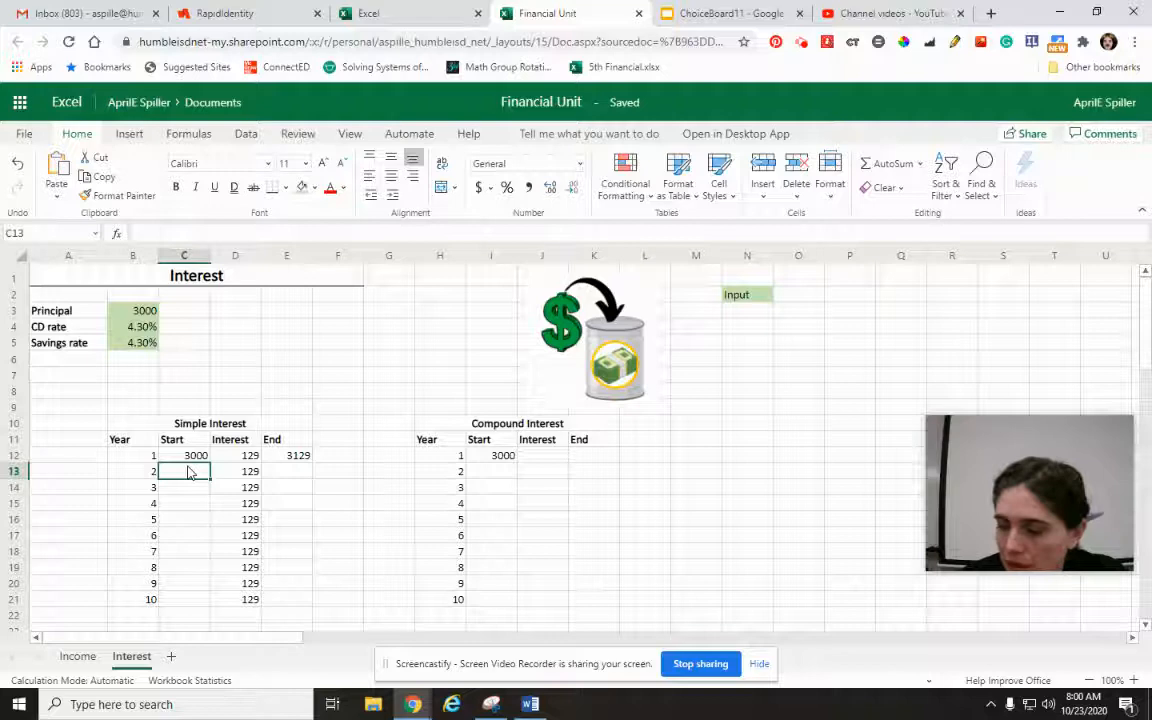
text(=)
click(296, 460)
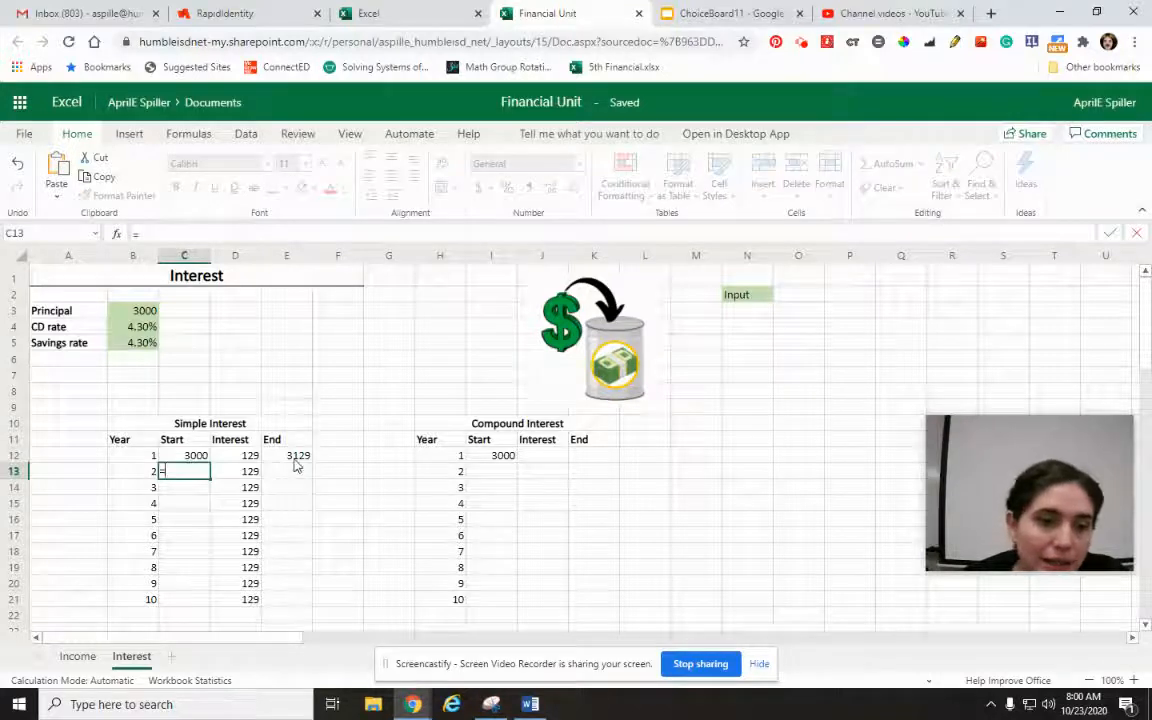
key(Return)
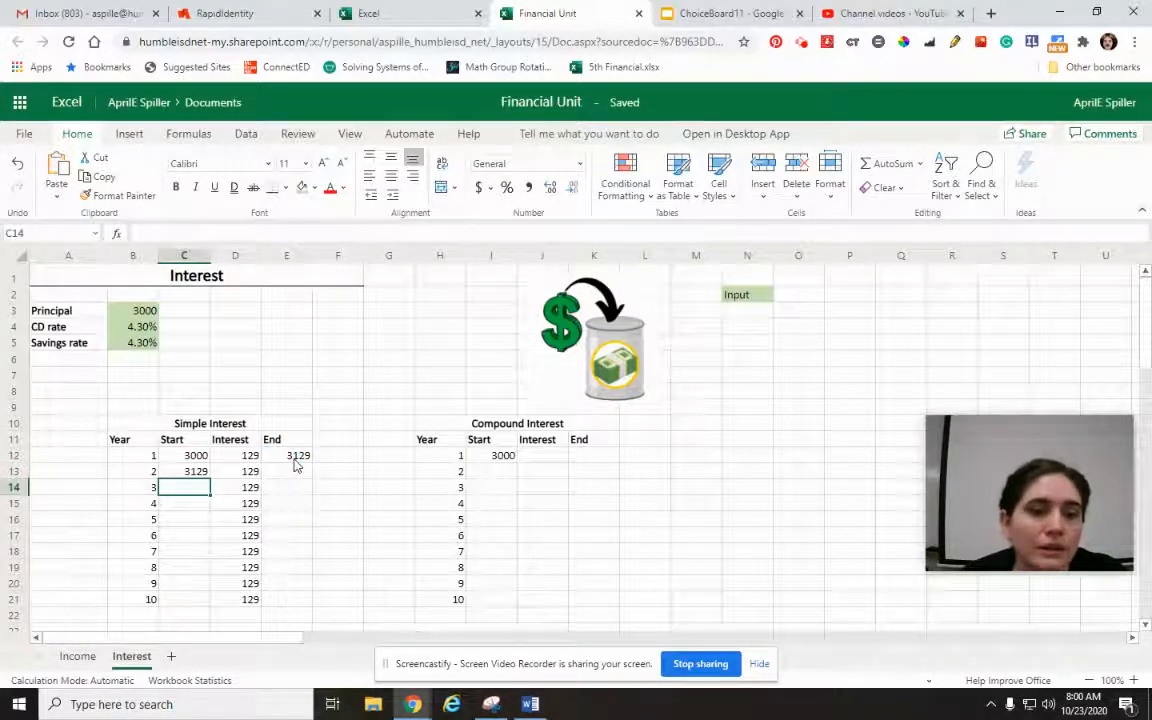
- Autofill the End balance formula from E12 through year 10 in E21
click(291, 458)
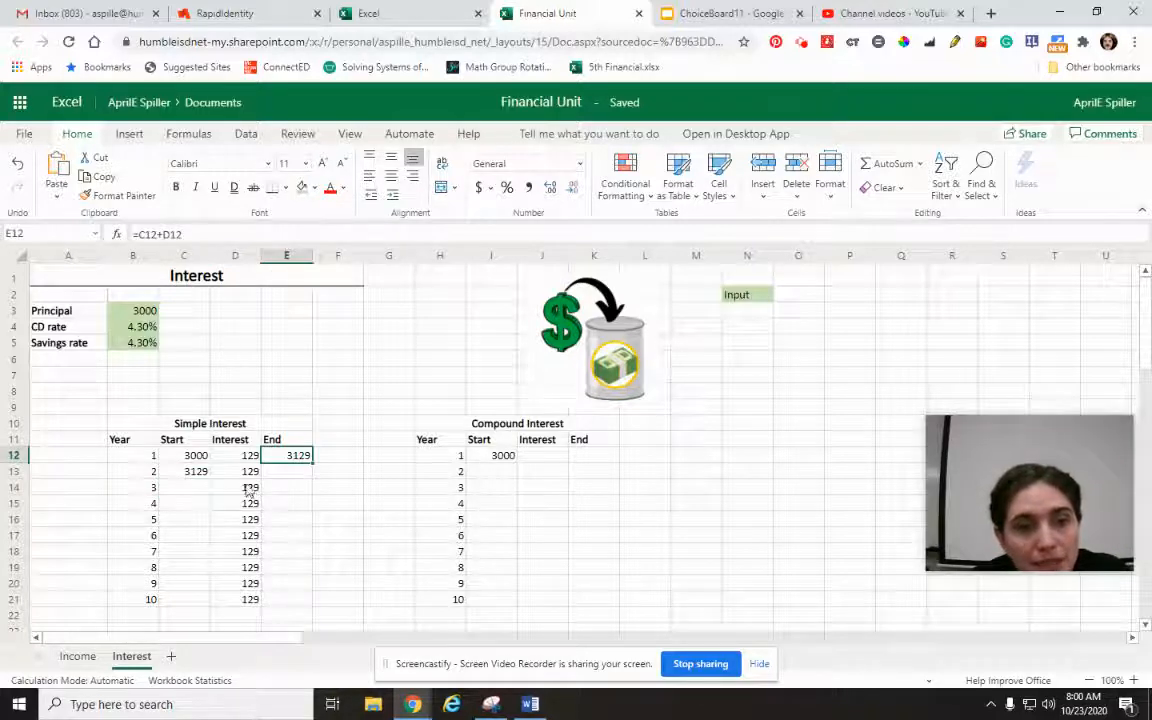
drag(312, 463, 309, 600)
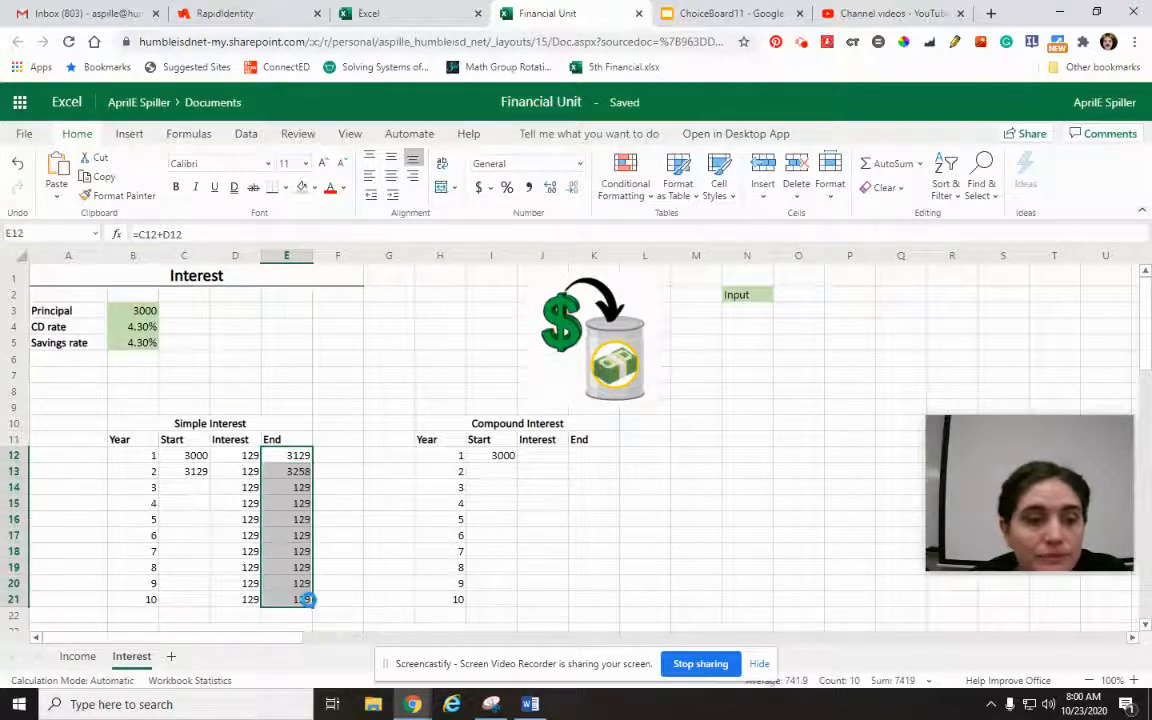
click(344, 553)
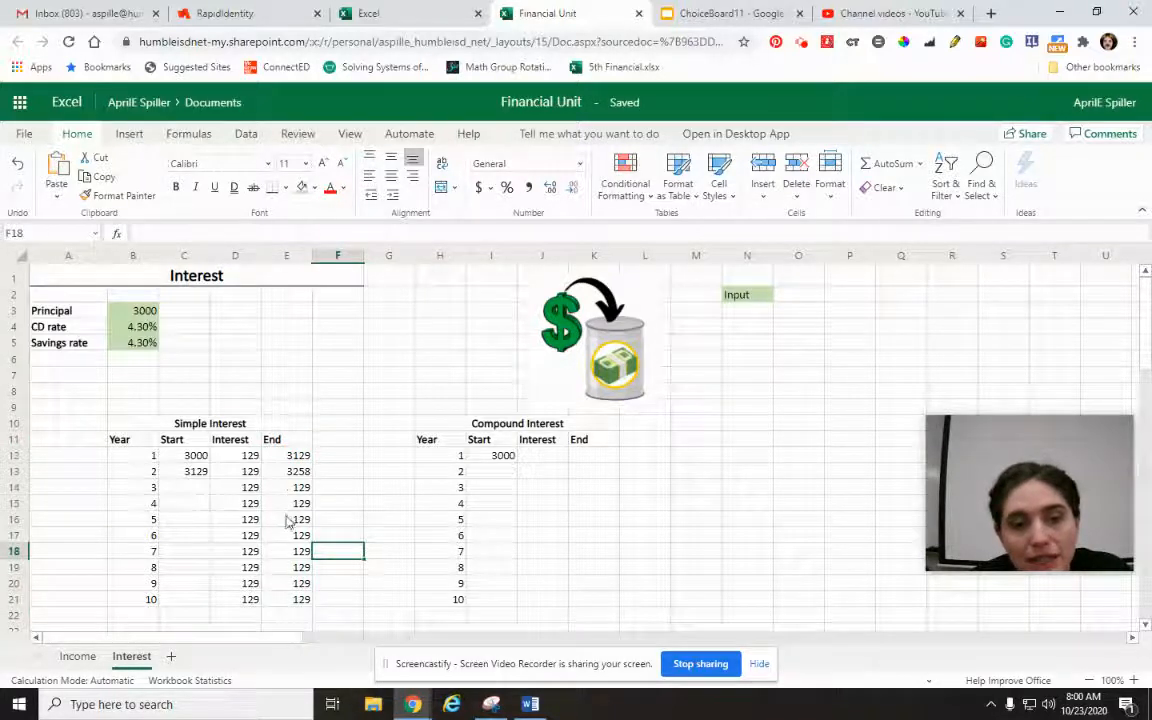
- Set the year 3 Start in C14 to =E13 and autofill the simple interest Start column from C13 through C21
click(186, 471)
click(190, 458)
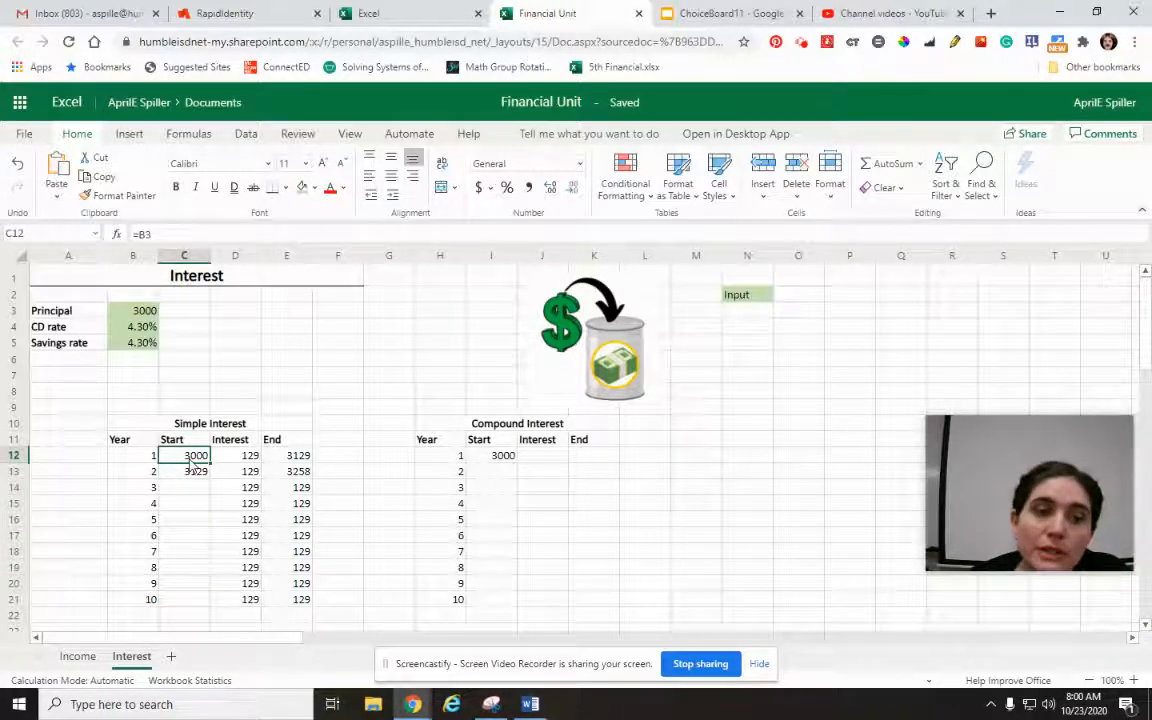
click(194, 474)
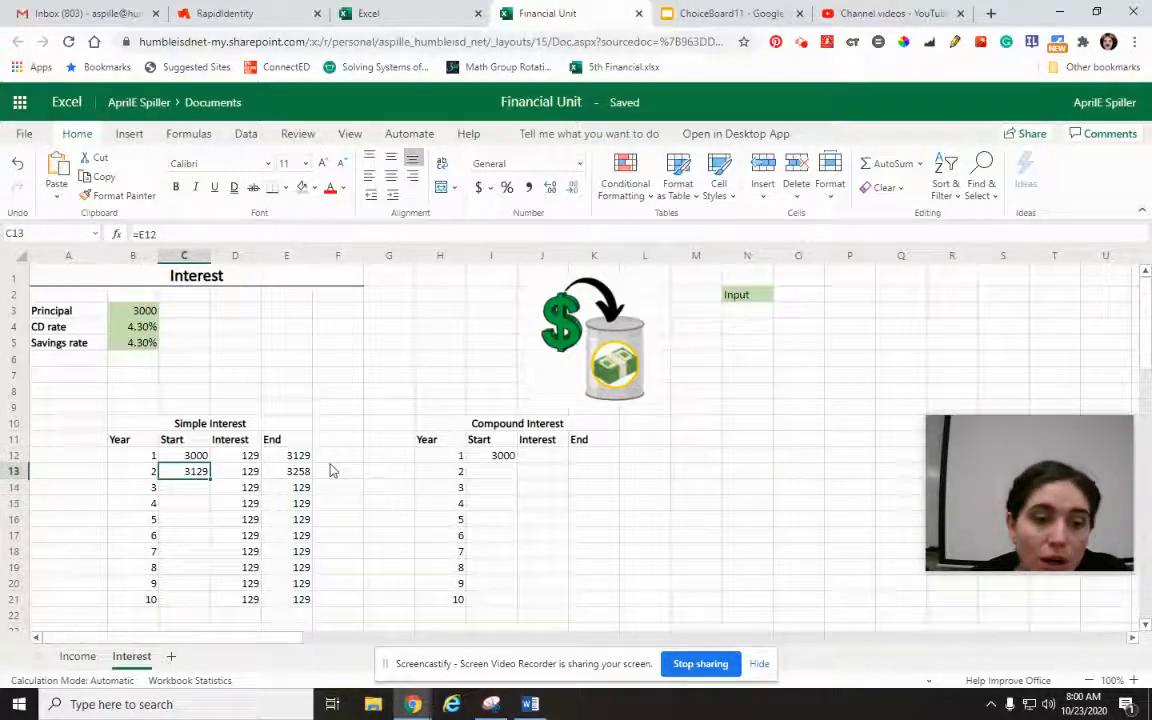
click(192, 491)
text(=)
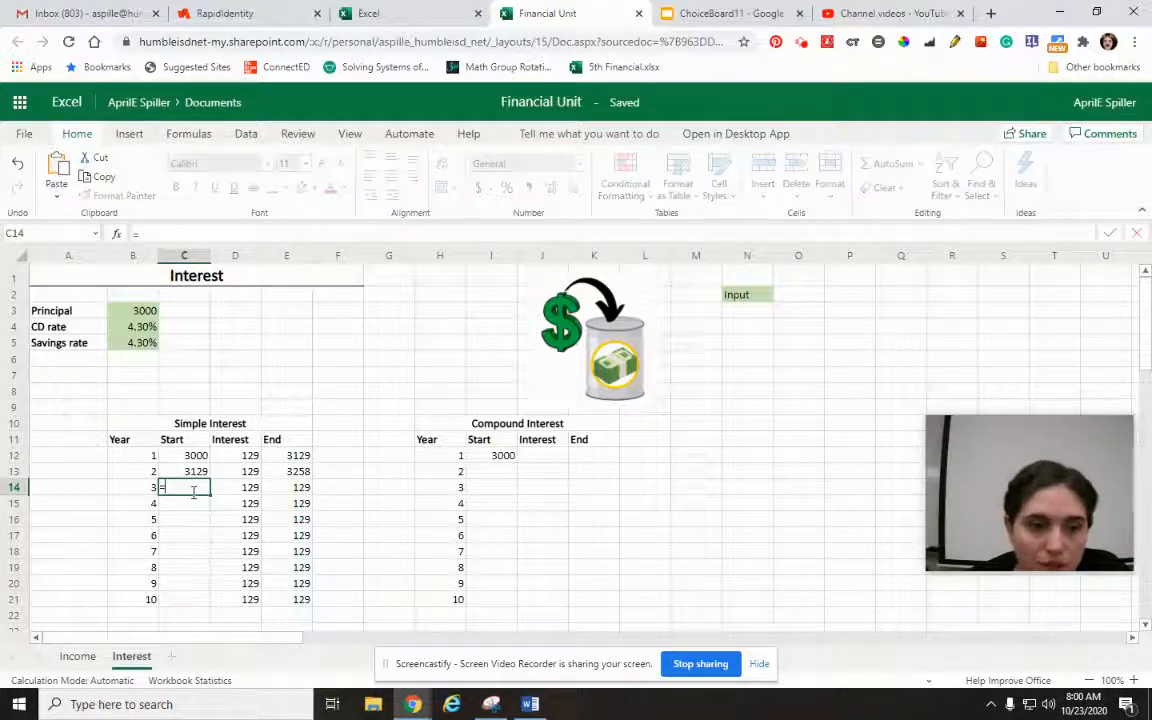
click(287, 472)
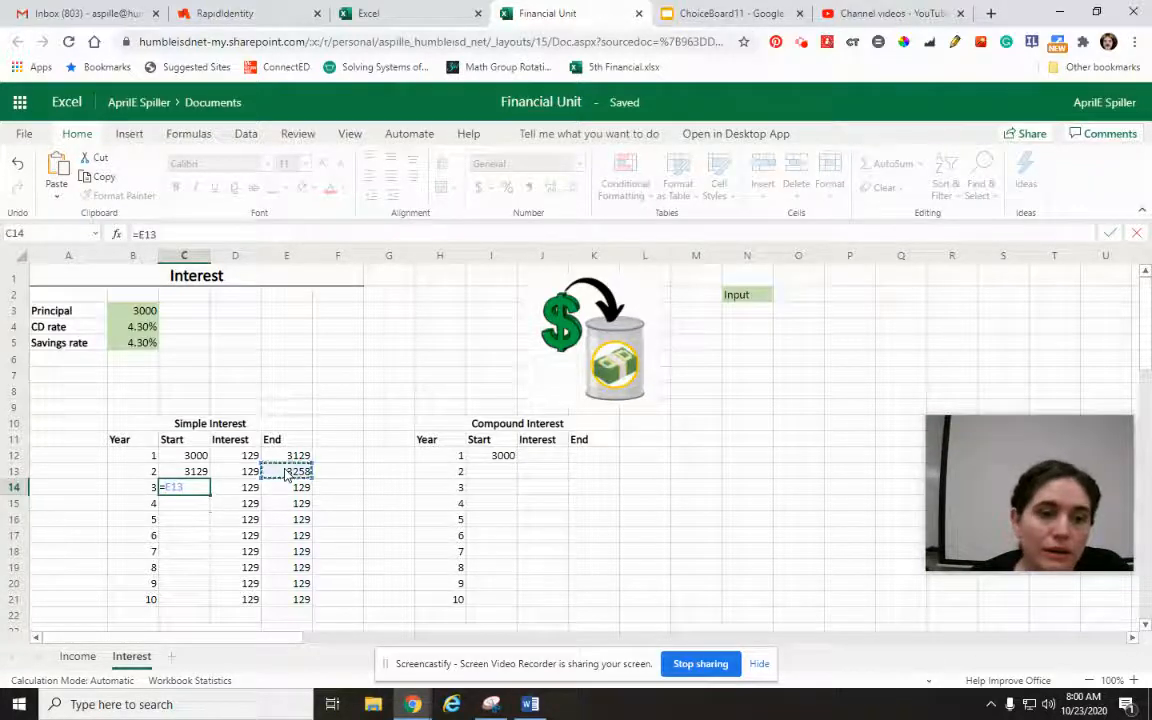
key(Return)
drag(185, 471, 207, 602)
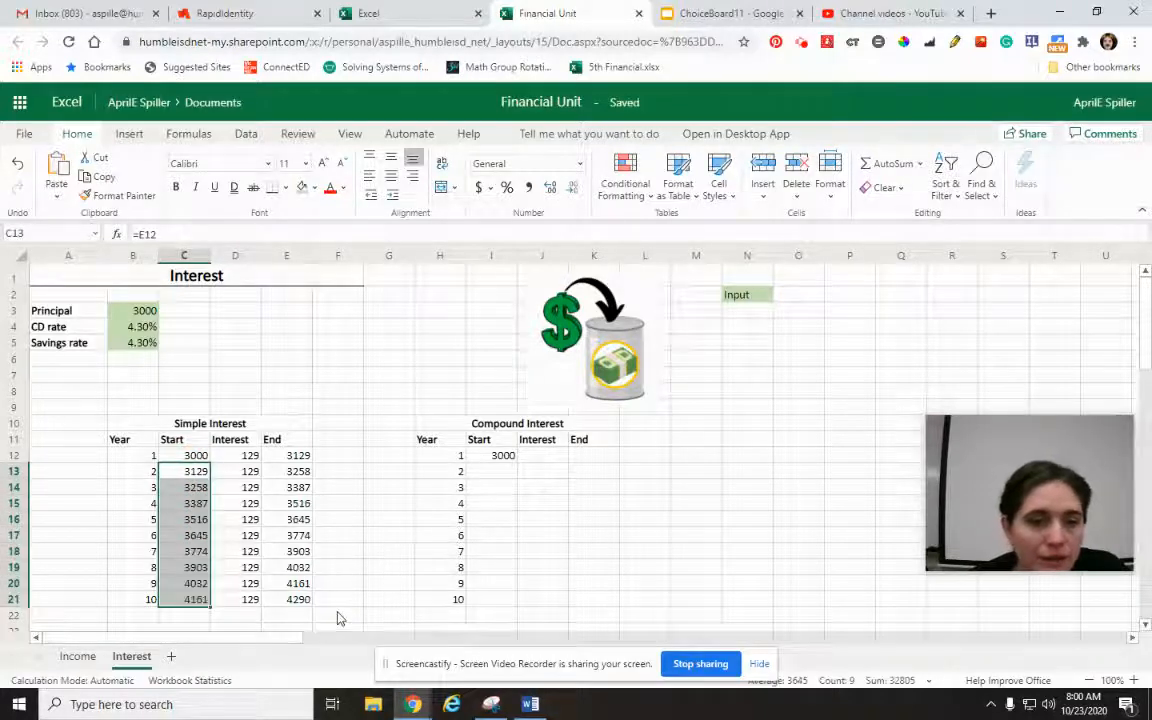
click(388, 582)
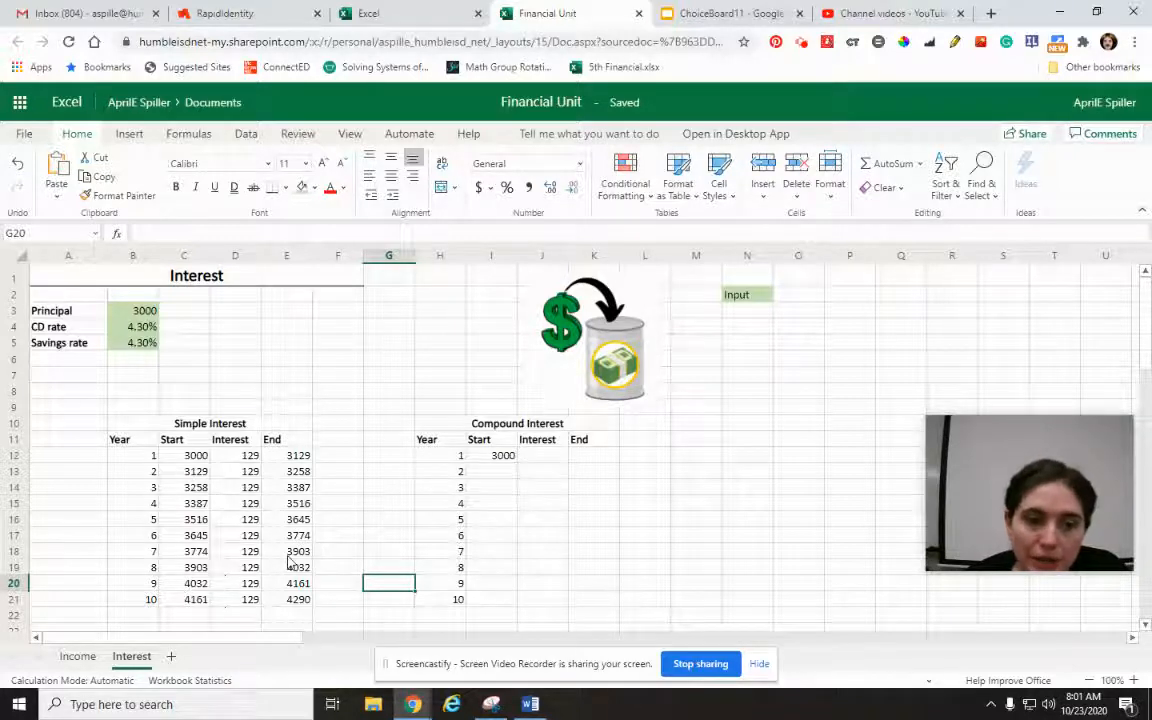
- Calculate the Compound Interest table's year 1 Interest in J12 as start times the fixed savings rate, =I12*$B$5
click(527, 458)
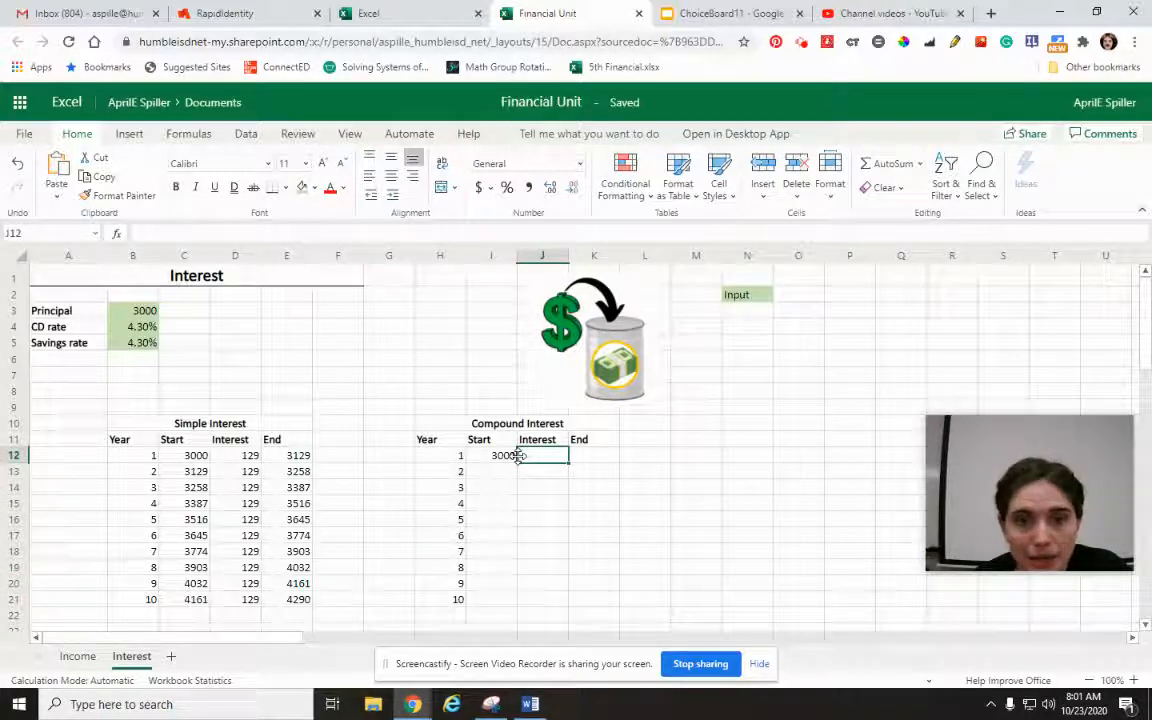
click(493, 460)
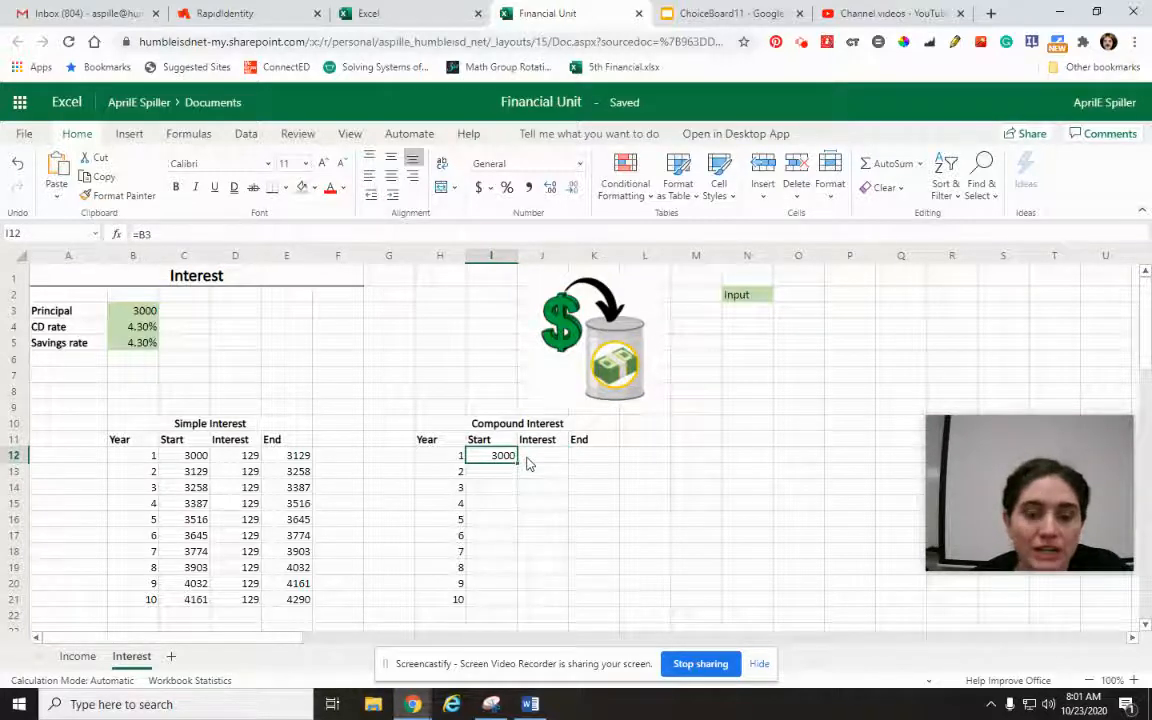
click(530, 463)
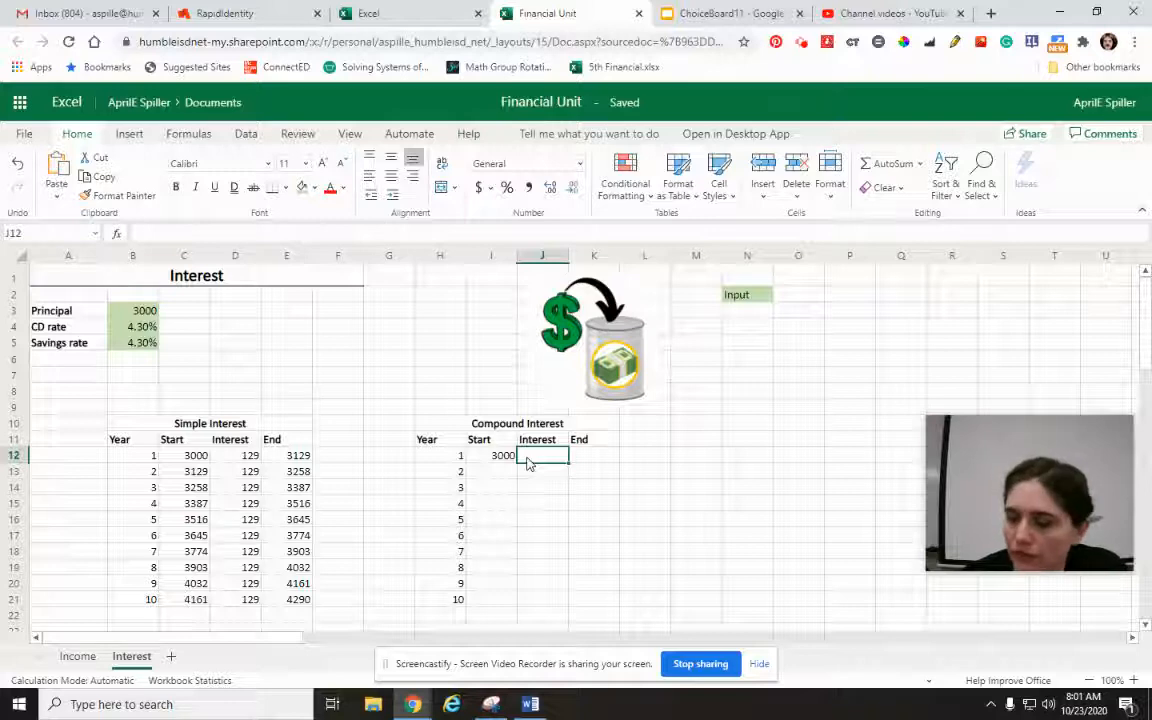
text(=)
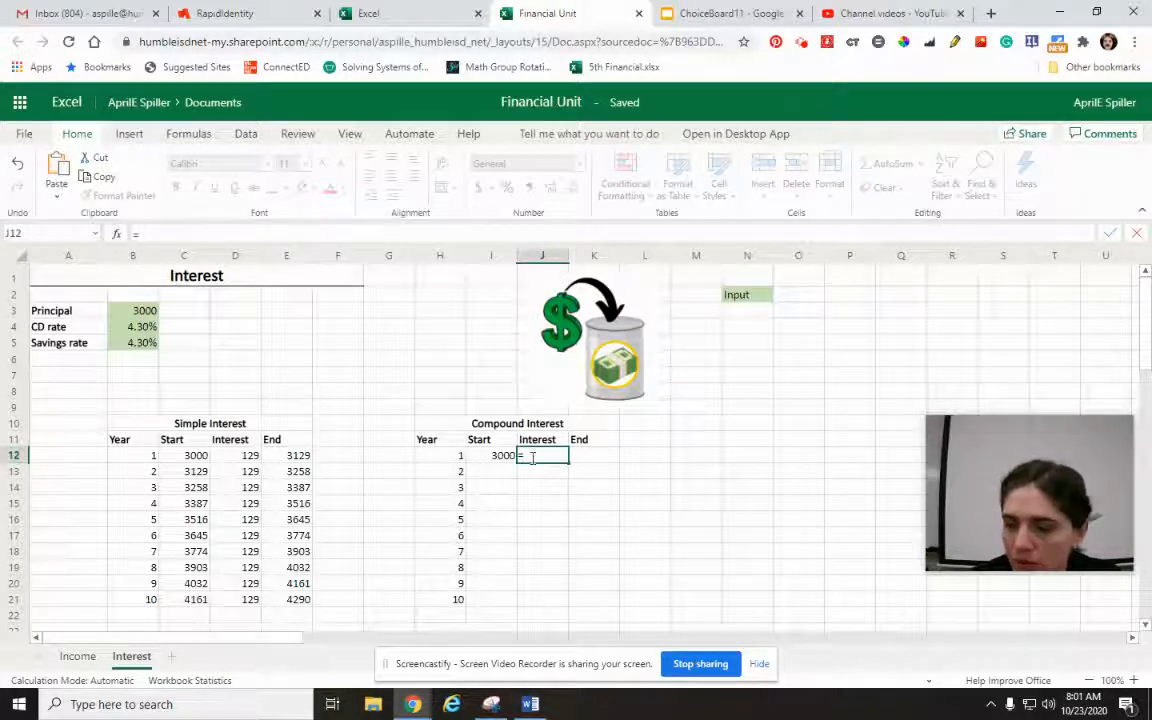
click(481, 457)
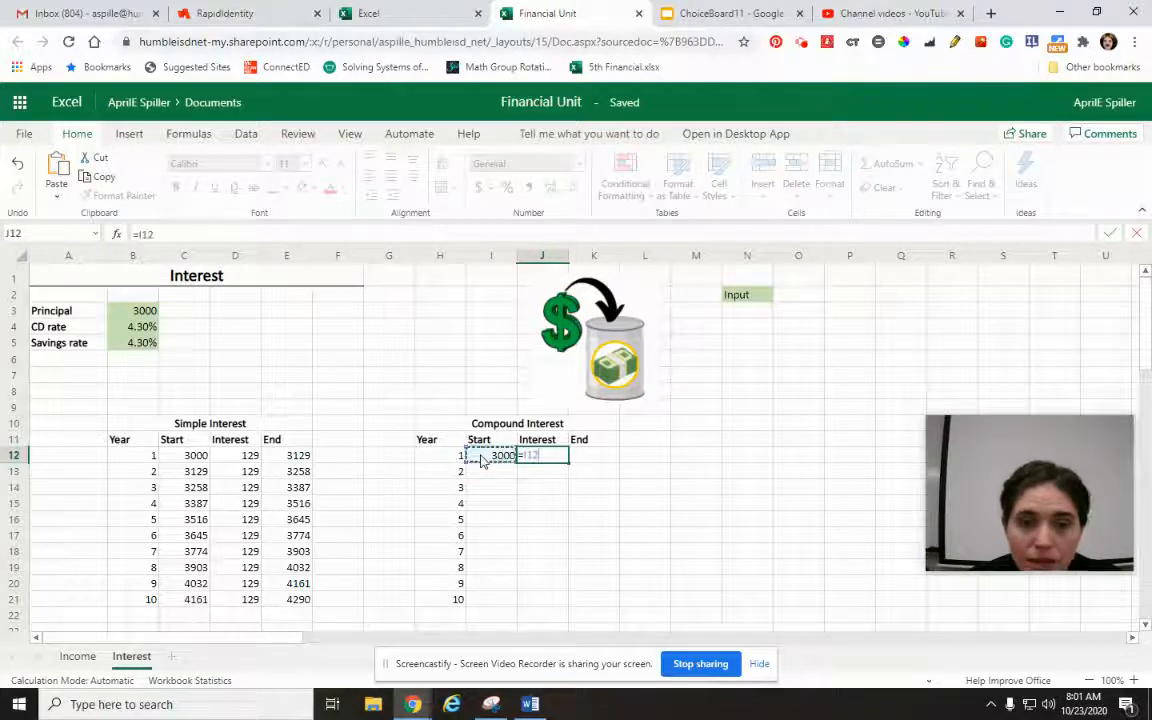
text(*)
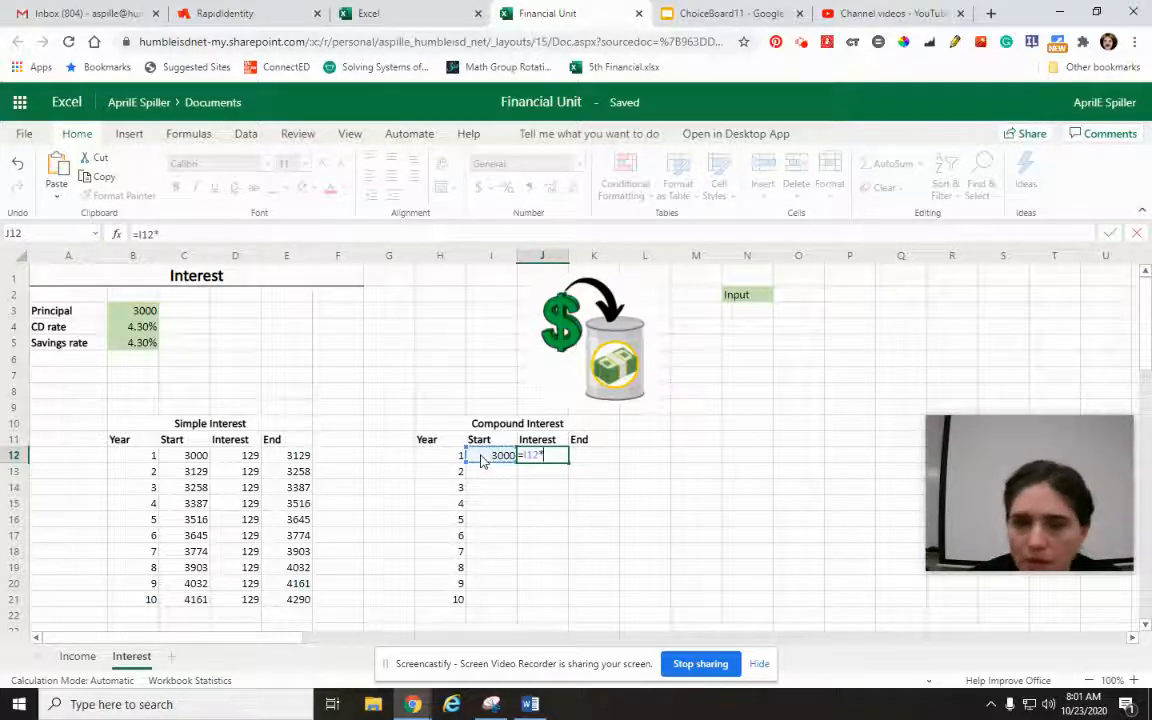
click(128, 343)
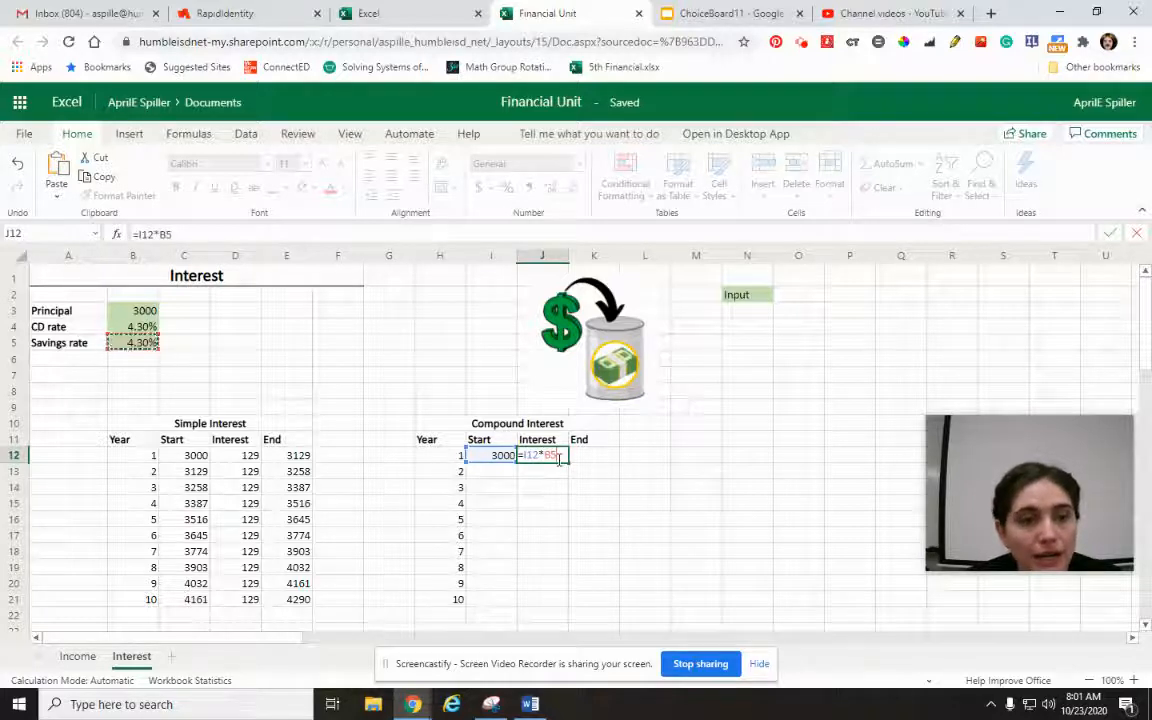
click(160, 234)
key(F4)
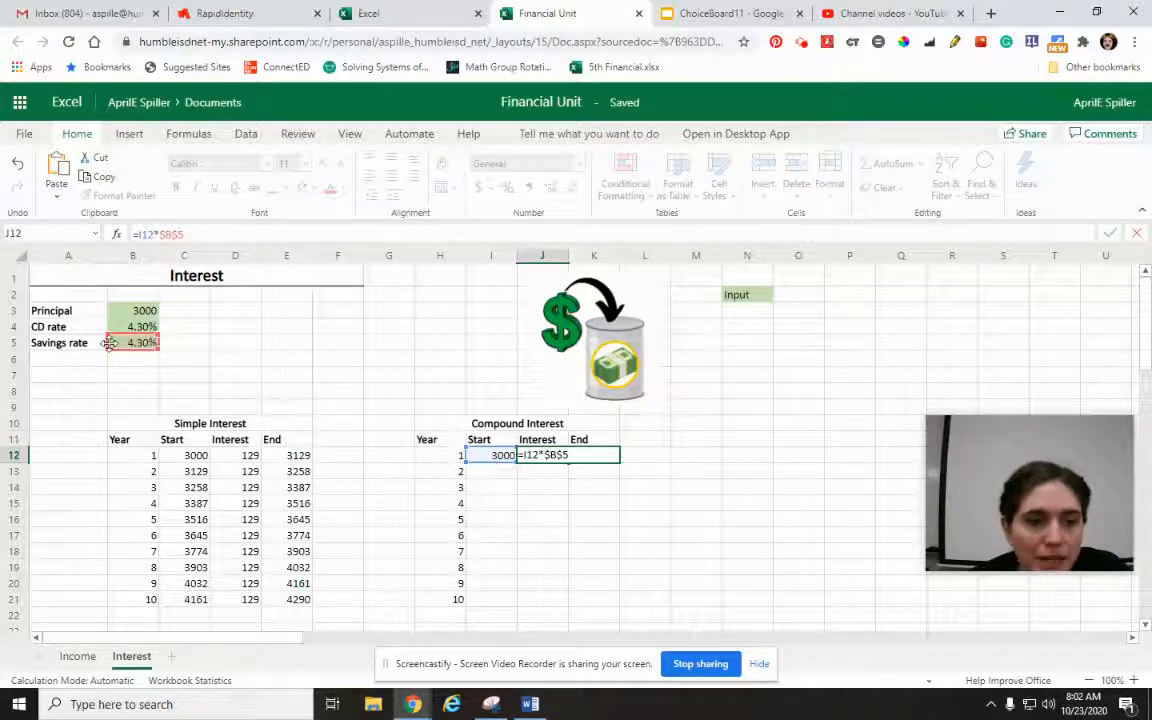
key(Return)
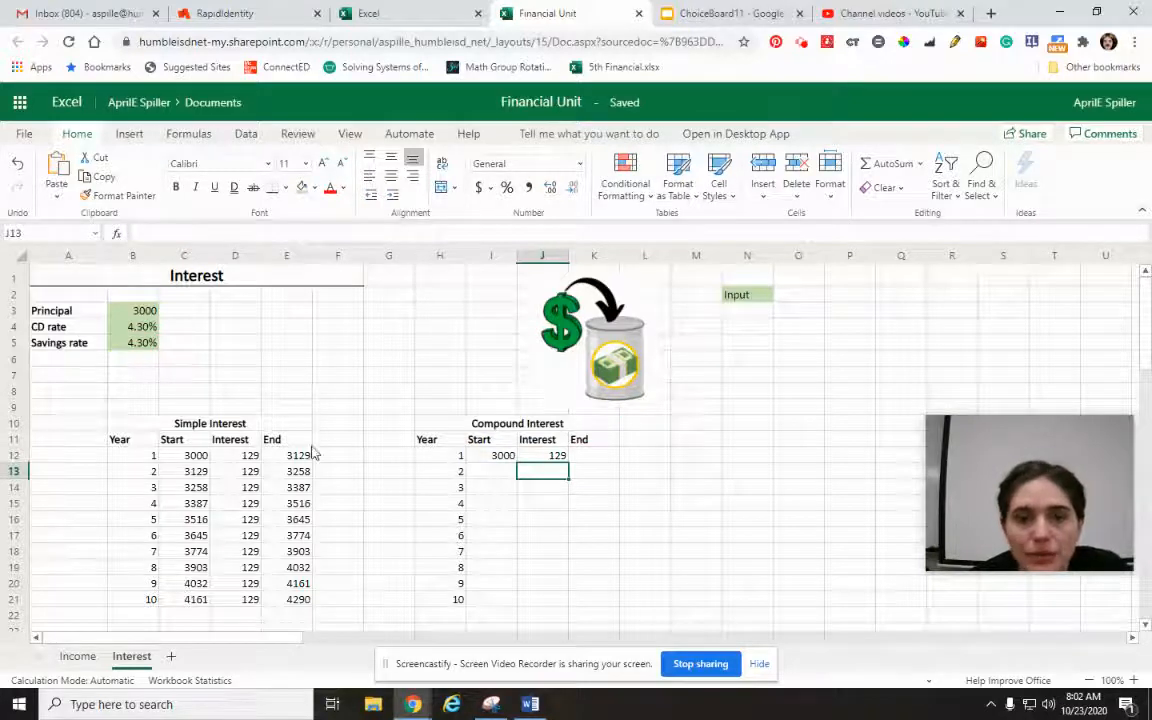
- Calculate the Compound Interest table's year 1 End balance in K12 as start plus interest, =I12+J12
click(612, 456)
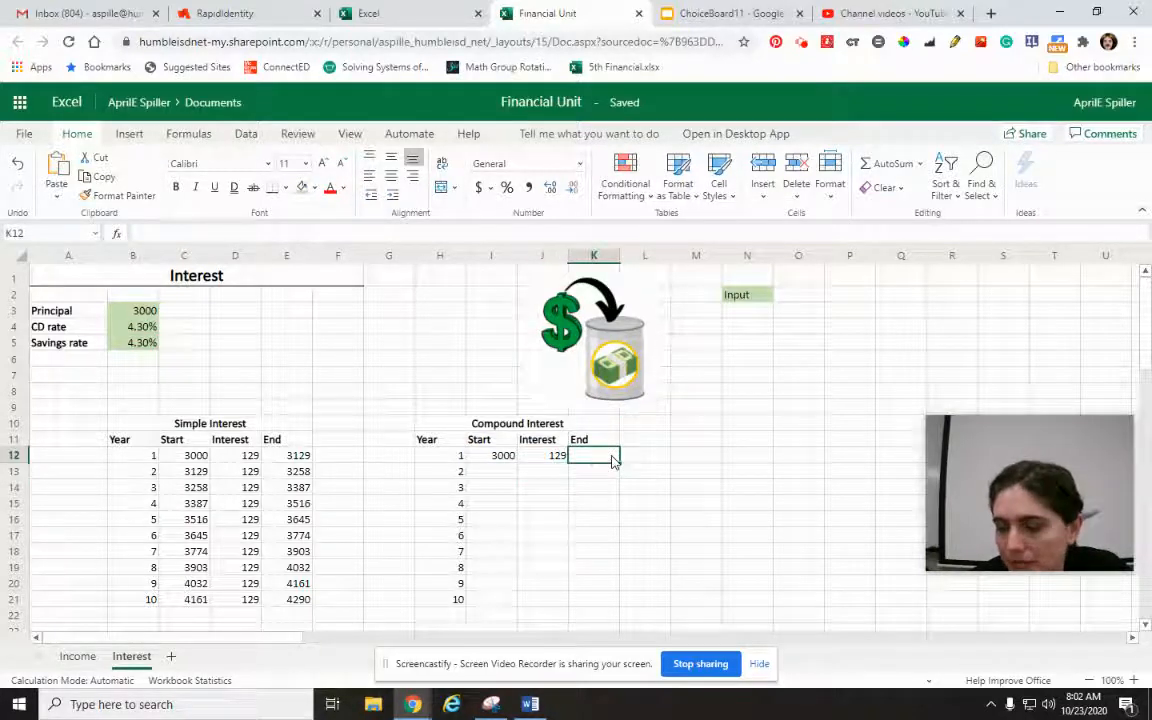
text(=)
click(504, 458)
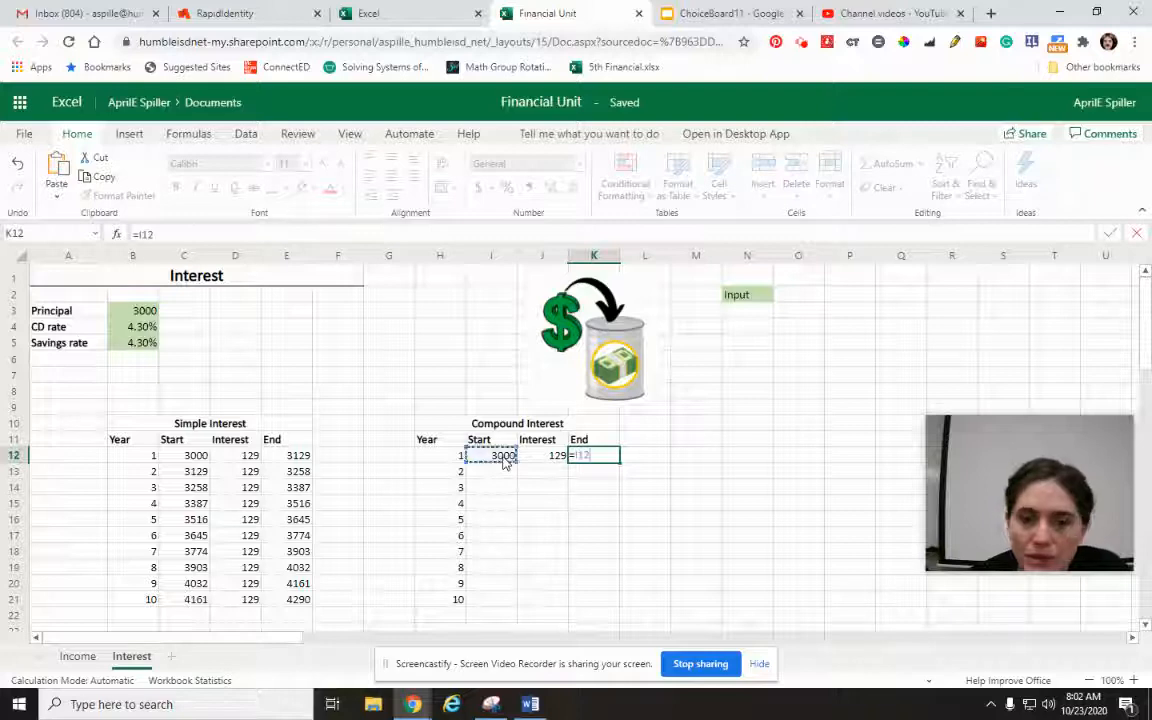
text(+)
click(540, 458)
key(Return)
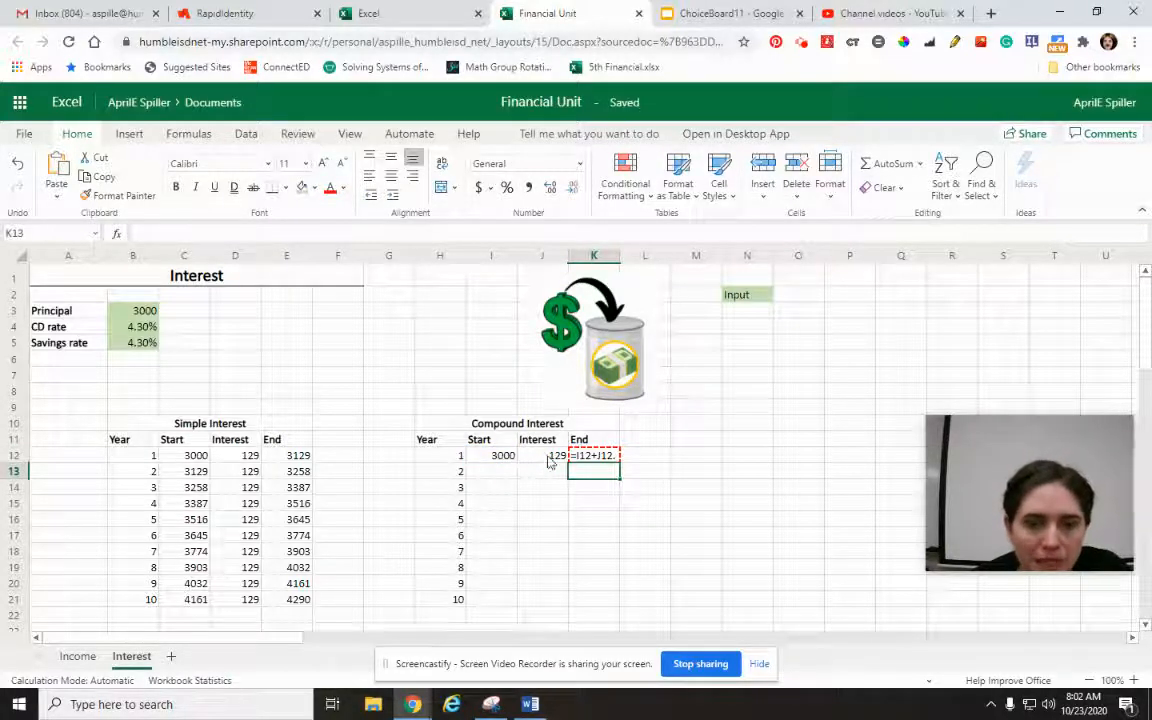
click(608, 456)
click(201, 233)
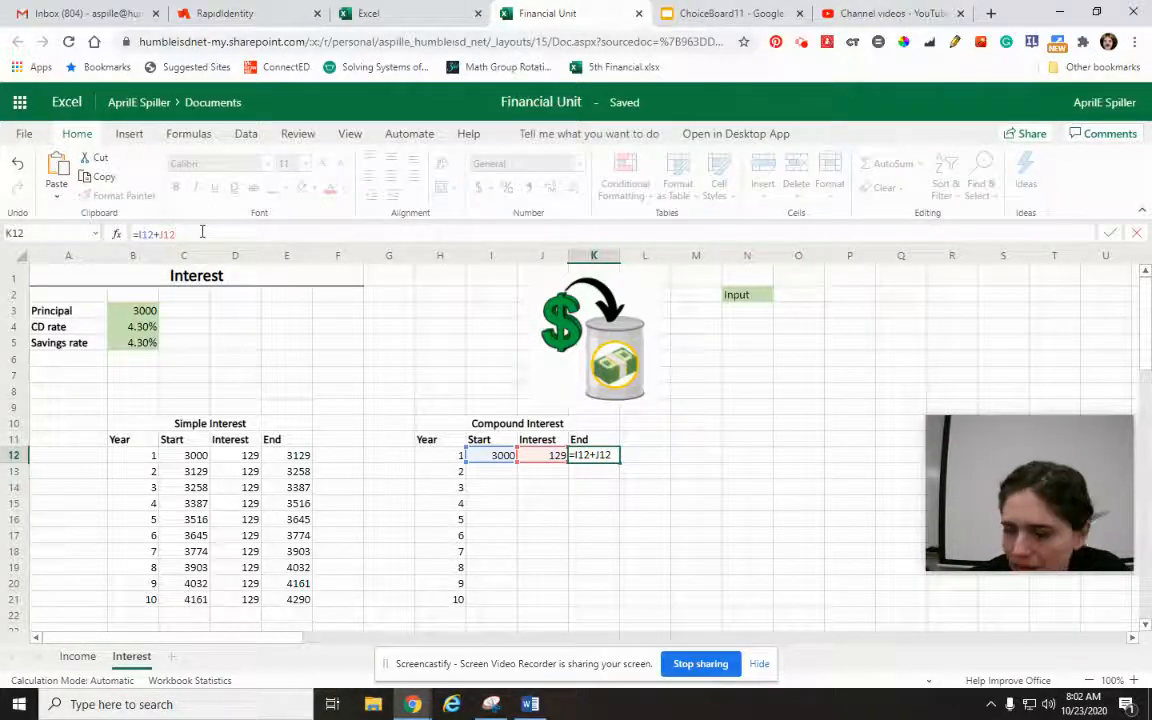
key(Return)
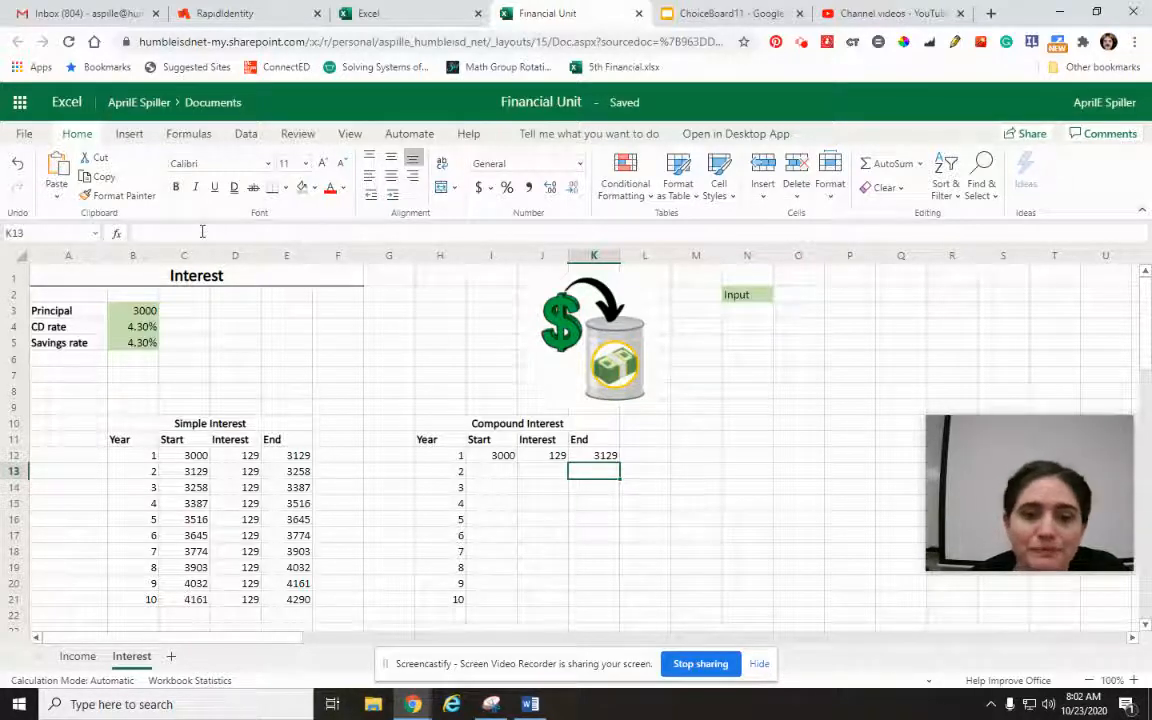
key(Up)
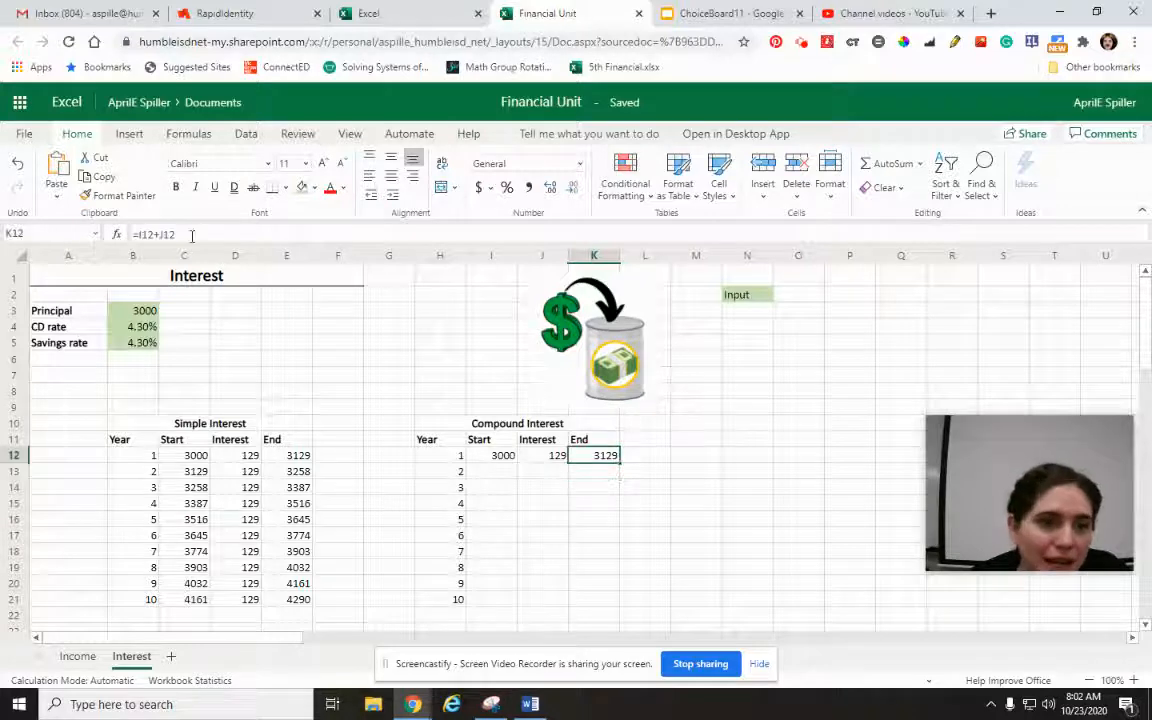
click(191, 235)
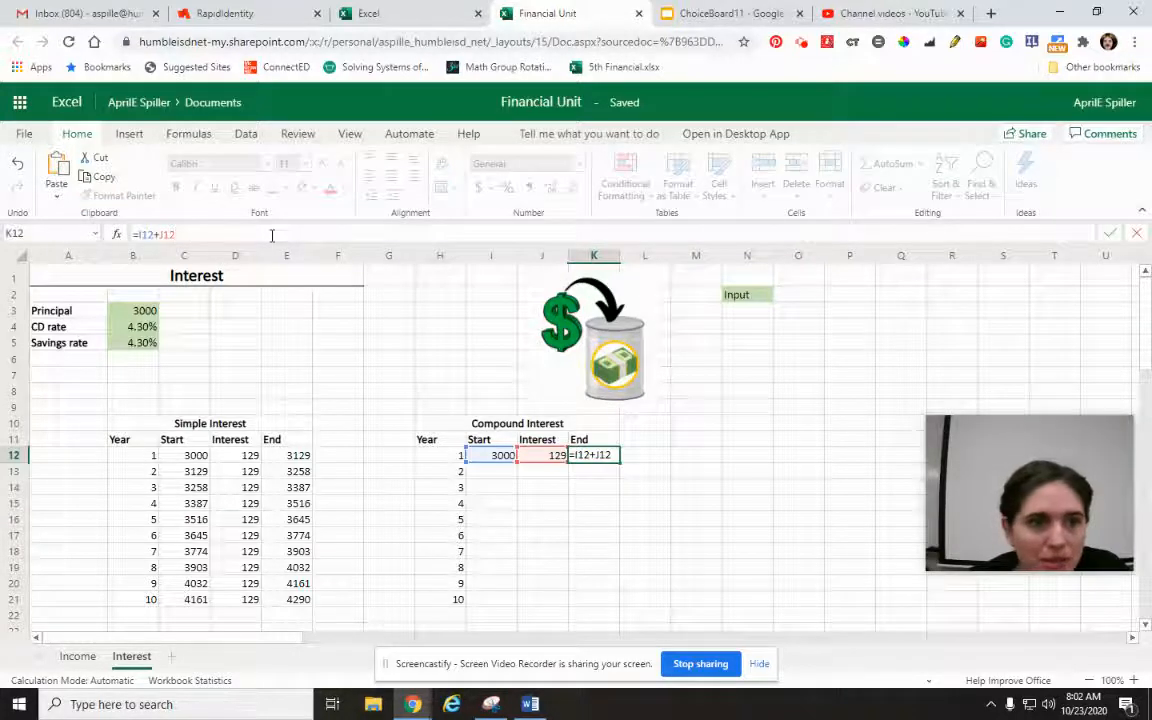
text(.)
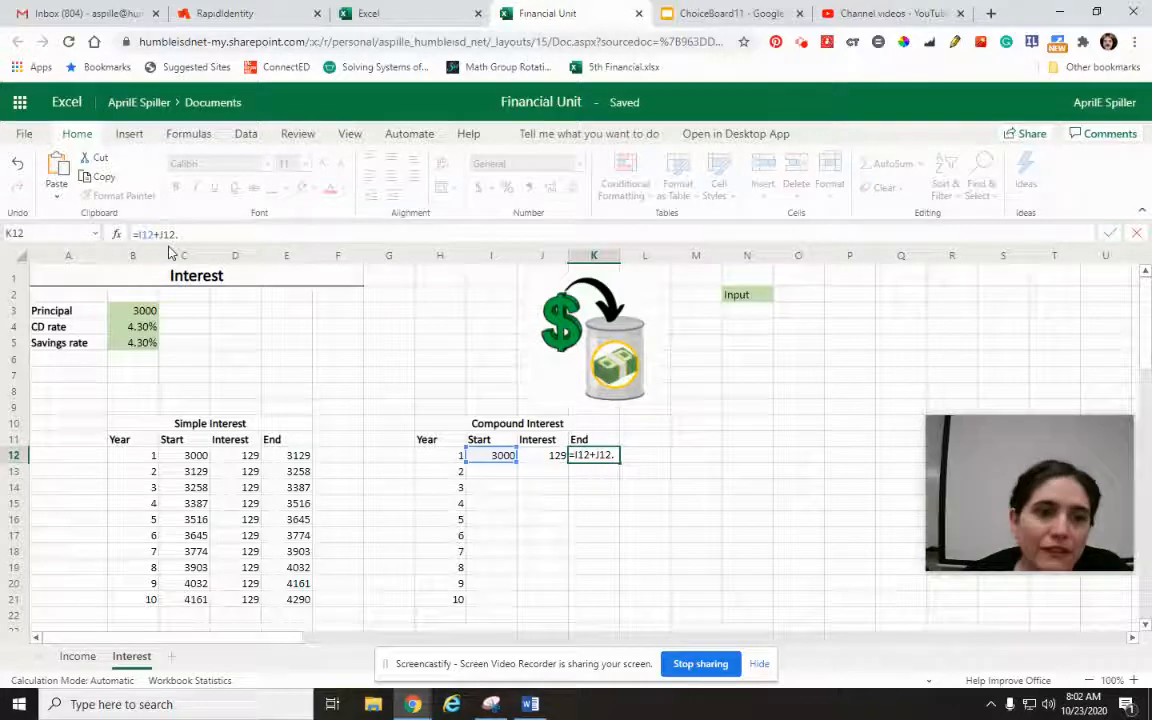
key(BackSpace)
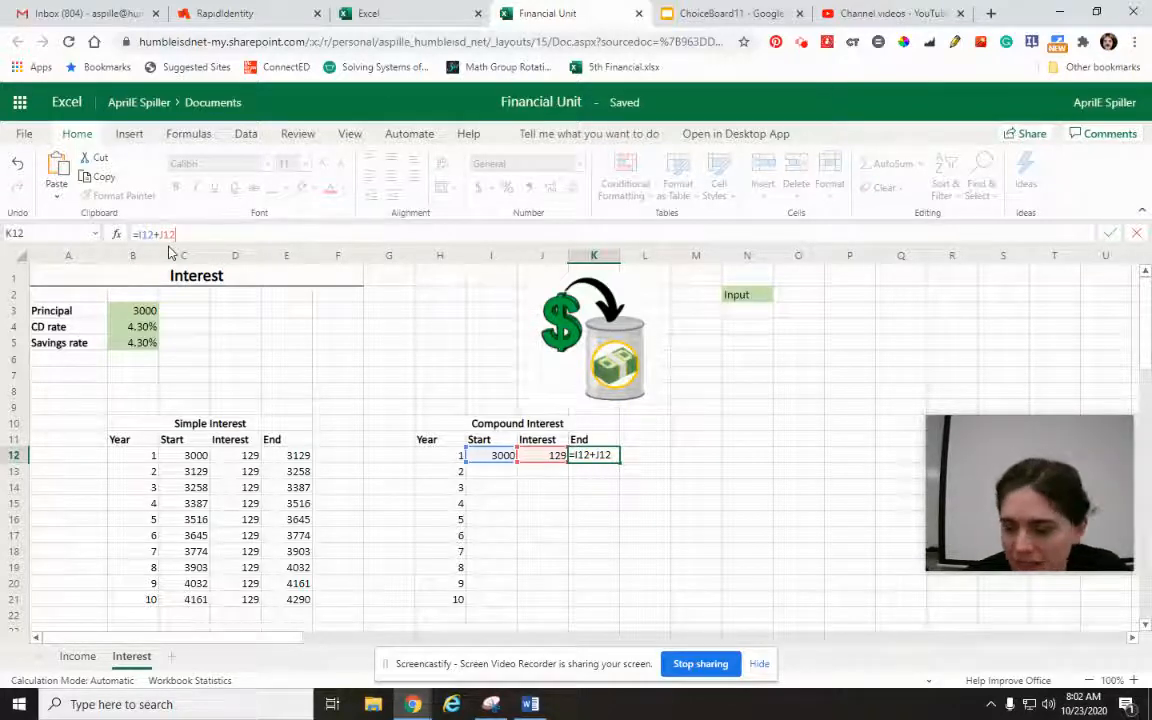
key(Return)
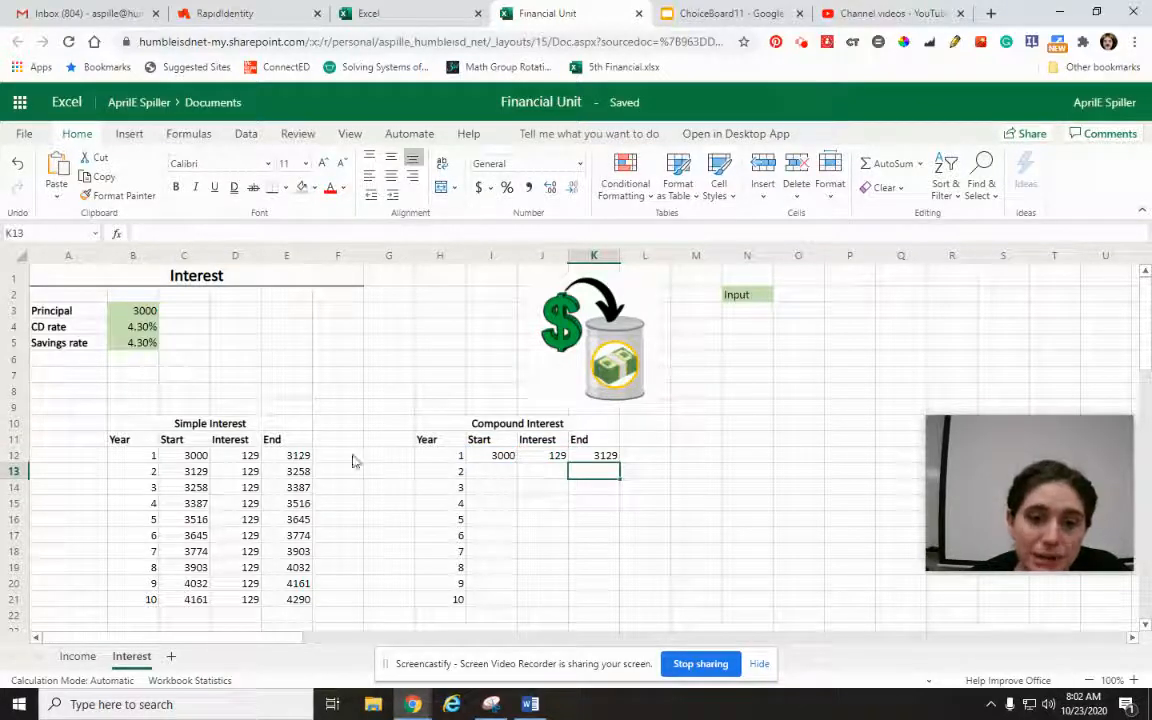
- Set the Compound Interest table's year 2 Start in I13 to the year 1 End balance with =K12
click(512, 473)
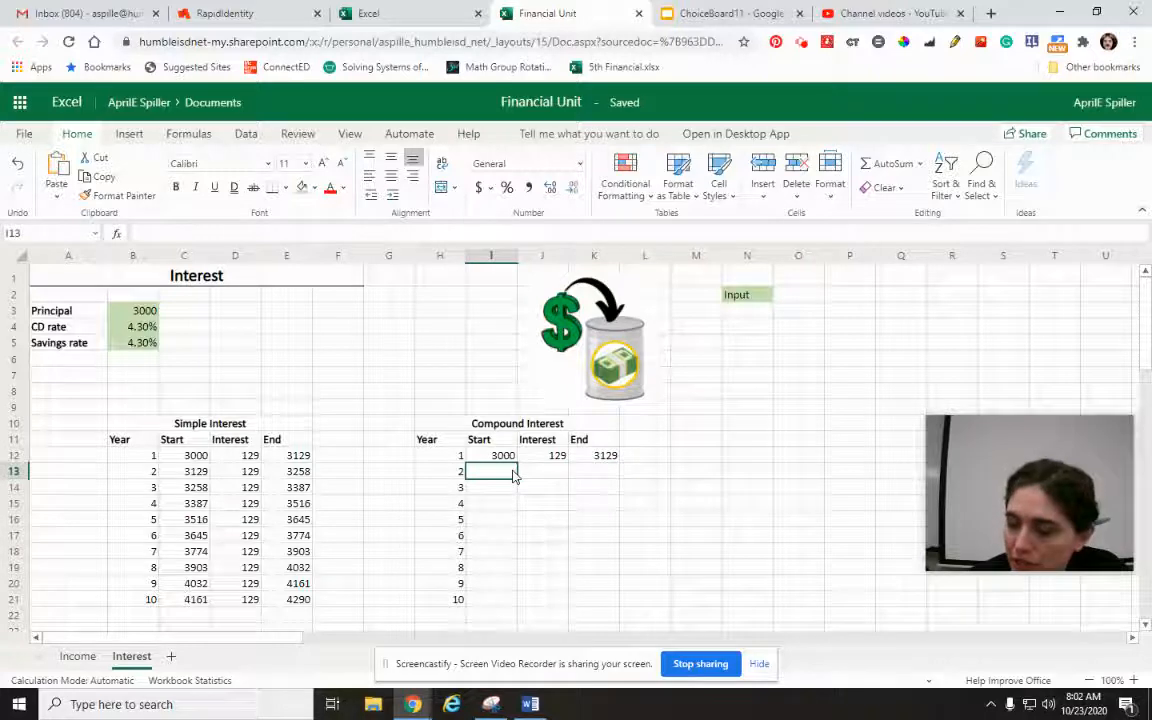
text(=)
click(597, 457)
key(Return)
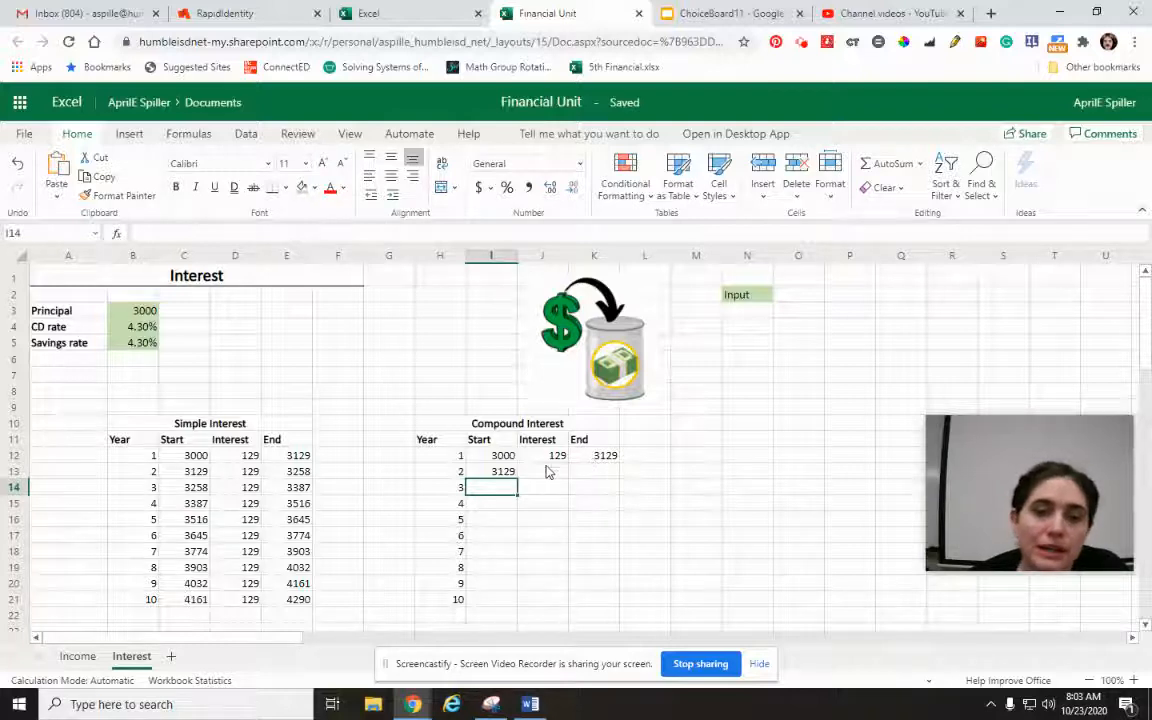
- Calculate the compound year 2 Interest in J13 with =I13*$B$5 and autofill it through year 10 in J21
click(547, 461)
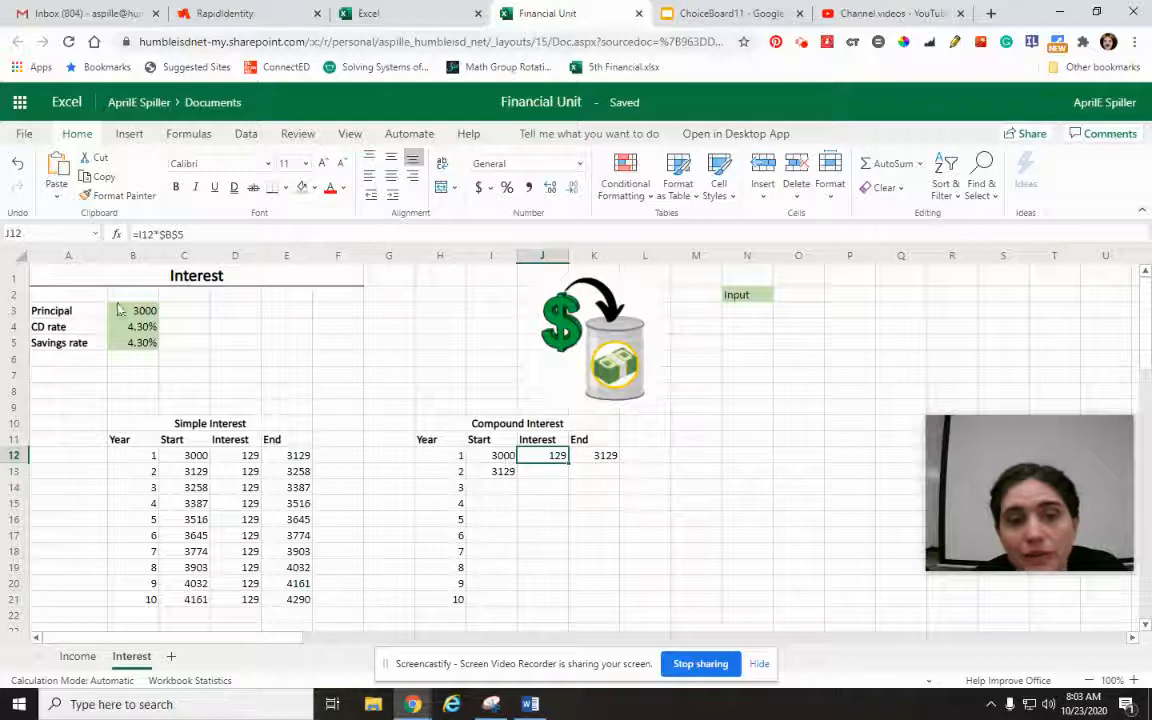
click(550, 478)
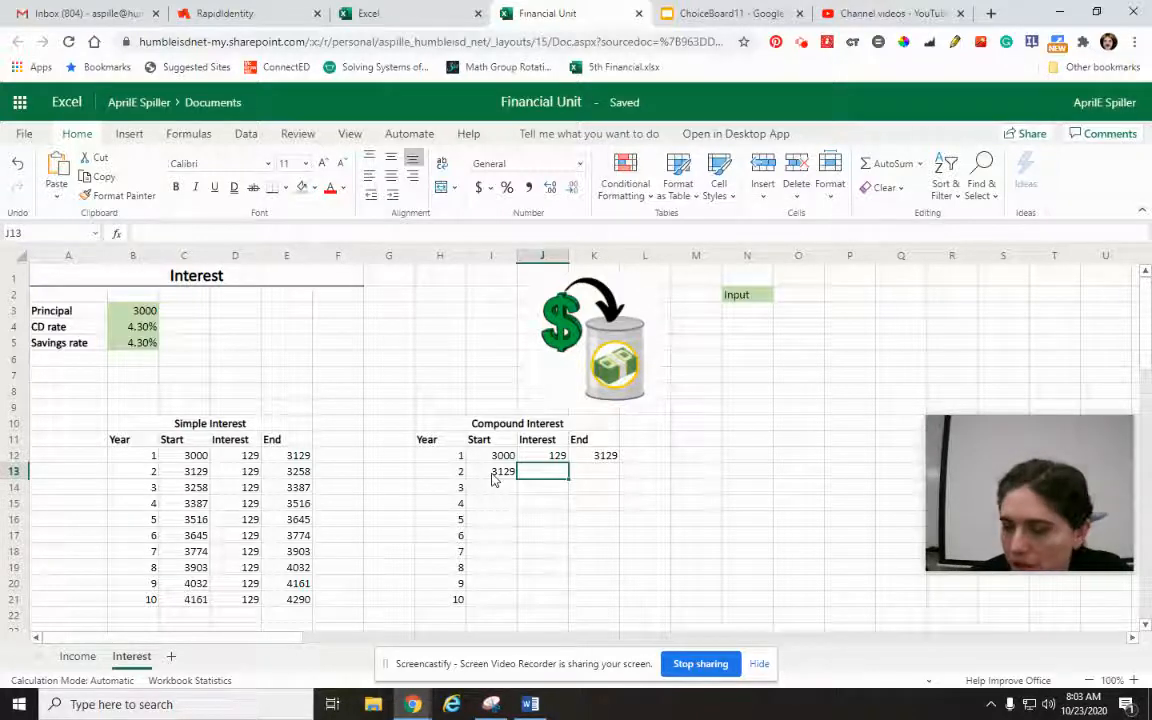
text(=)
click(493, 477)
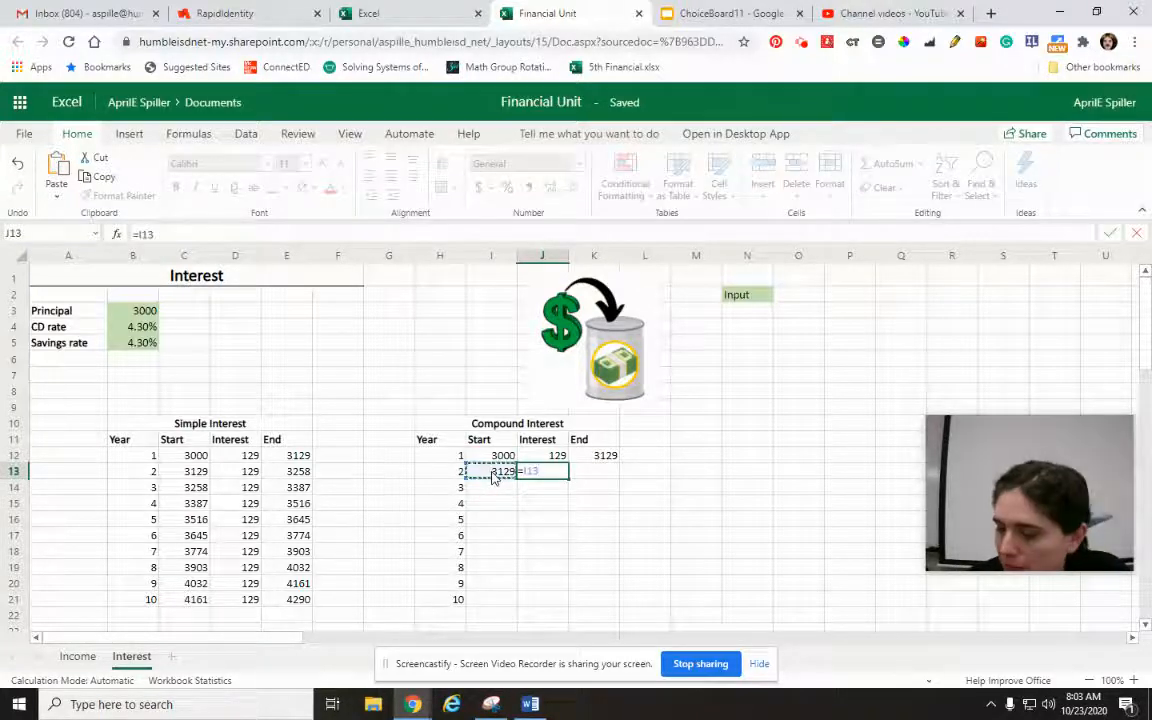
text(*)
click(135, 341)
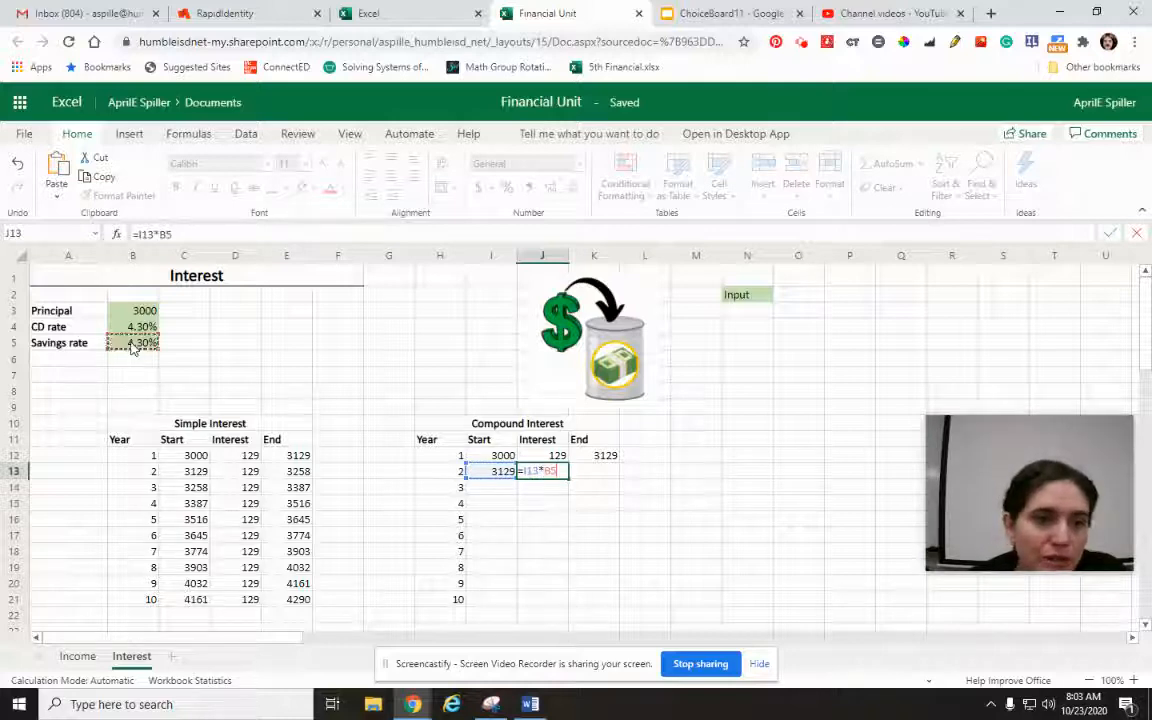
click(551, 471)
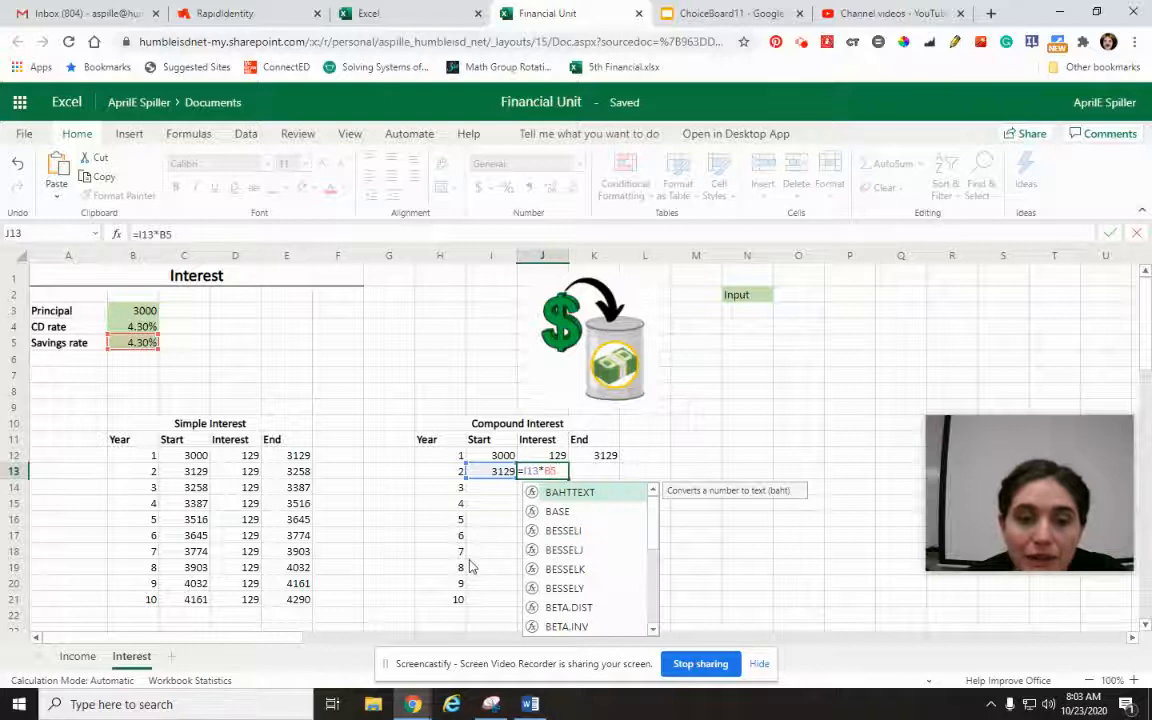
text($B$)
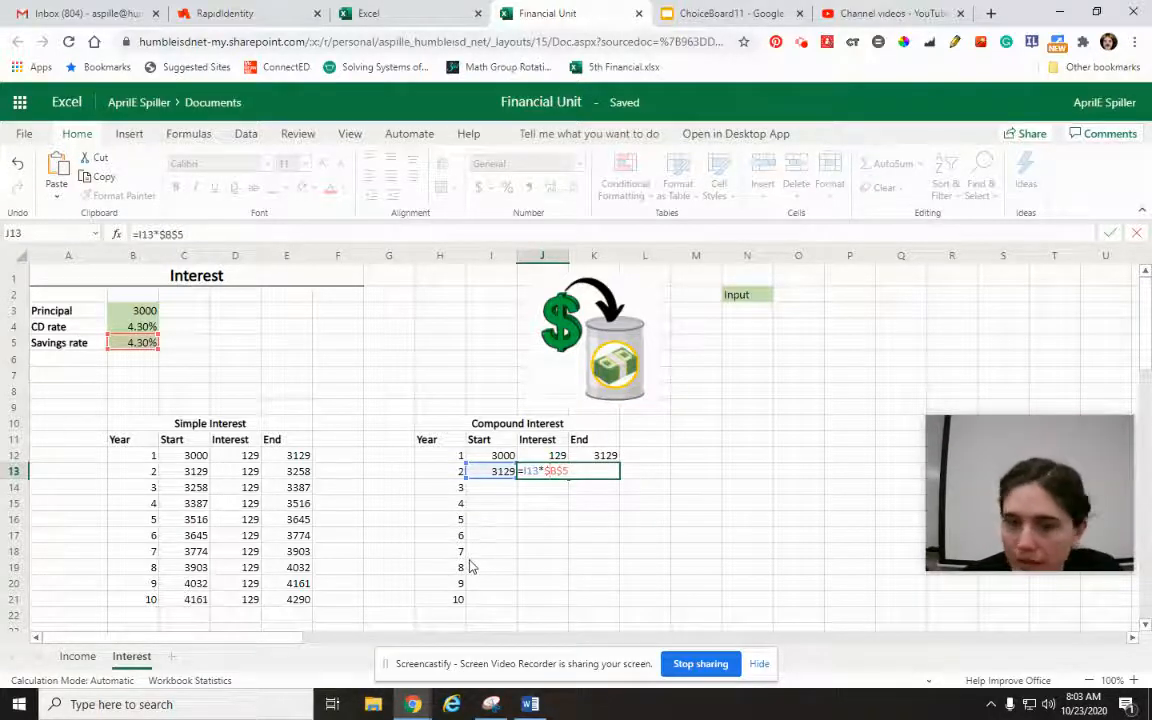
key(Return)
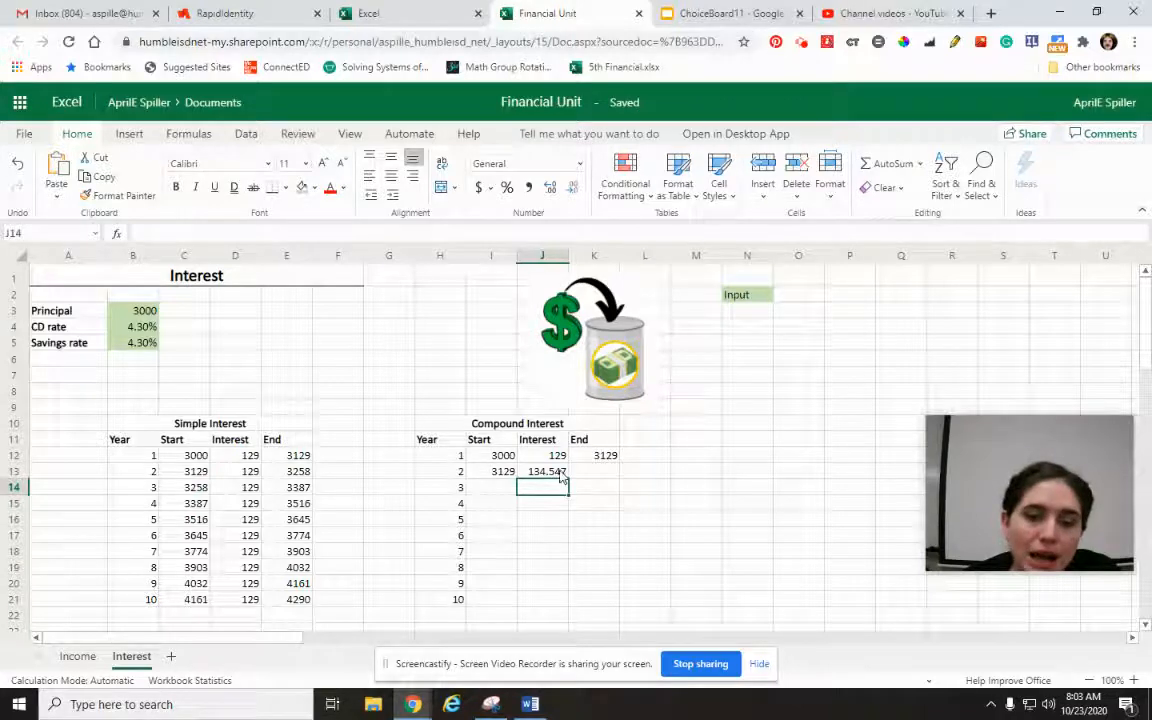
click(560, 473)
drag(567, 481, 569, 594)
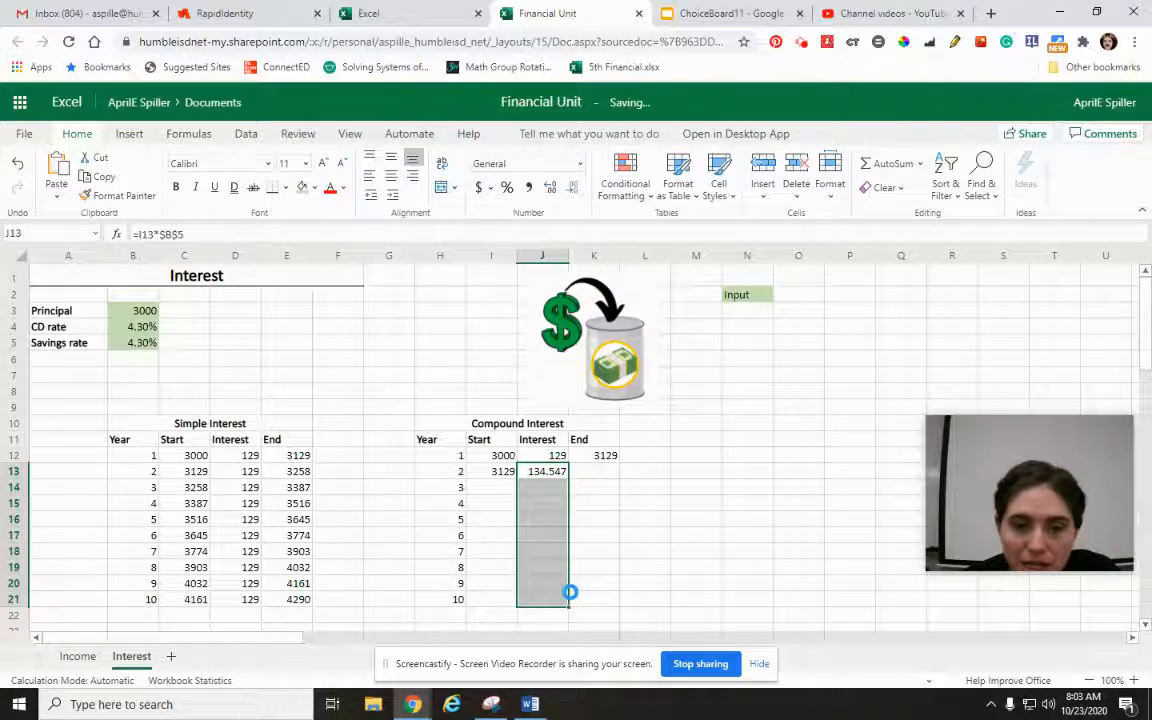
- Autofill the compound End balance formula from K12 into year 2 in K13
click(604, 470)
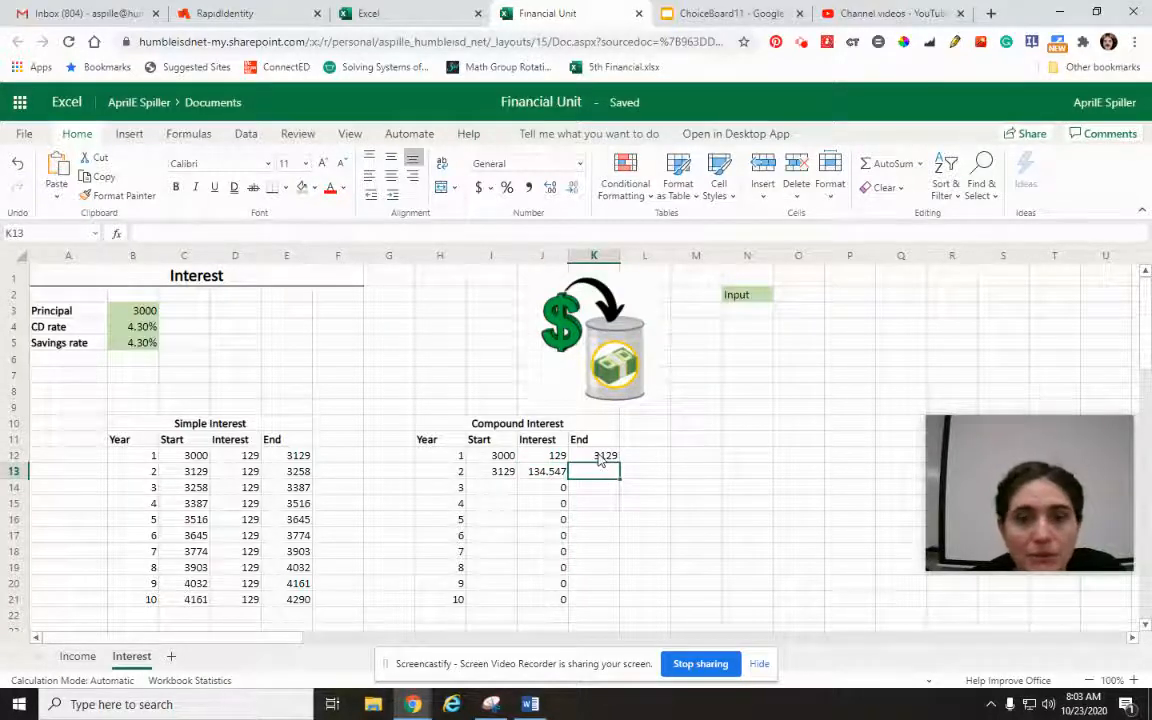
click(600, 459)
drag(620, 463, 619, 471)
click(636, 507)
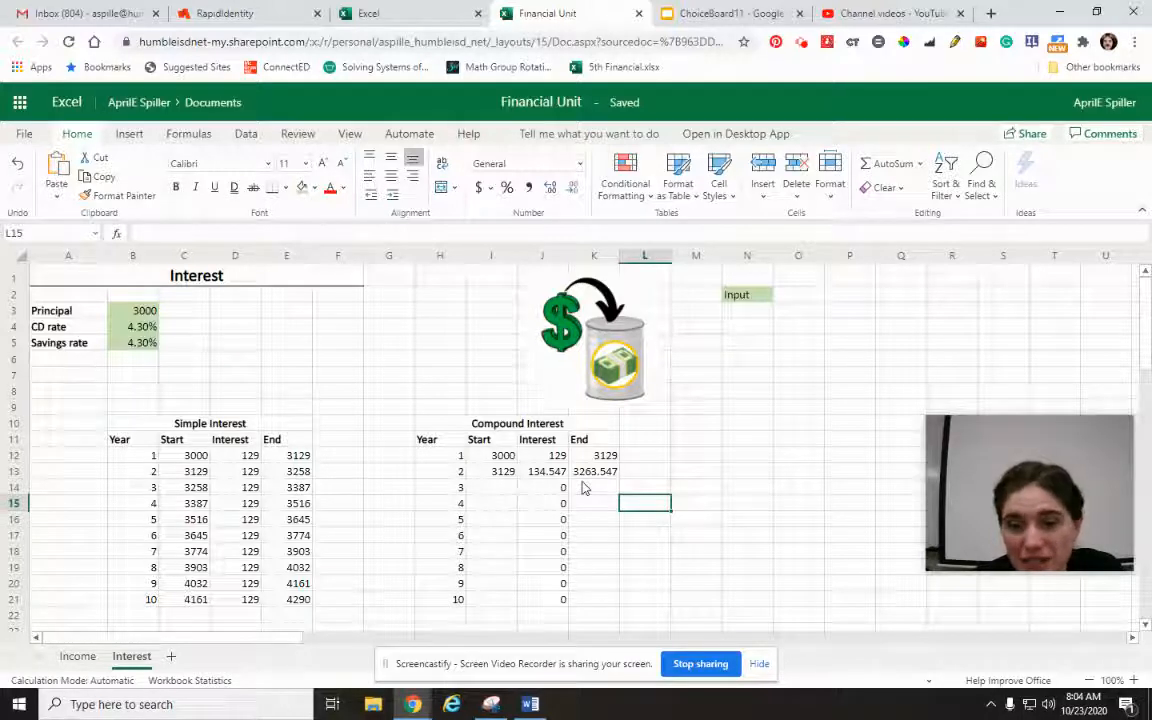
- Autofill the compound Start formula from I13 through I21 and the End formula from K13 through K21
click(496, 474)
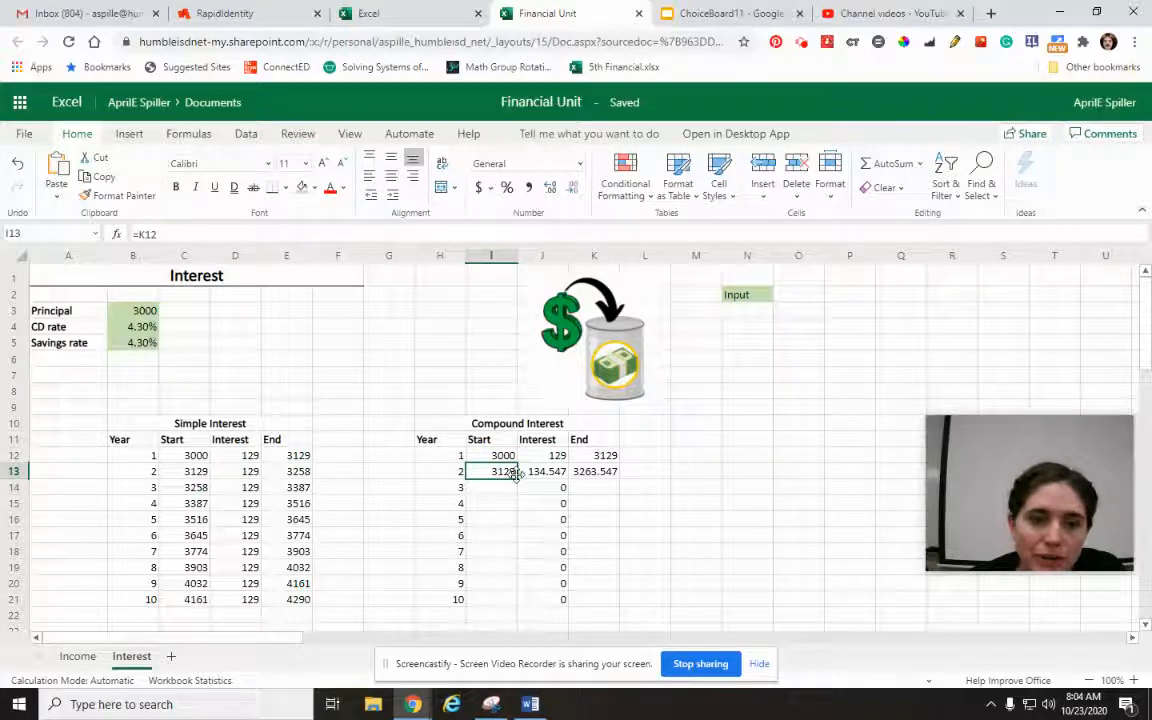
mouse_move(516, 480)
mouse_down()
mouse_move(500, 486)
mouse_move(499, 596)
mouse_move(509, 594)
mouse_up()
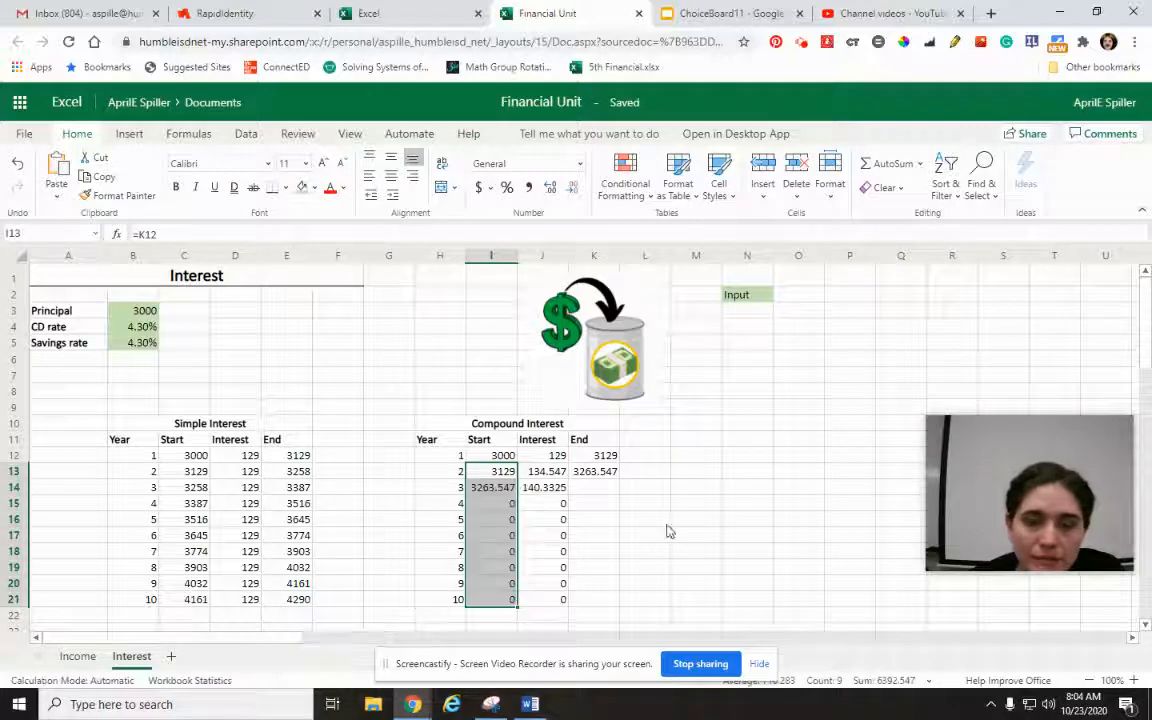
click(608, 476)
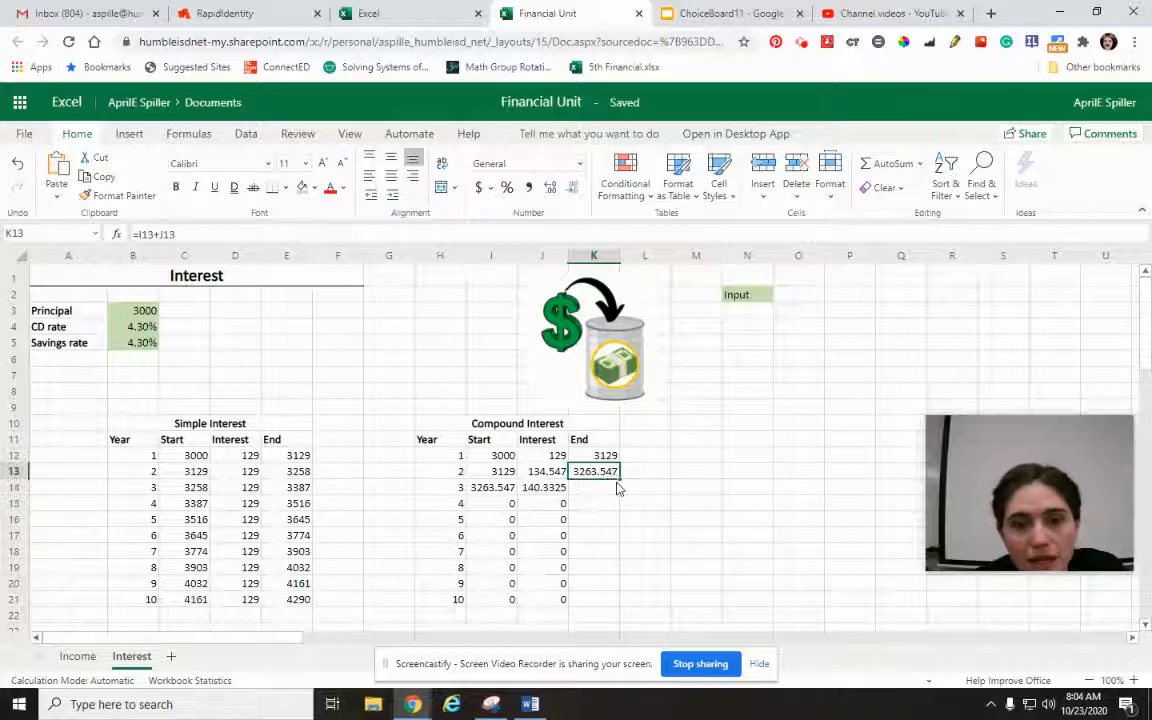
drag(619, 479, 617, 597)
click(764, 550)
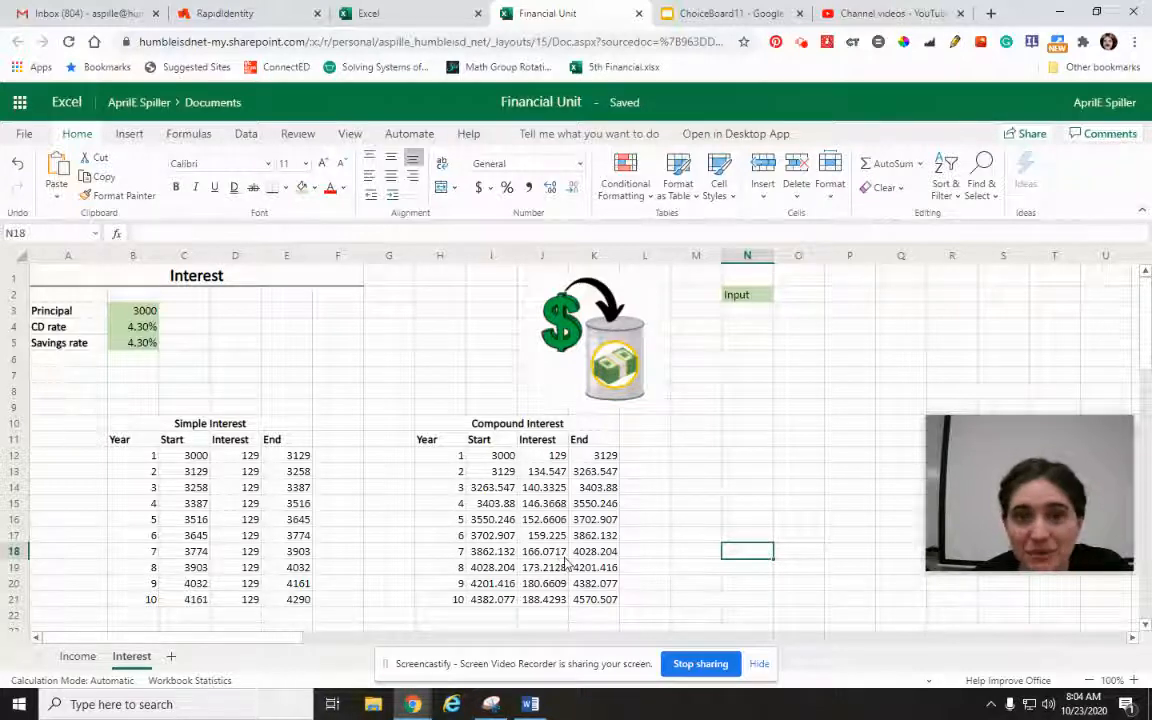
- Add a bottom border to the header rows of both interest tables, B11:E11 and H11:K11
drag(122, 445, 278, 442)
click(268, 187)
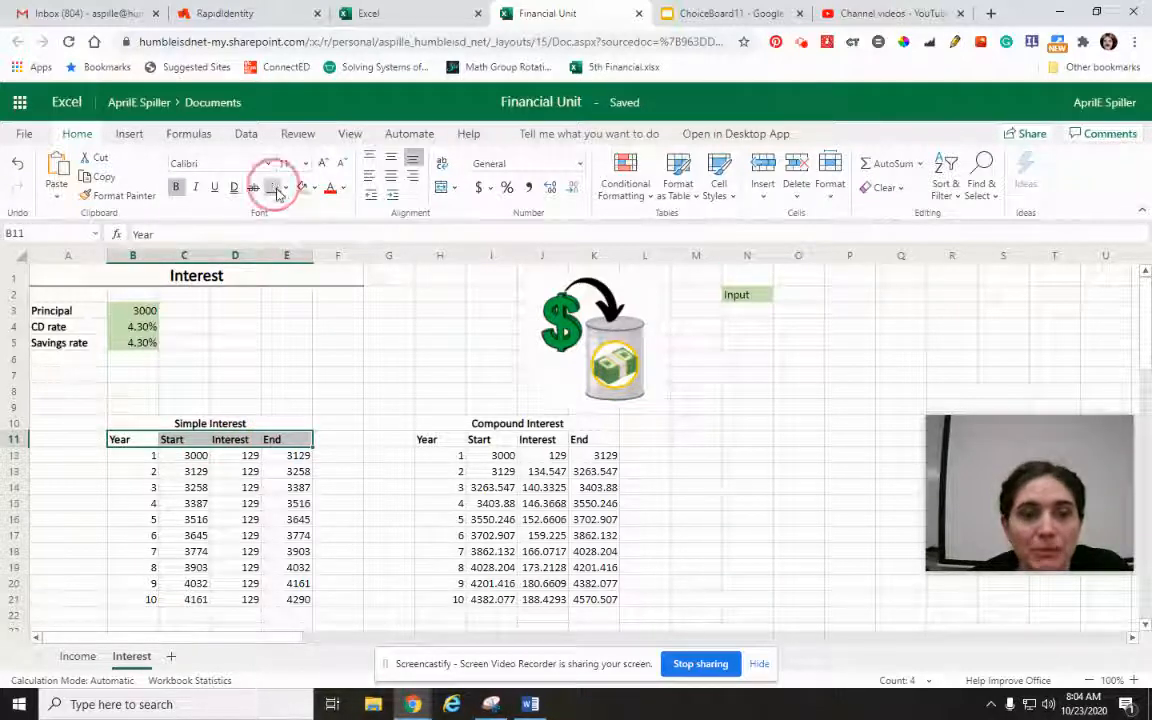
drag(420, 442, 580, 445)
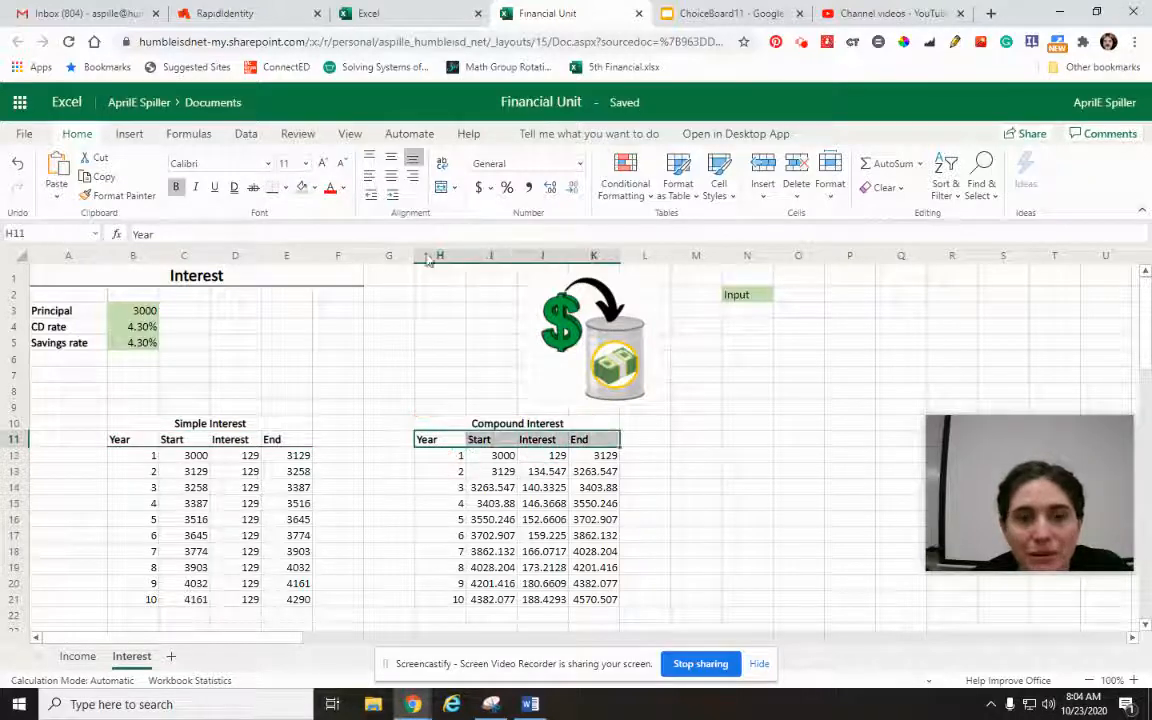
click(271, 187)
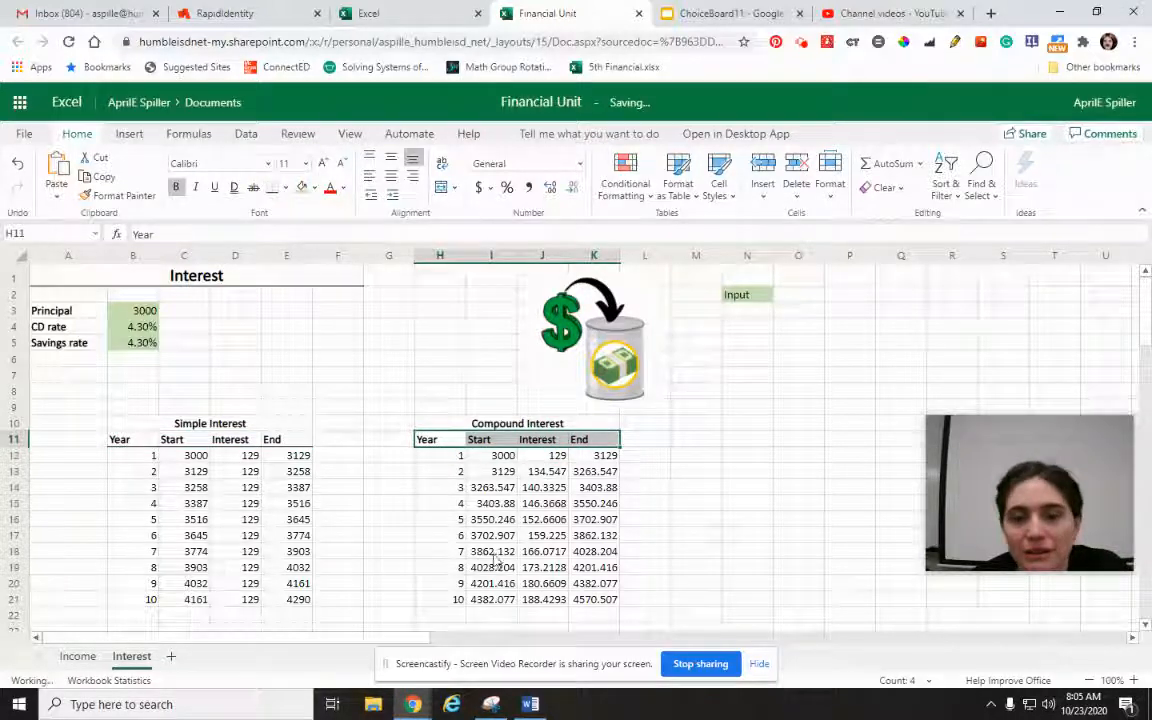
click(690, 452)
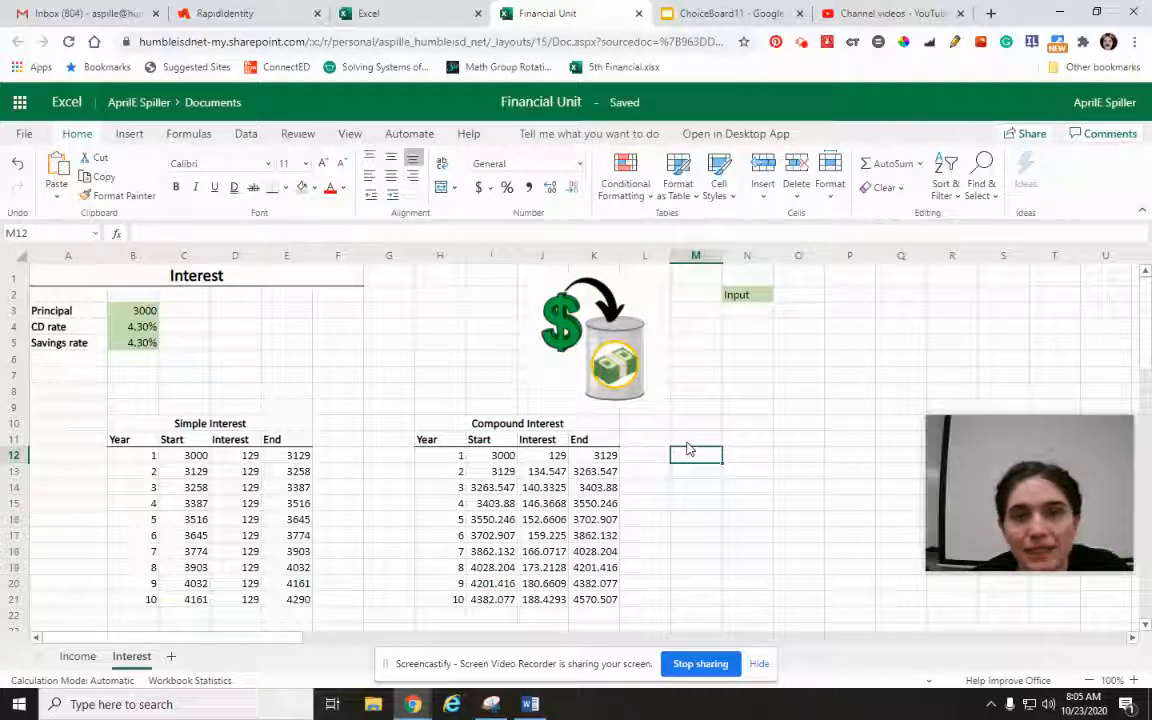